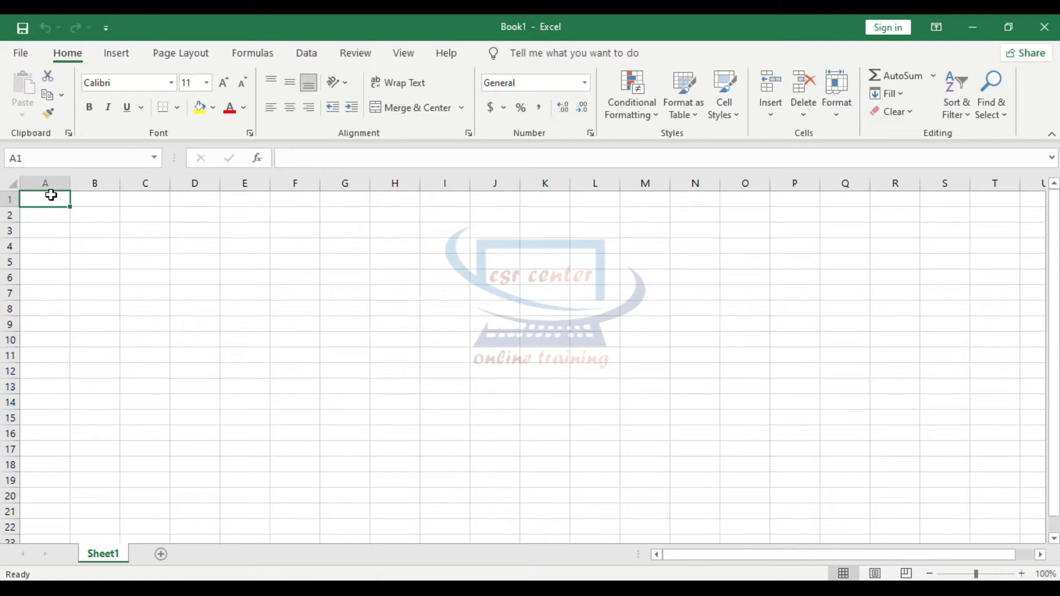
# Enter 2 and 4 in A1:A2 and fill the series down to A10.
pyautogui.write('2')
pyautogui.press('Return')
pyautogui.write('4')
pyautogui.press('Return')
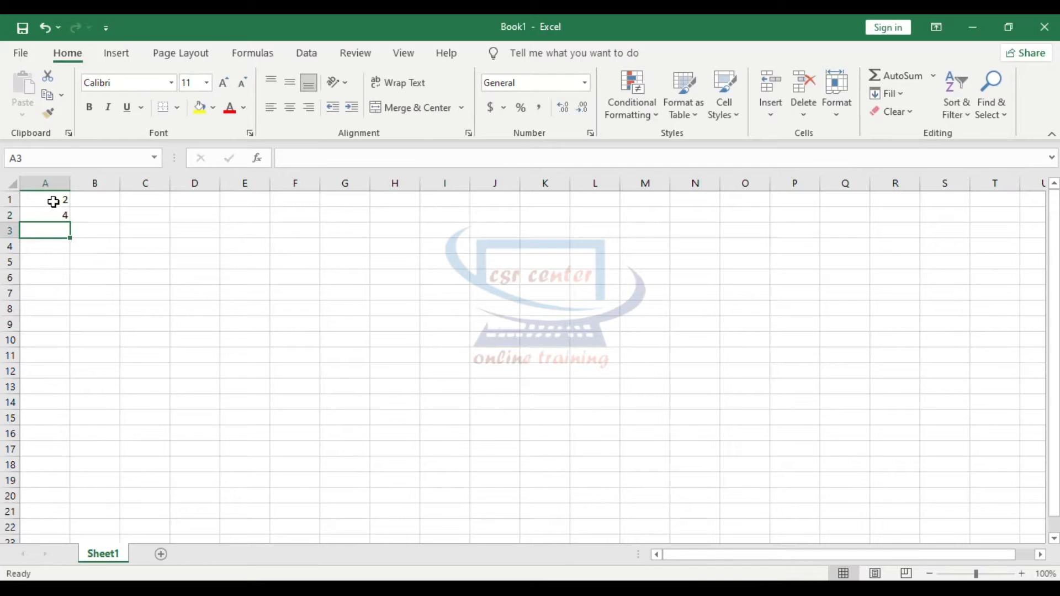
pyautogui.moveTo(55, 200); pyautogui.dragTo(57, 213)
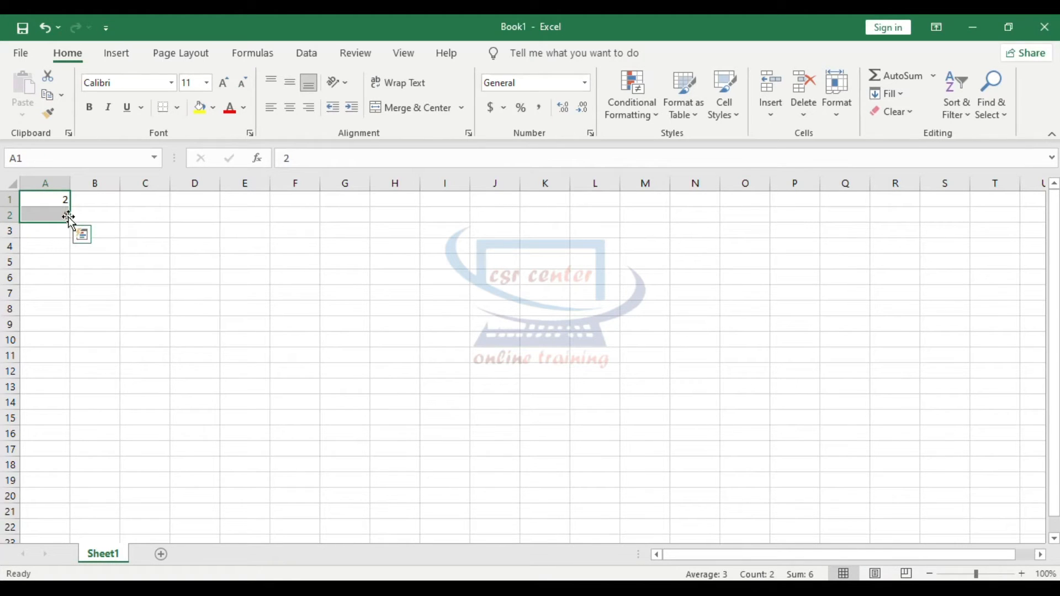
pyautogui.moveTo(70, 219); pyautogui.dragTo(70, 346)
# Enter 3 and 6 in B1:B2 and fill the series down to B10.
pyautogui.click(104, 201)
pyautogui.write('3')
pyautogui.press('Return')
pyautogui.write('6')
pyautogui.press('Return')
pyautogui.moveTo(105, 201); pyautogui.dragTo(109, 341)
# Enter 4 and 8 in C1:C2 and fill the series down to C10.
pyautogui.click(168, 201)
pyautogui.write('4')
pyautogui.press('Return')
pyautogui.write('8')
pyautogui.press('Return')
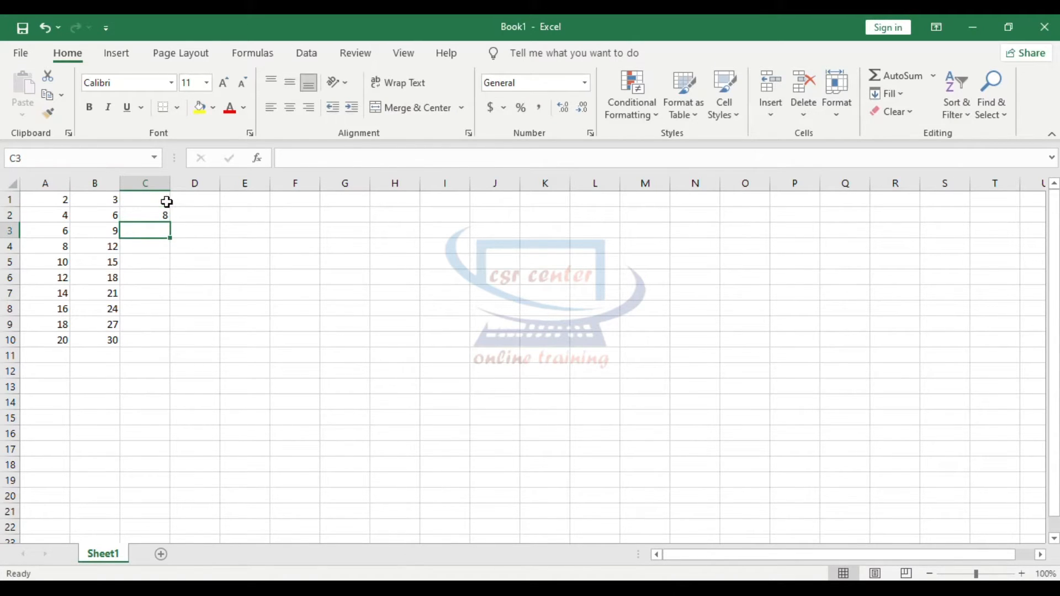
pyautogui.click(166, 202)
pyautogui.moveTo(156, 208); pyautogui.dragTo(166, 345)
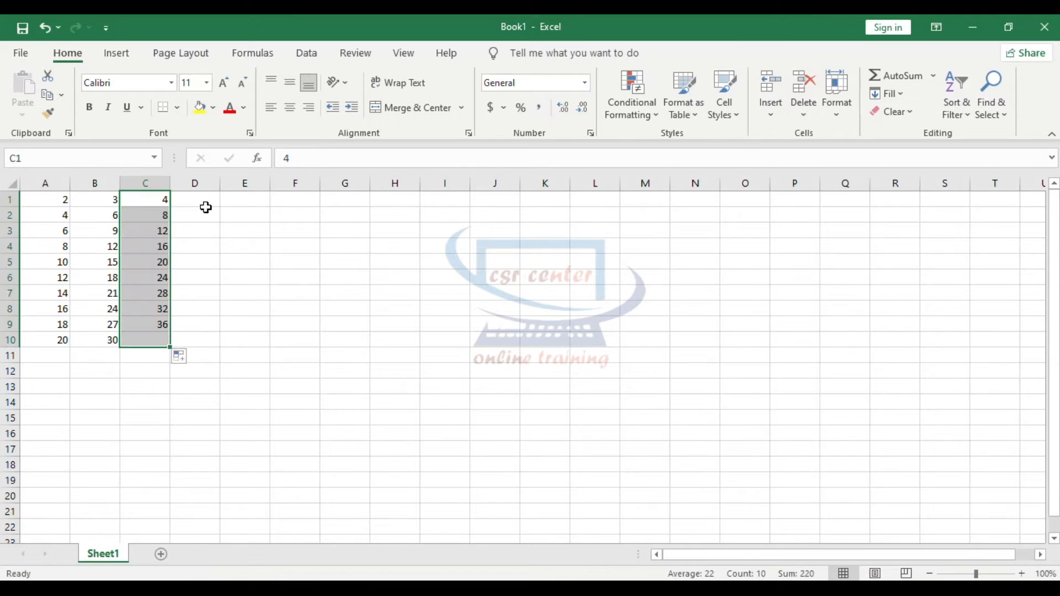
# Enter 5 and 10 in D1:D2, then fill the multiples down to row 10 and across to column I.
pyautogui.click(206, 203)
pyautogui.write('5')
pyautogui.press('Return')
pyautogui.write('10')
pyautogui.press('Return')
pyautogui.moveTo(206, 203); pyautogui.dragTo(206, 344)
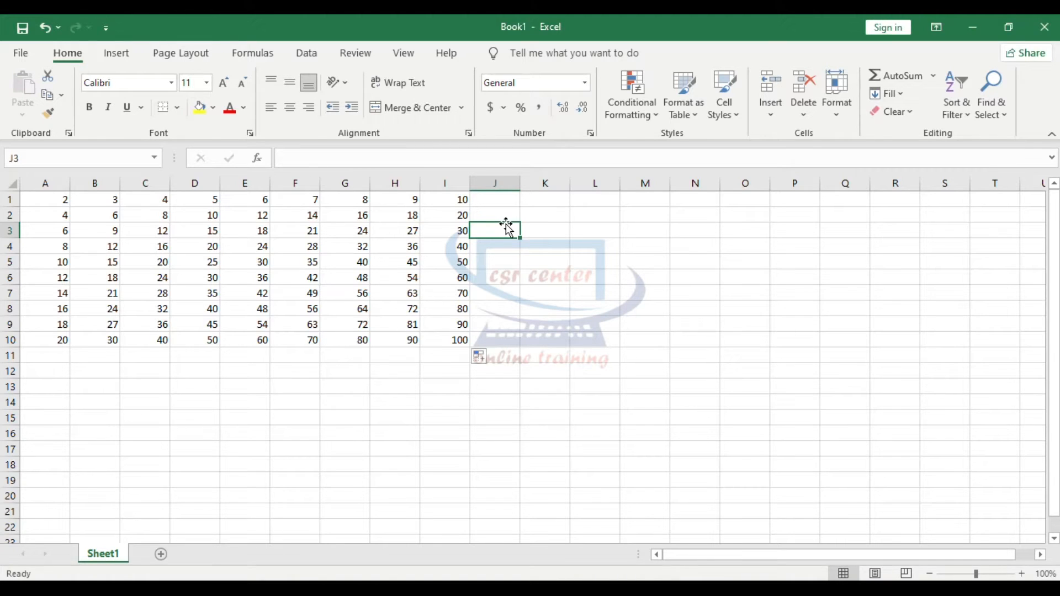
# Insert a blank column before column D.
pyautogui.click(199, 179)
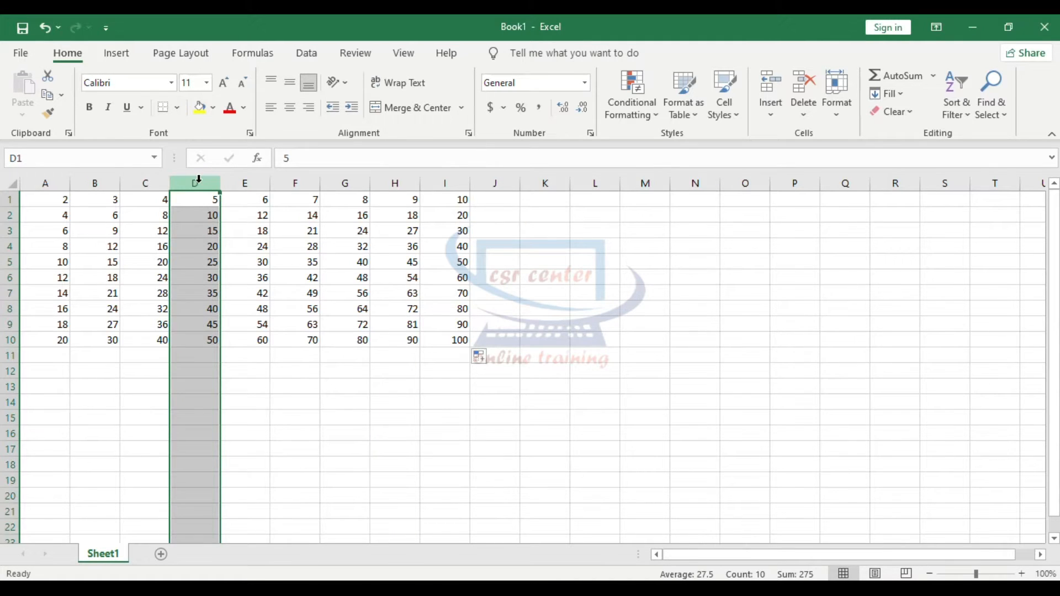
pyautogui.rightClick(200, 182)
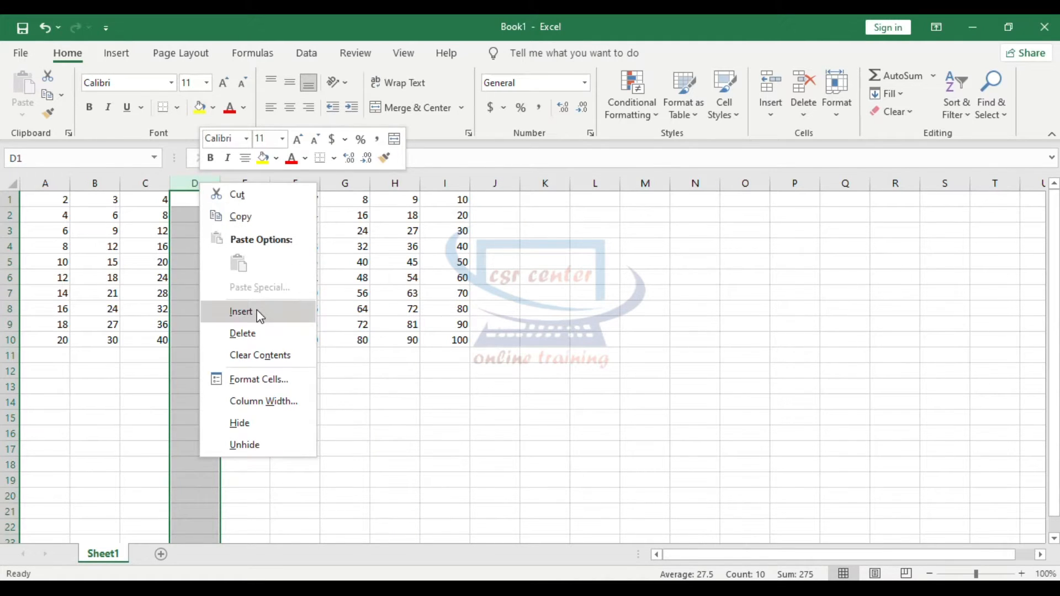
pyautogui.click(241, 311)
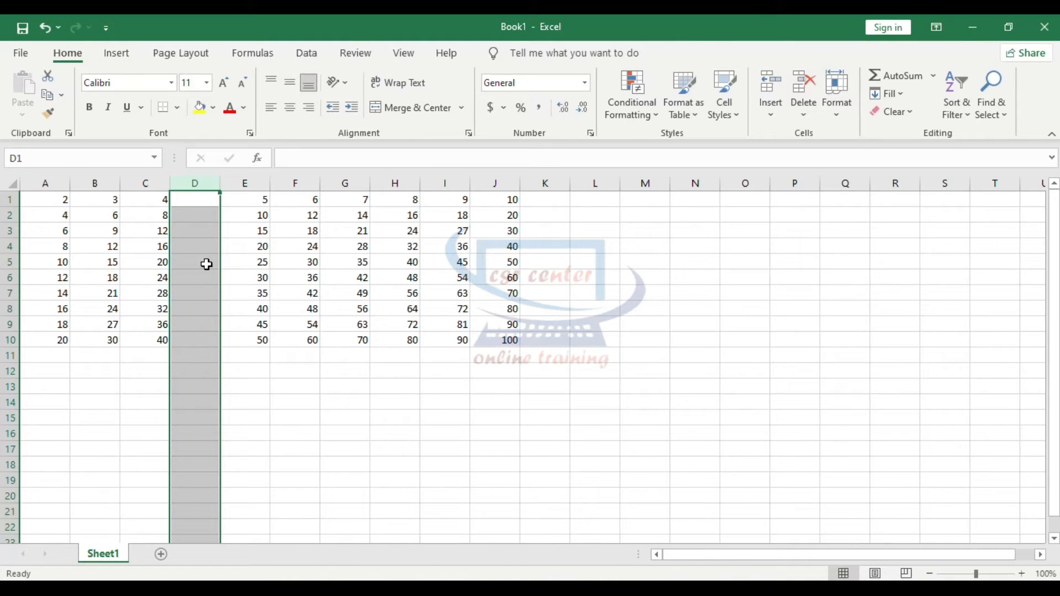
pyautogui.click(263, 259)
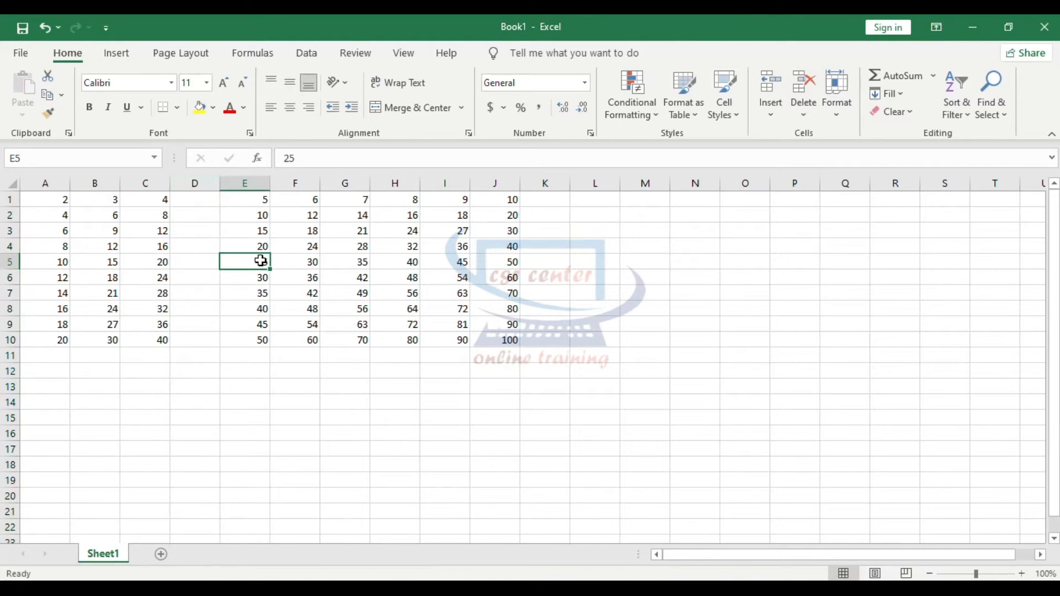
# Insert a blank row above row 5.
pyautogui.click(11, 259)
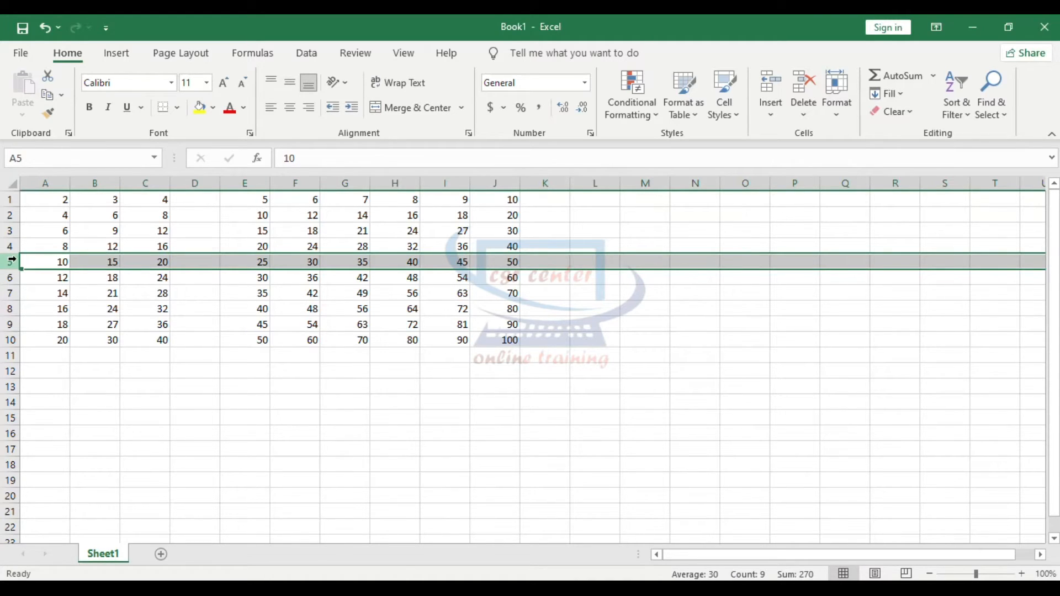
pyautogui.rightClick(11, 259)
pyautogui.click(48, 386)
pyautogui.click(425, 351)
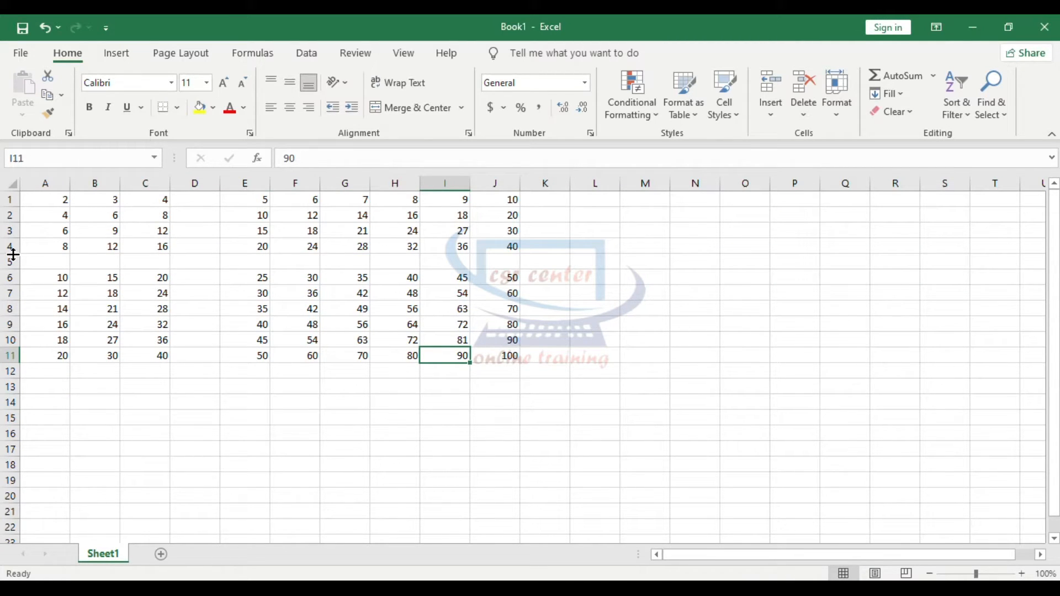
# Delete the blank column D from the table.
pyautogui.click(198, 181)
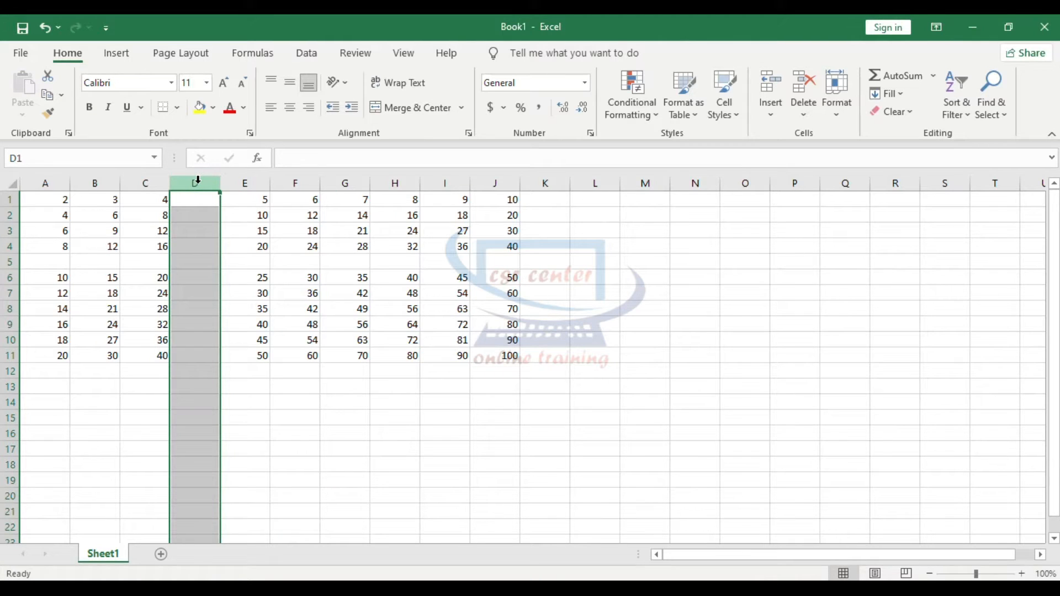
pyautogui.rightClick(198, 180)
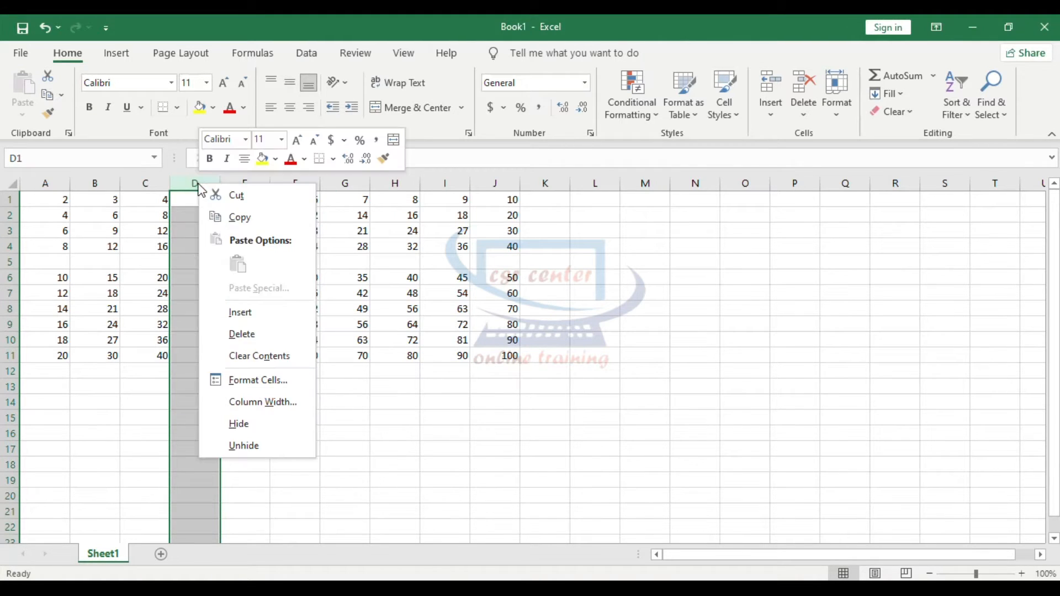
pyautogui.click(243, 332)
pyautogui.click(231, 266)
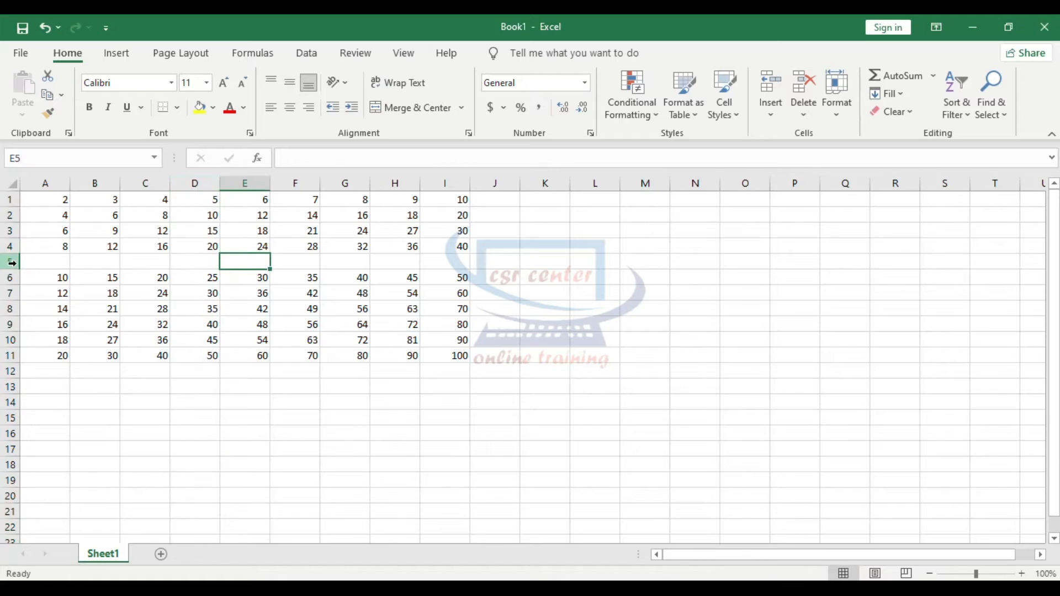
# Delete the blank row 5 from the table.
pyautogui.rightClick(12, 262)
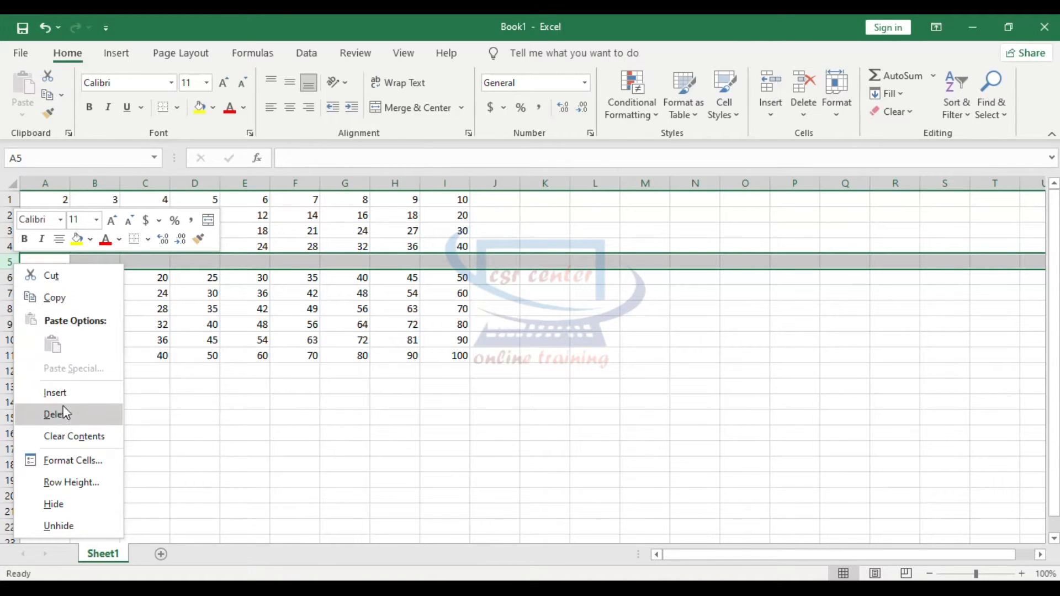
pyautogui.click(55, 412)
pyautogui.click(297, 365)
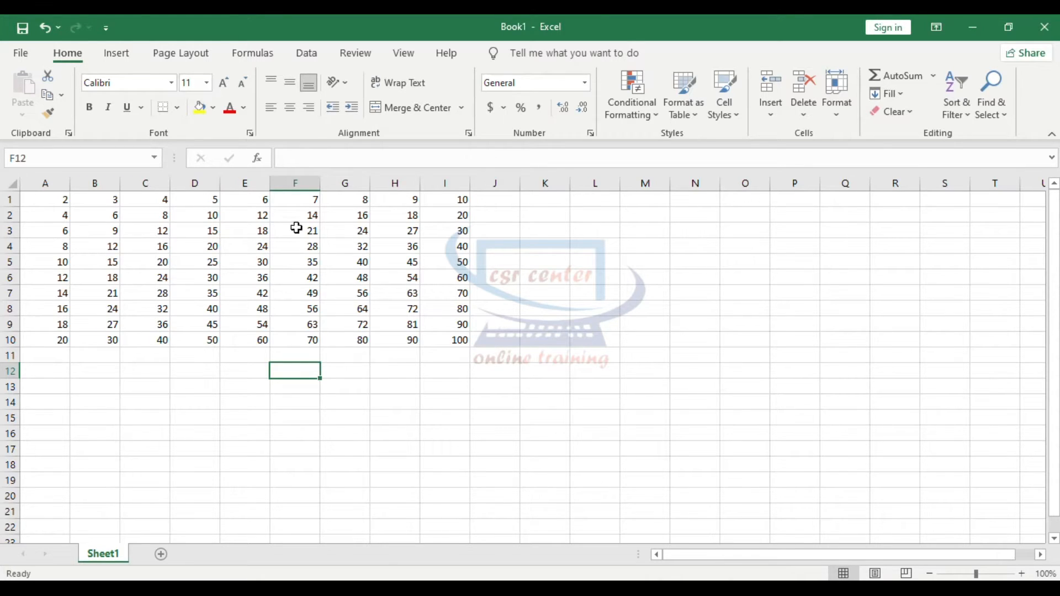
# Move F1:I10 one column to the right, and shift the table from row 4 onward down by one row.
pyautogui.moveTo(306, 200); pyautogui.dragTo(458, 340)
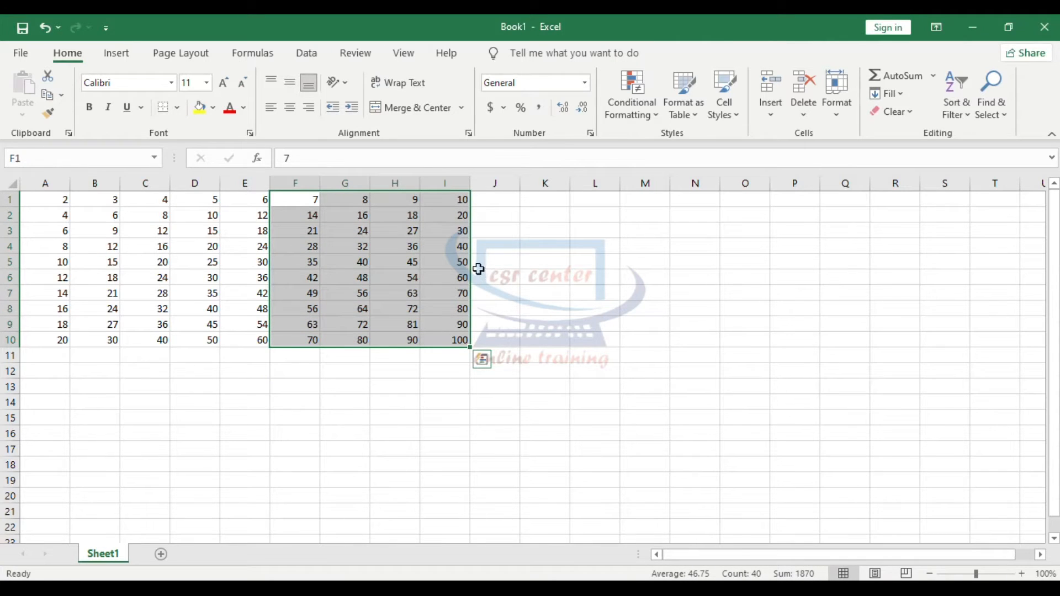
pyautogui.moveTo(474, 263); pyautogui.dragTo(486, 264)
pyautogui.click(635, 316)
pyautogui.moveTo(47, 244); pyautogui.dragTo(496, 380)
pyautogui.click(680, 320)
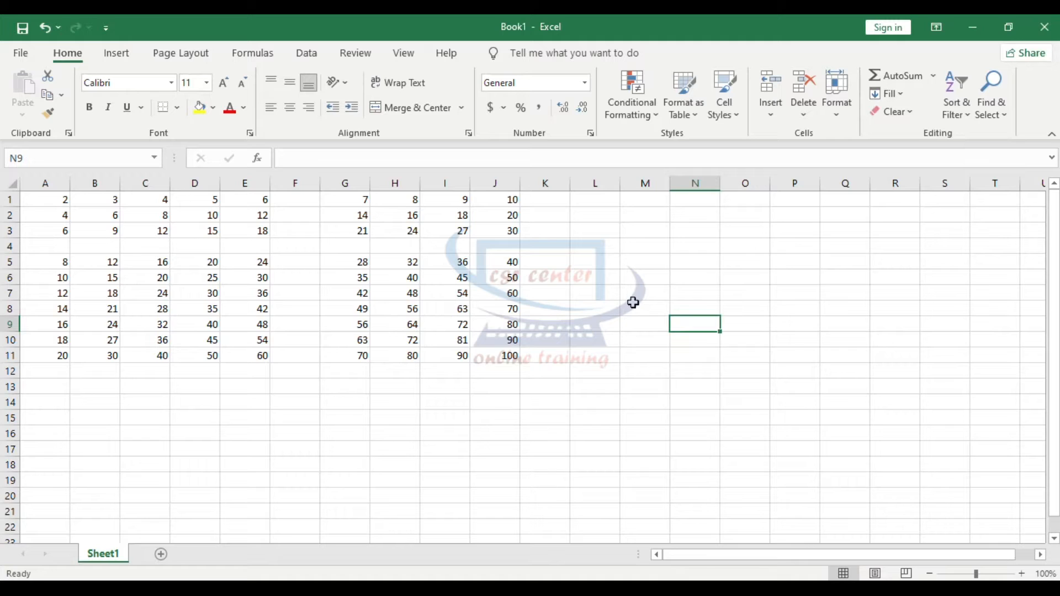
# Undo the moves that separated the table's columns and rows.
pyautogui.hotkey('ctrl', 'z')
pyautogui.hotkey('ctrl', 'z')
pyautogui.hotkey('ctrl', 'z')
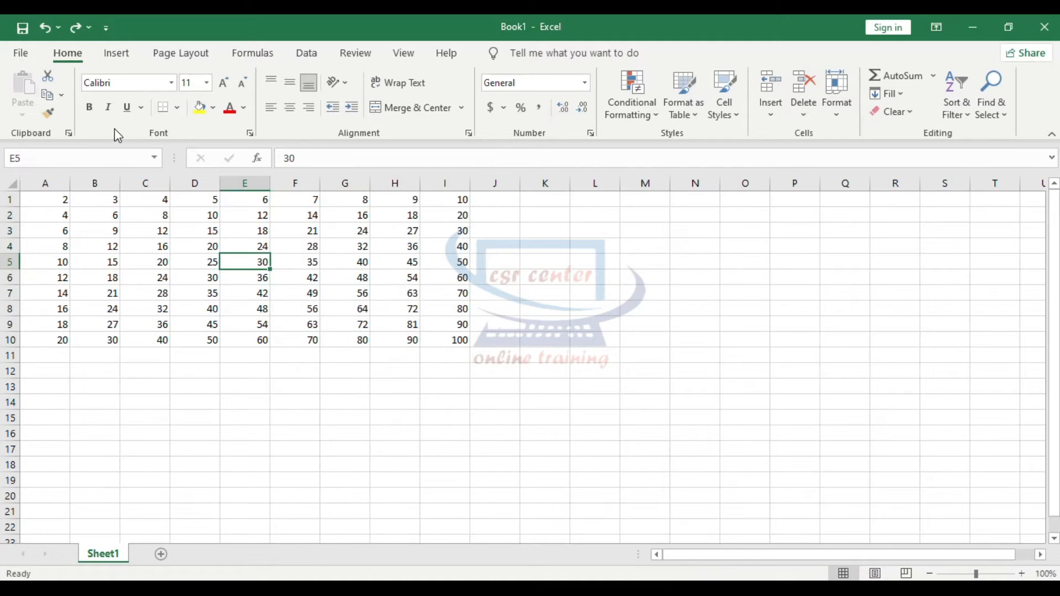
pyautogui.click(48, 115)
pyautogui.click(403, 266)
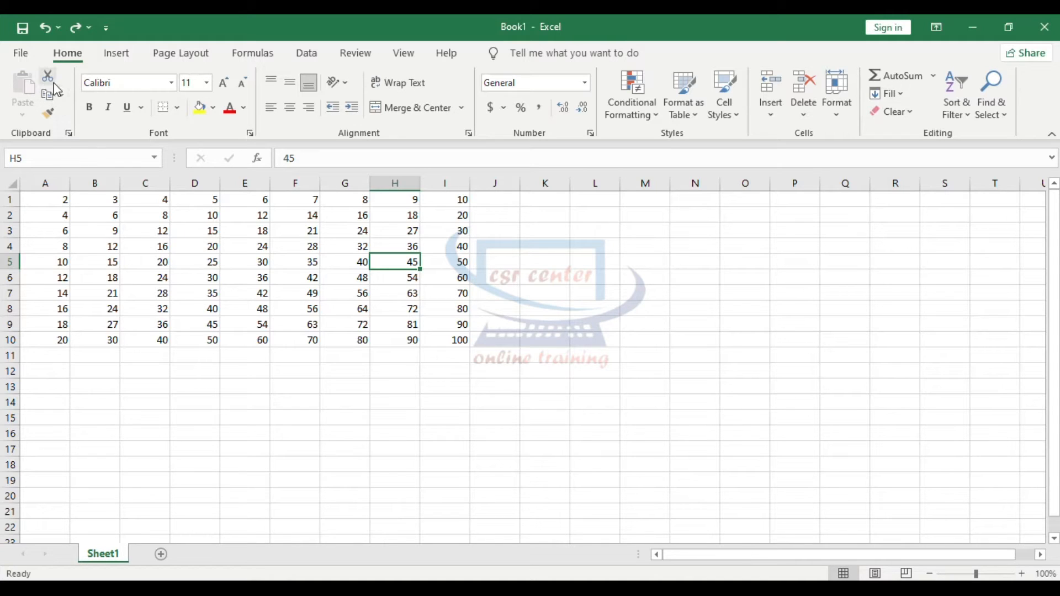
pyautogui.click(94, 216)
pyautogui.moveTo(62, 202); pyautogui.dragTo(59, 338)
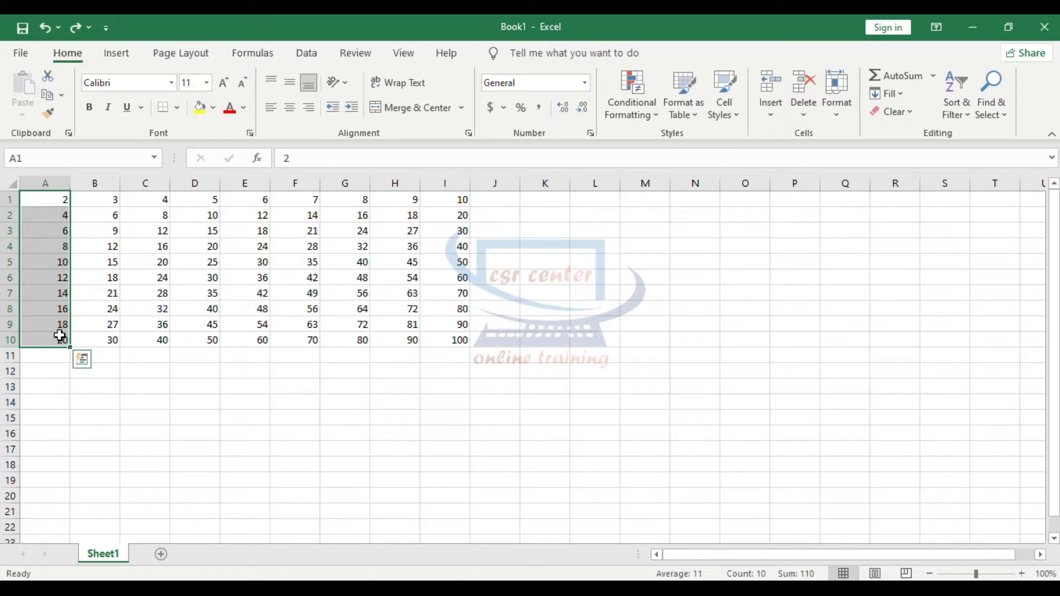
# Cut the value in A3 and paste it into L6.
pyautogui.click(42, 230)
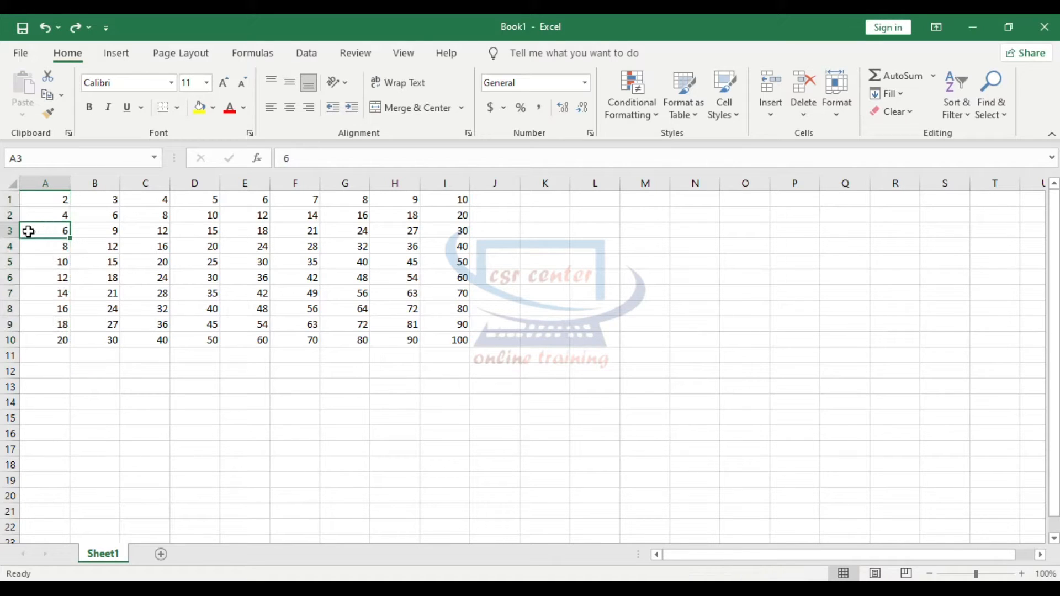
pyautogui.hotkey('ctrl', 'c')
pyautogui.click(590, 278)
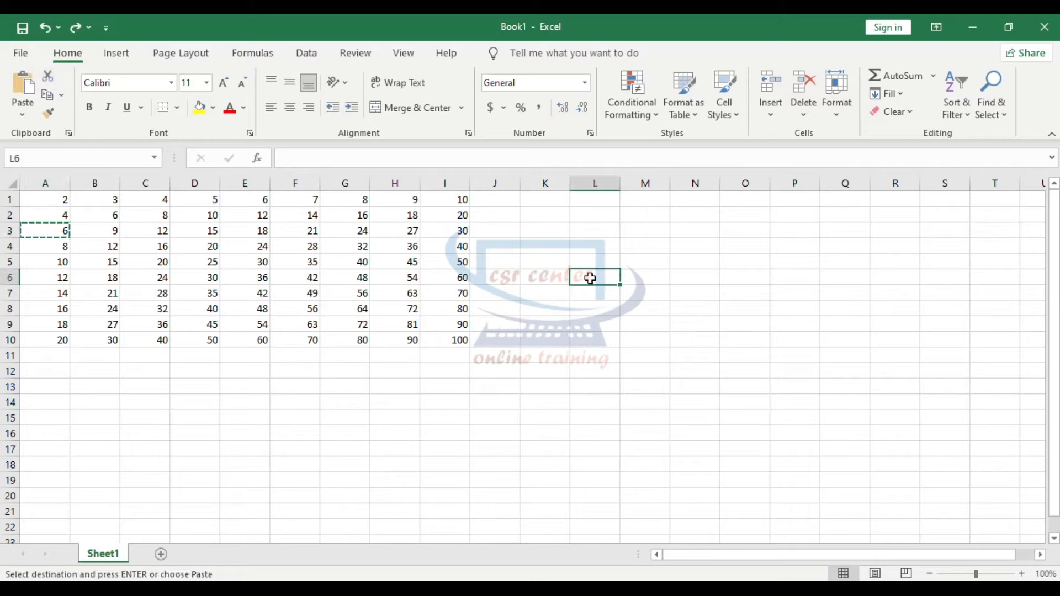
pyautogui.click(23, 87)
pyautogui.click(613, 330)
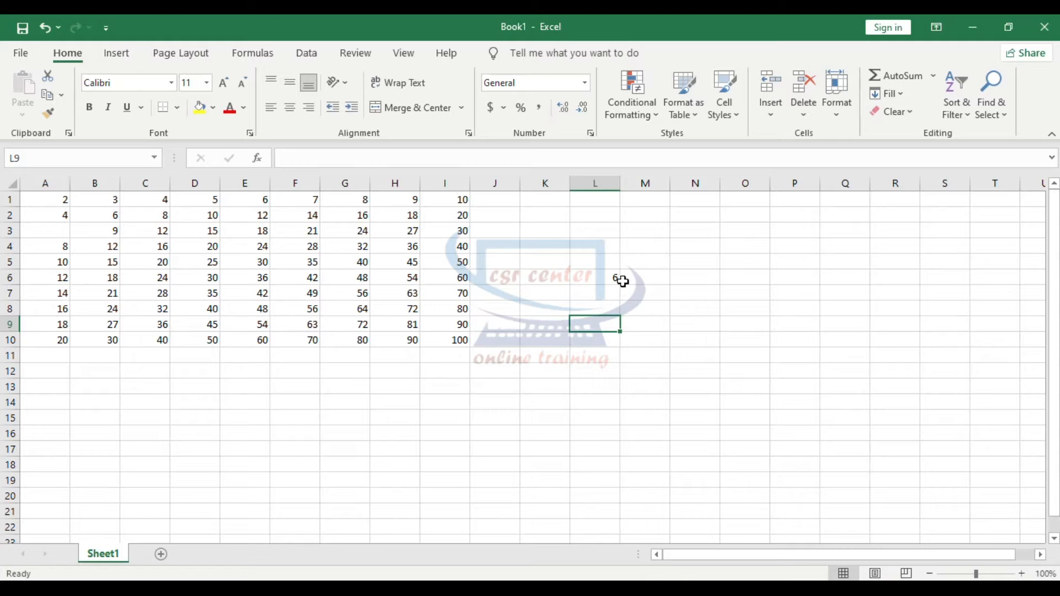
# Cut the value in L6 and paste it back into A3.
pyautogui.click(608, 276)
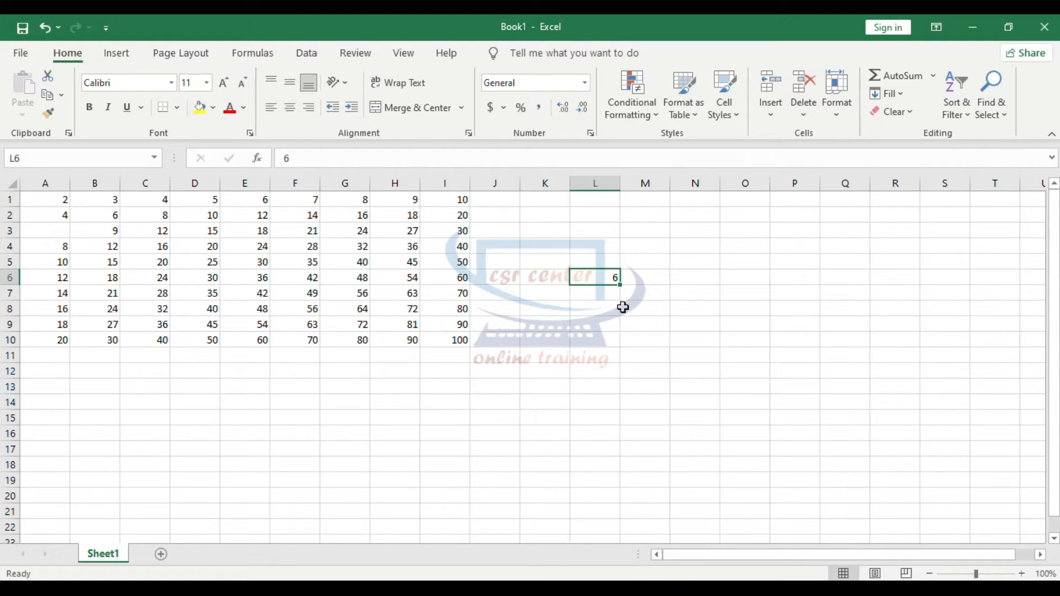
pyautogui.hotkey('ctrl', 'c')
pyautogui.click(60, 232)
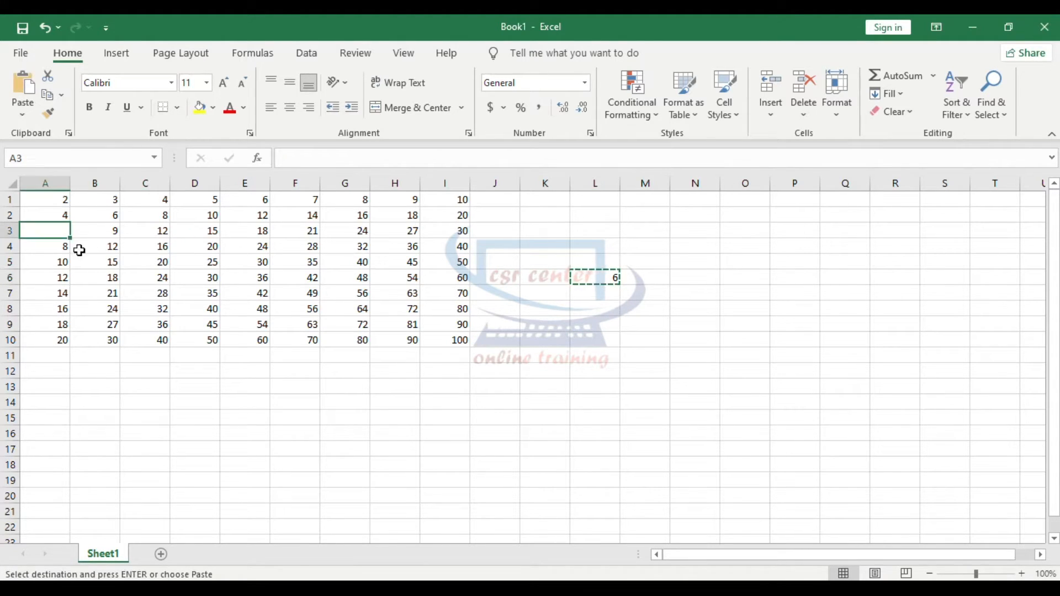
pyautogui.press('Return')
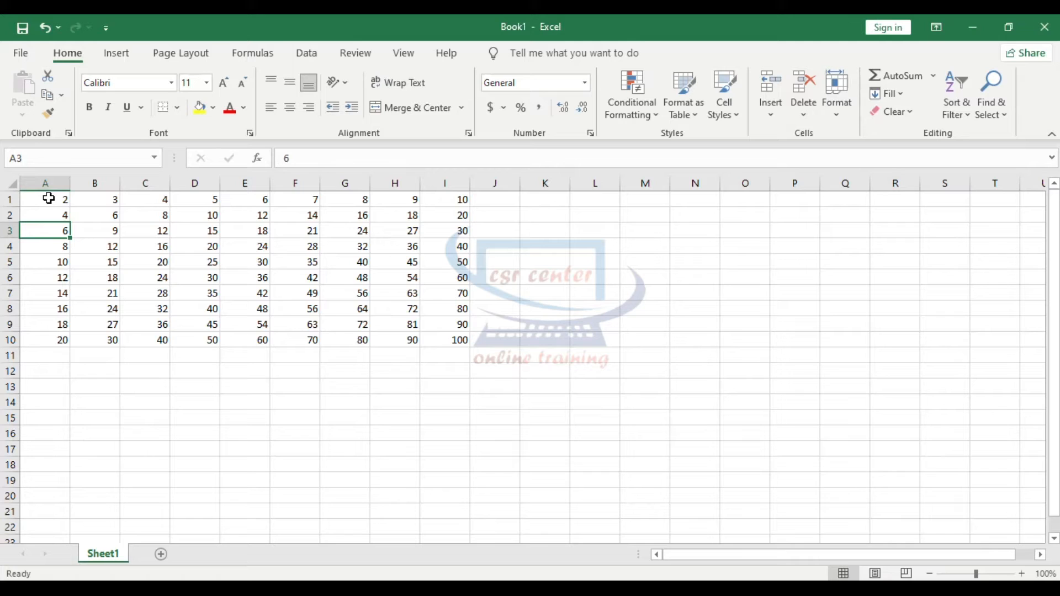
# Copy A1:A10, paste it starting at L2, and clear the copy selection.
pyautogui.moveTo(52, 198); pyautogui.dragTo(61, 340)
pyautogui.hotkey('ctrl', 'c')
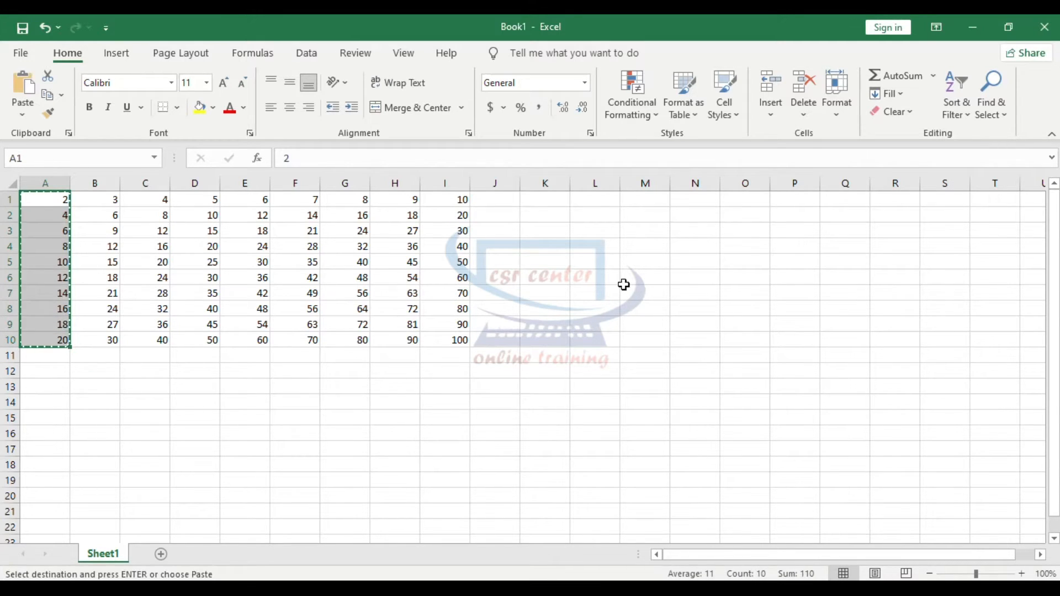
pyautogui.click(602, 215)
pyautogui.hotkey('ctrl', 'v')
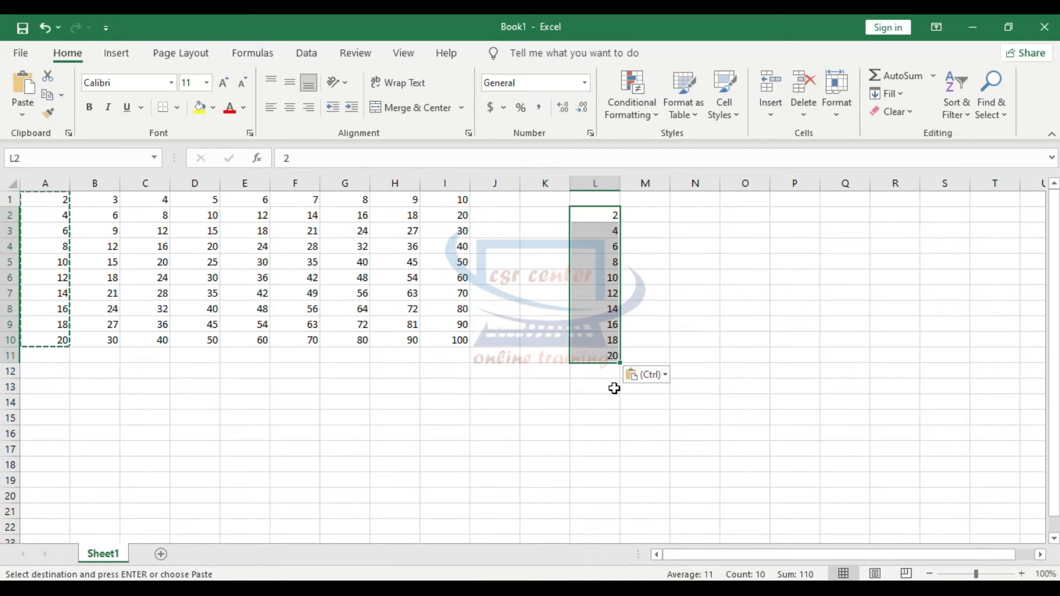
pyautogui.click(516, 414)
pyautogui.press('Escape')
# Change the font of the table in A1:I10 to Bauhaus 93.
pyautogui.hotkey('ctrl', 'Home')
pyautogui.moveTo(137, 248)
pyautogui.mouseDown()
pyautogui.moveTo(414, 307)
pyautogui.moveTo(451, 330)
pyautogui.mouseUp()
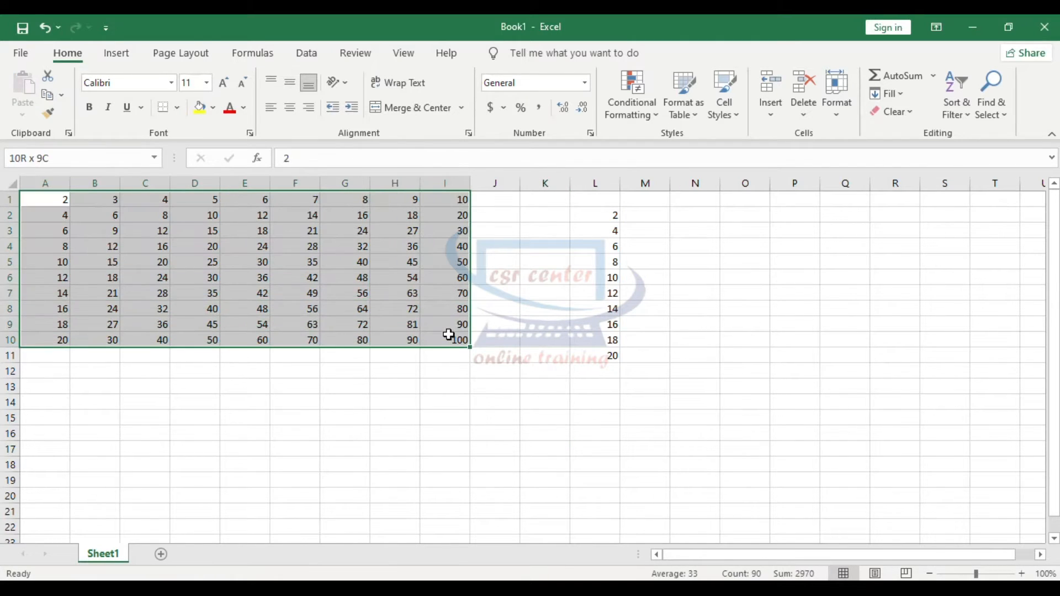
pyautogui.click(171, 83)
pyautogui.scroll(-1, 199, 262)
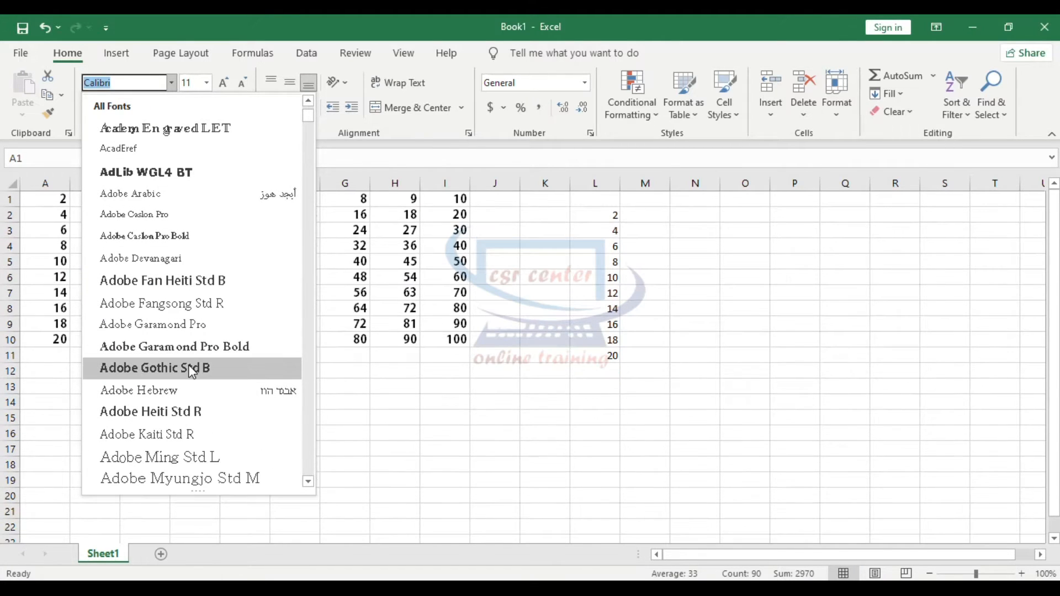
pyautogui.scroll(-5, 166, 346)
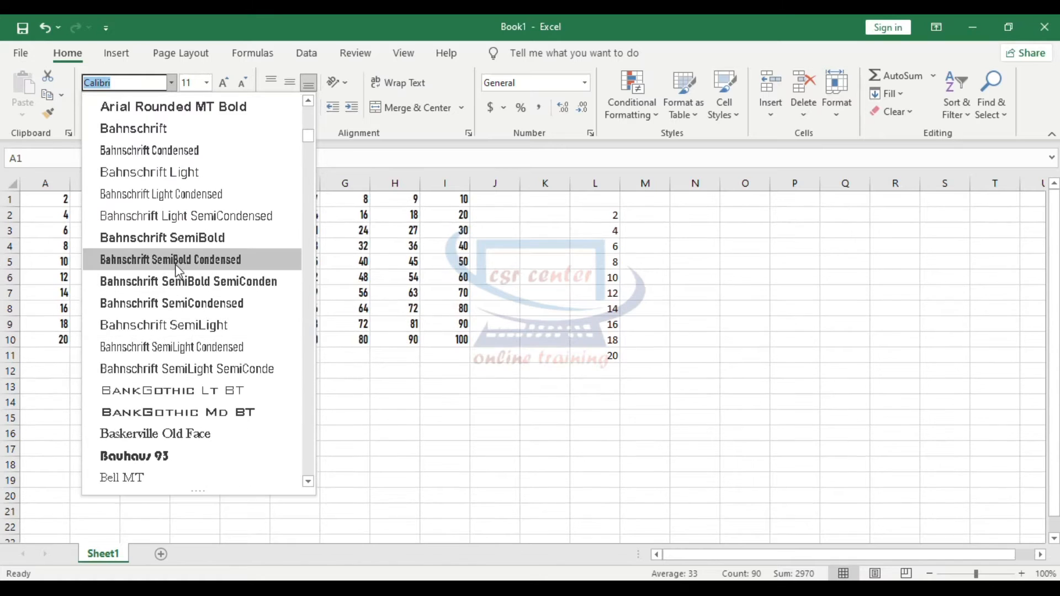
pyautogui.scroll(-2, 157, 398)
pyautogui.click(154, 254)
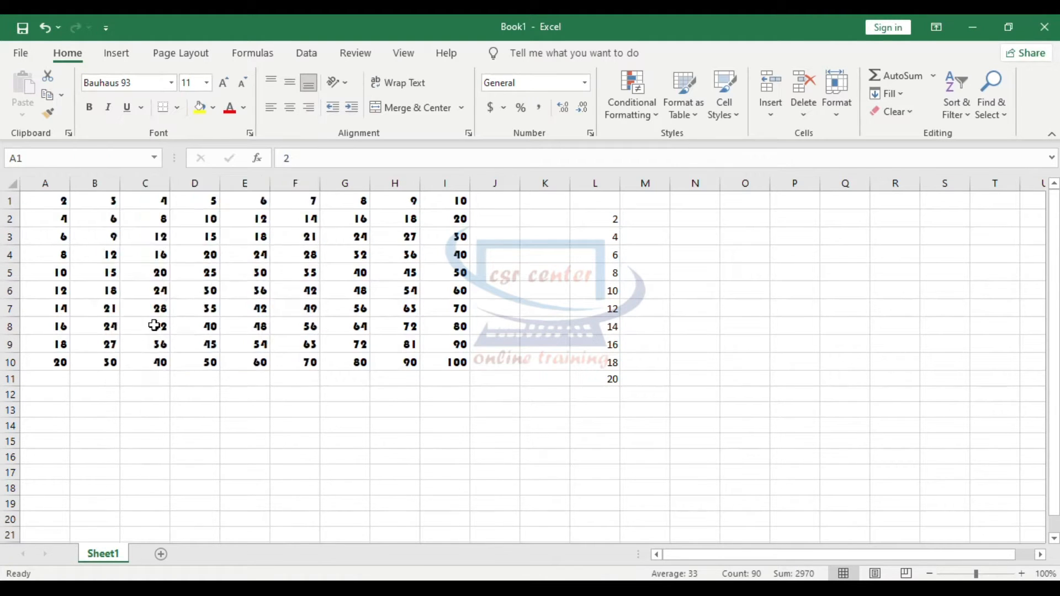
pyautogui.click(395, 326)
# Set the font size of the table in A1:I10 to 26.
pyautogui.moveTo(34, 202); pyautogui.dragTo(441, 365)
pyautogui.click(207, 84)
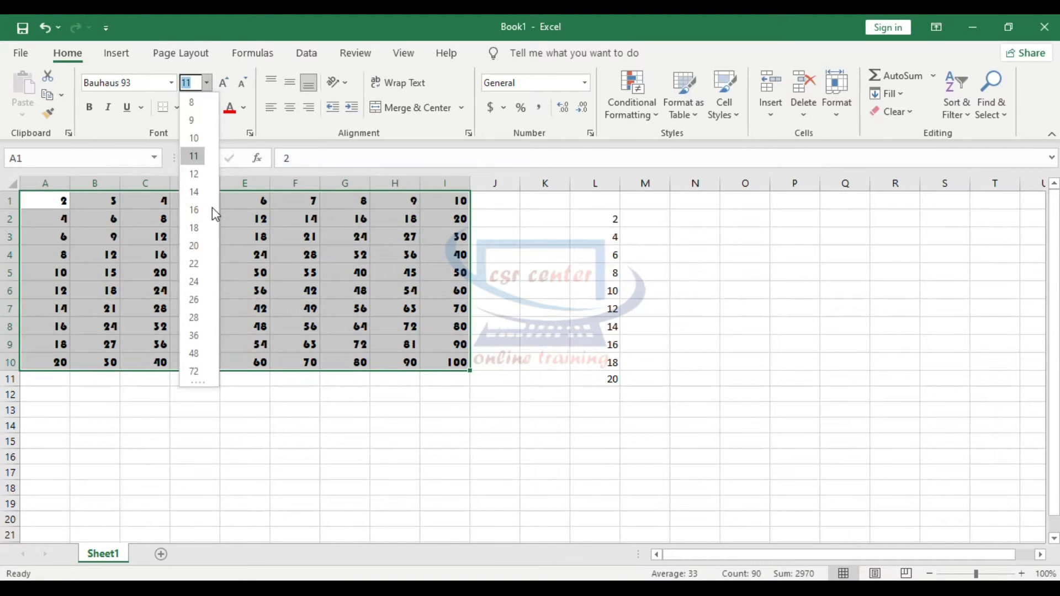
pyautogui.click(197, 297)
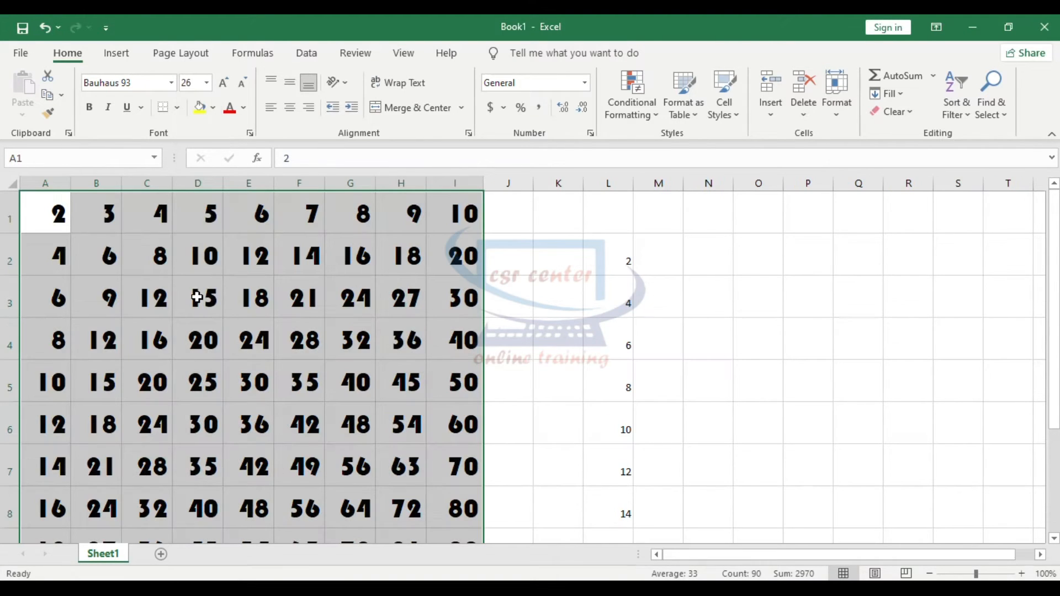
# Enlarge the font of the table in A1:I10 to size 72.
pyautogui.click(223, 84)
pyautogui.click(223, 83)
pyautogui.click(223, 84)
pyautogui.click(224, 84)
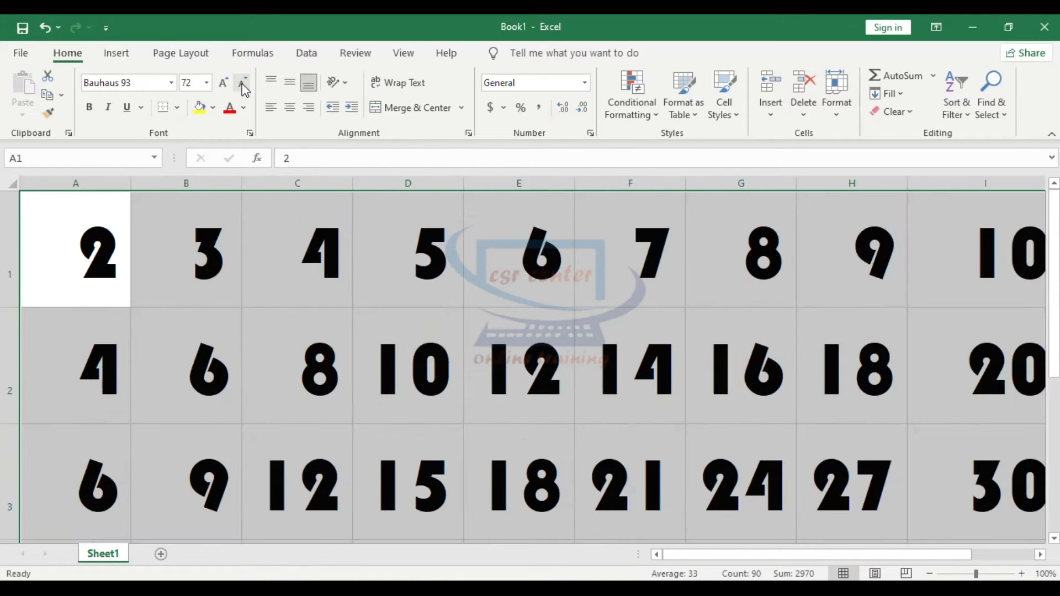
# Reduce the font size of the table in A1:I10 to 20.
pyautogui.click(242, 83)
pyautogui.click(242, 84)
pyautogui.click(242, 84)
pyautogui.click(243, 84)
pyautogui.click(242, 84)
pyautogui.click(243, 84)
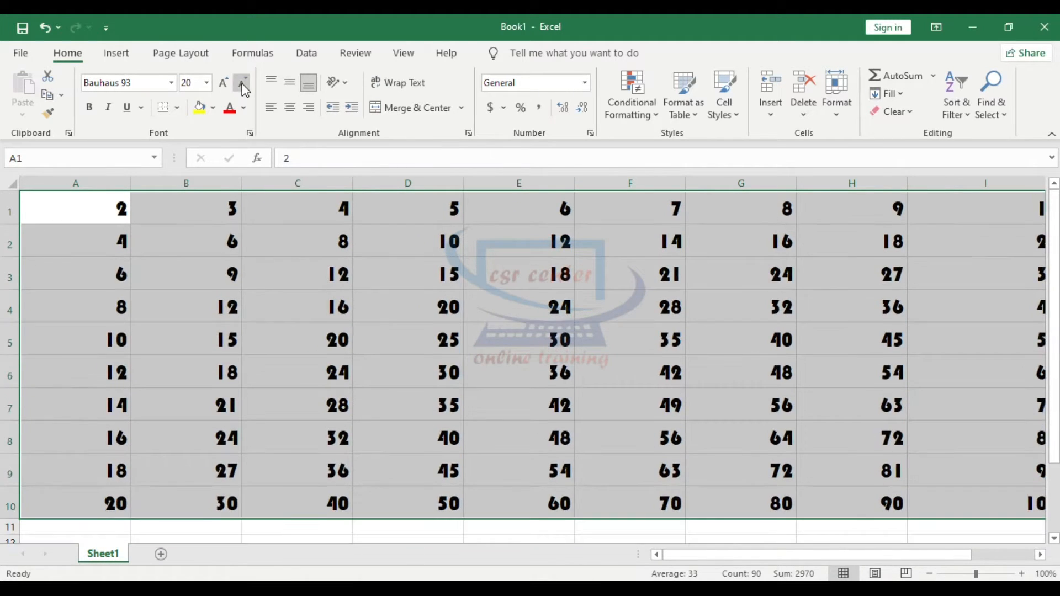
# Try smaller and larger font sizes on the table in A1:I10 by decreasing and increasing it in increments.
pyautogui.click(242, 84)
pyautogui.click(243, 84)
pyautogui.click(242, 84)
pyautogui.click(225, 84)
pyautogui.click(225, 84)
pyautogui.click(224, 84)
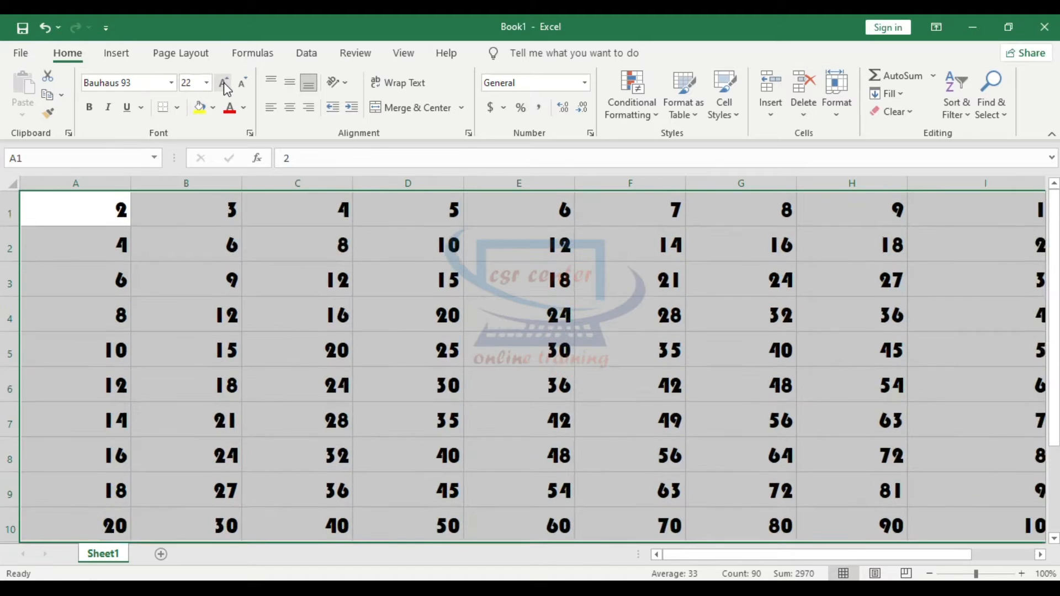
pyautogui.click(225, 85)
pyautogui.click(242, 84)
pyautogui.click(242, 84)
pyautogui.click(224, 84)
pyautogui.click(223, 84)
pyautogui.click(224, 84)
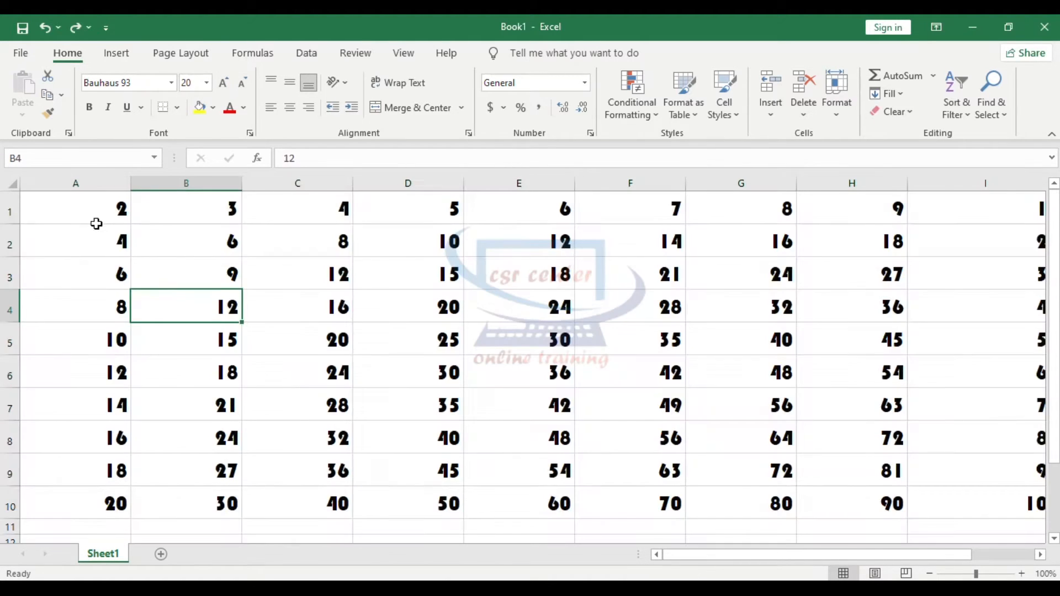
# Set the font size of the table in A1:I10 to 16 and deselect the range.
pyautogui.moveTo(85, 212); pyautogui.dragTo(985, 509)
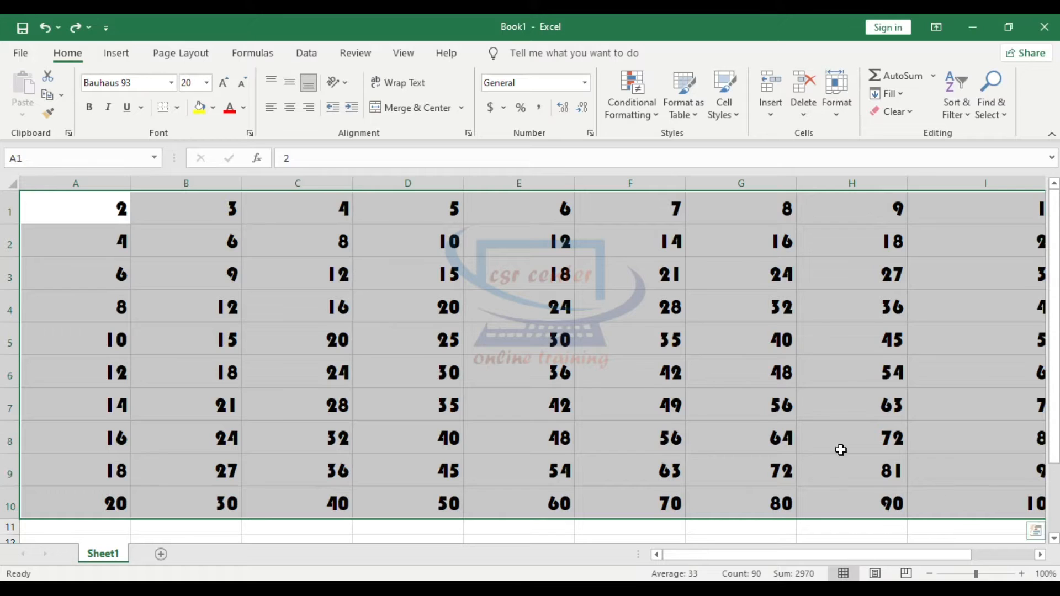
pyautogui.click(242, 86)
pyautogui.click(242, 86)
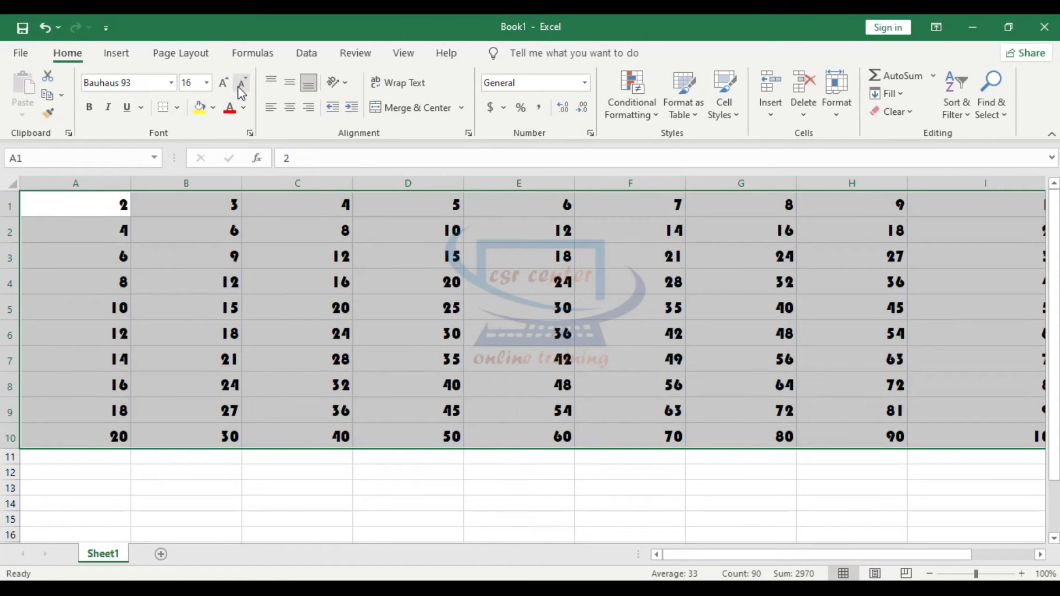
pyautogui.click(320, 263)
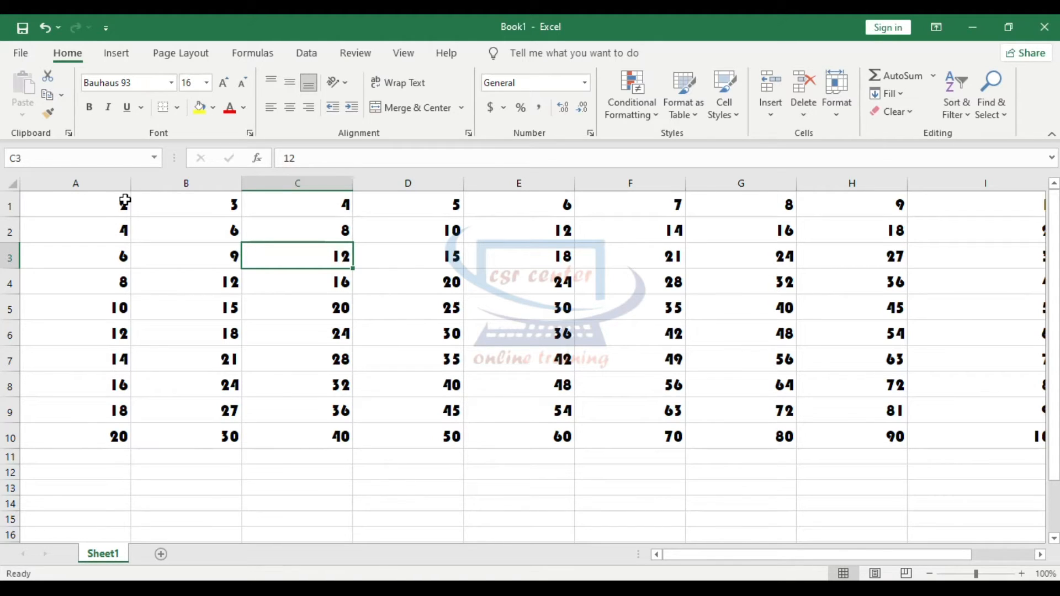
# Narrow column A to just fit its numbers, and widen it again moderately.
pyautogui.moveTo(128, 184); pyautogui.dragTo(59, 184)
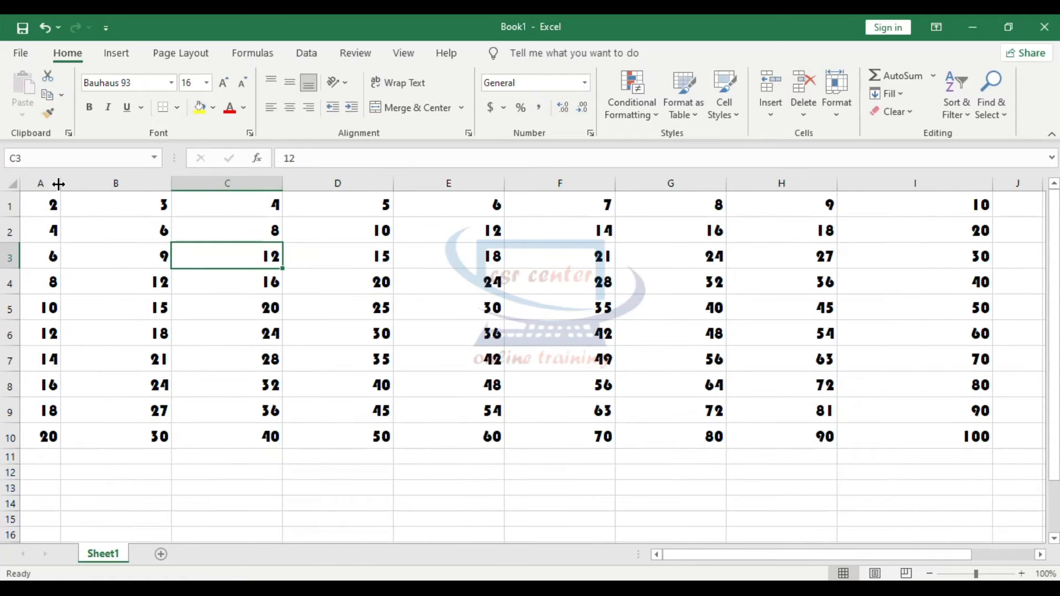
pyautogui.moveTo(59, 184); pyautogui.dragTo(98, 184)
pyautogui.click(138, 246)
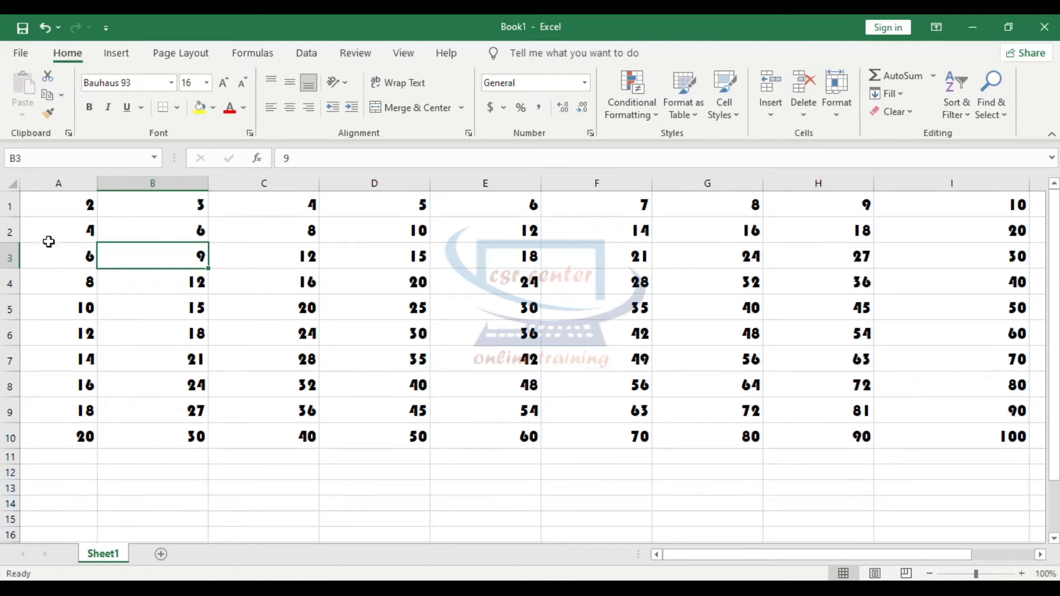
# Select the whole sheet and narrow all columns at once to barely wider than the table's numbers.
pyautogui.click(10, 184)
pyautogui.moveTo(97, 183); pyautogui.dragTo(62, 182)
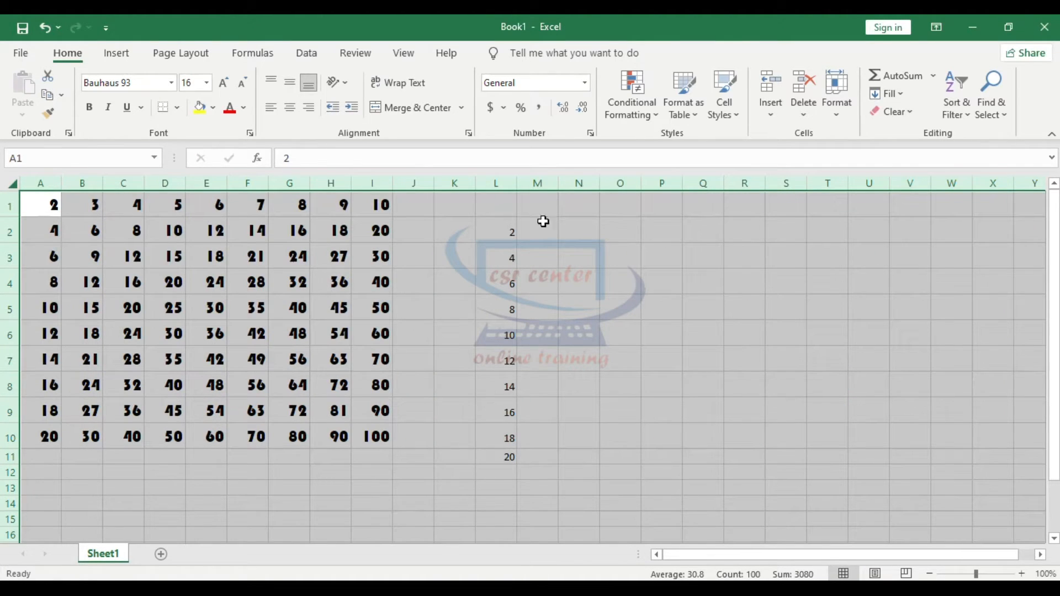
pyautogui.click(331, 285)
# Select the whole sheet and make all rows several times taller at once.
pyautogui.click(9, 183)
pyautogui.moveTo(20, 216); pyautogui.dragTo(18, 283)
pyautogui.click(419, 316)
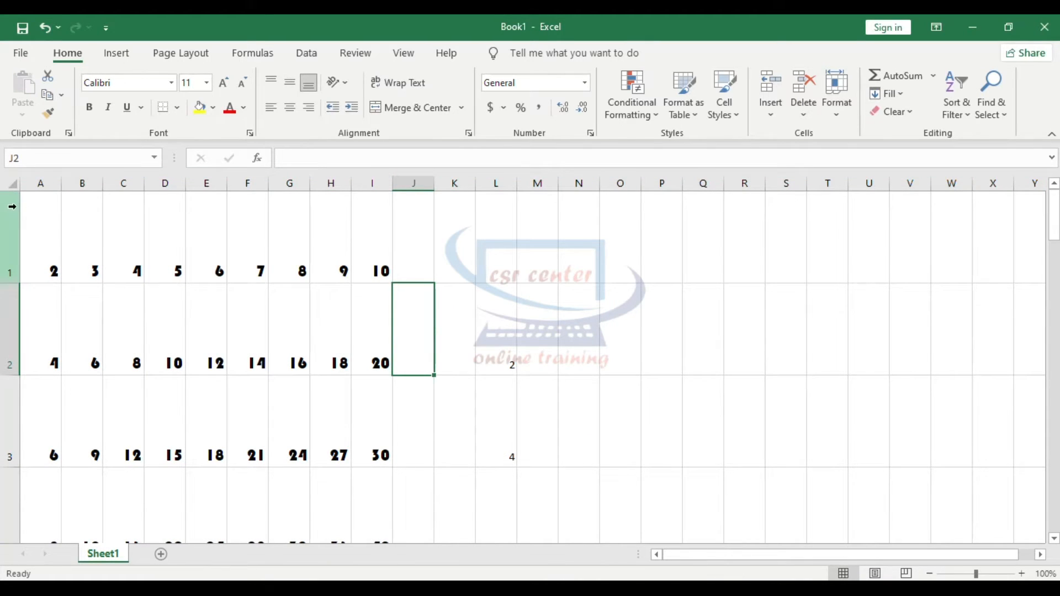
# Select the whole sheet and widen all columns at once to several times their width.
pyautogui.click(12, 182)
pyautogui.moveTo(60, 183); pyautogui.dragTo(186, 188)
pyautogui.click(265, 284)
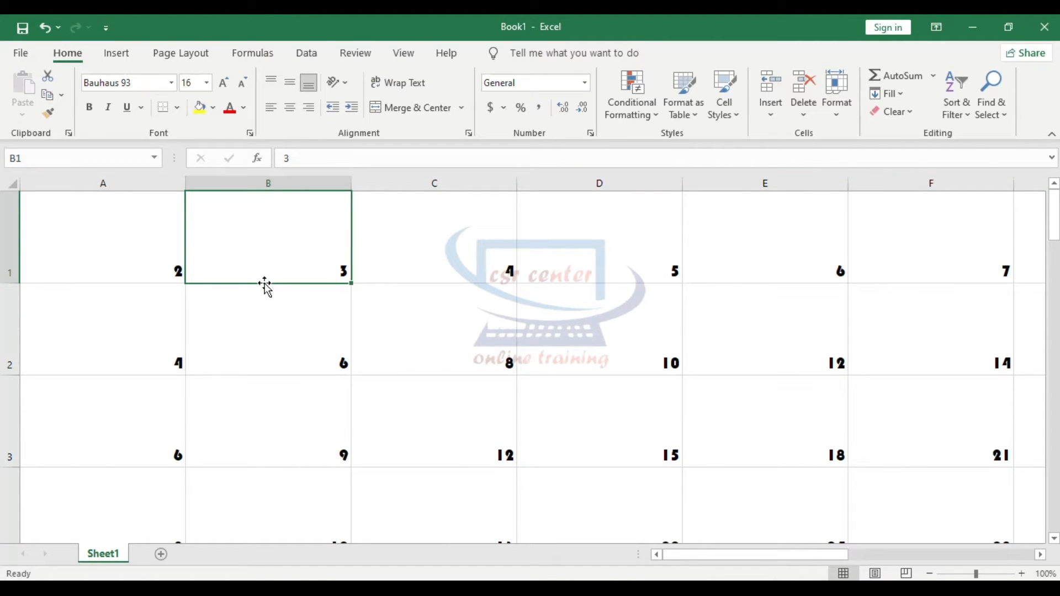
# Shrink all columns and rows of the sheet together to moderate, uniform sizes slightly larger than the numbers.
pyautogui.click(11, 183)
pyautogui.moveTo(182, 182); pyautogui.dragTo(105, 183)
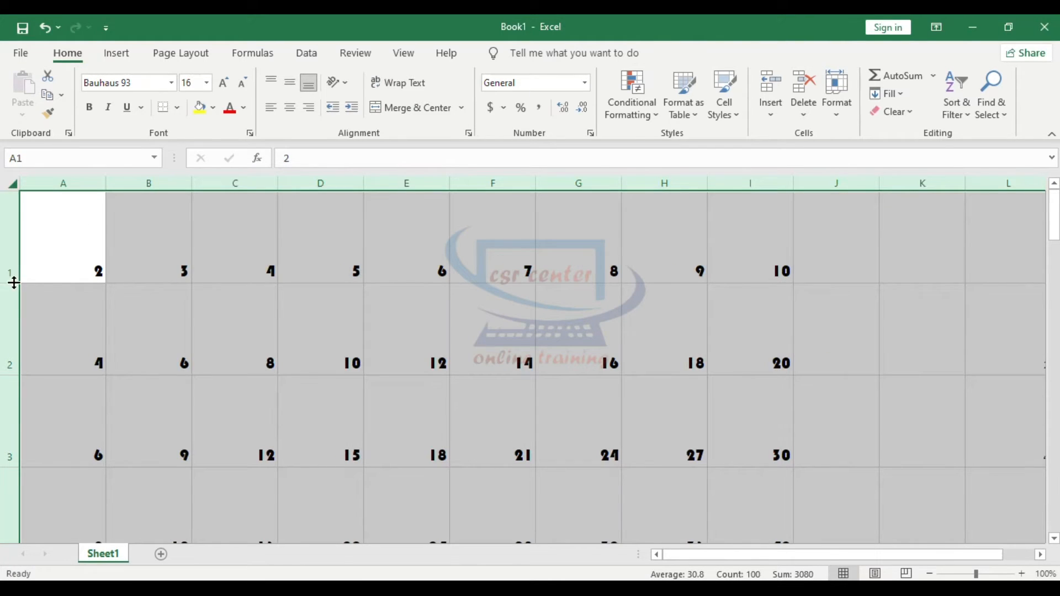
pyautogui.moveTo(12, 283); pyautogui.dragTo(11, 227)
pyautogui.moveTo(106, 183); pyautogui.dragTo(92, 182)
pyautogui.click(196, 272)
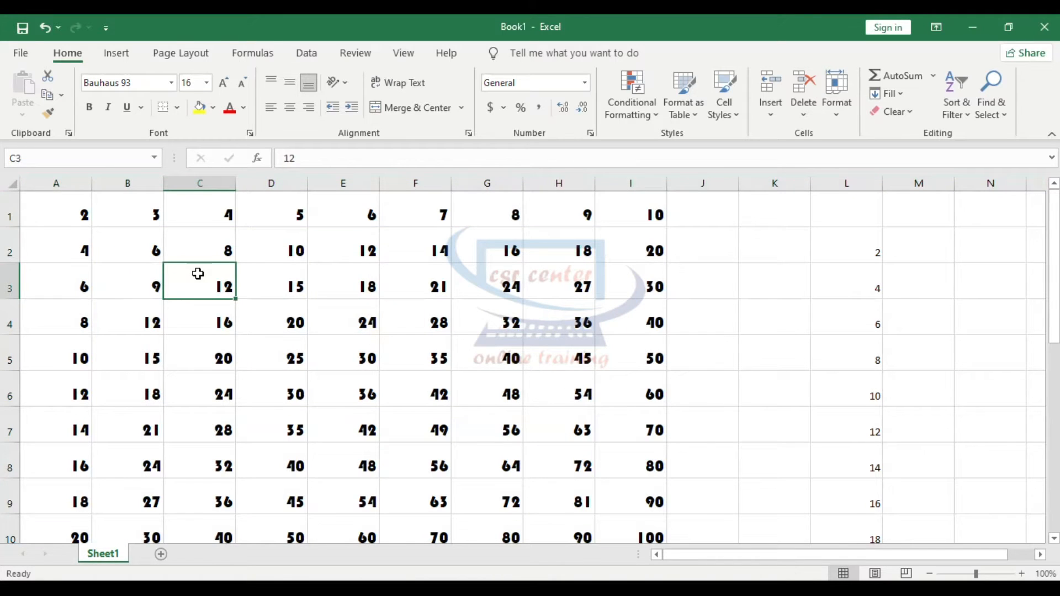
# Change the font of the table in A1:I10 to Times New Roman.
pyautogui.moveTo(67, 222); pyautogui.dragTo(651, 533)
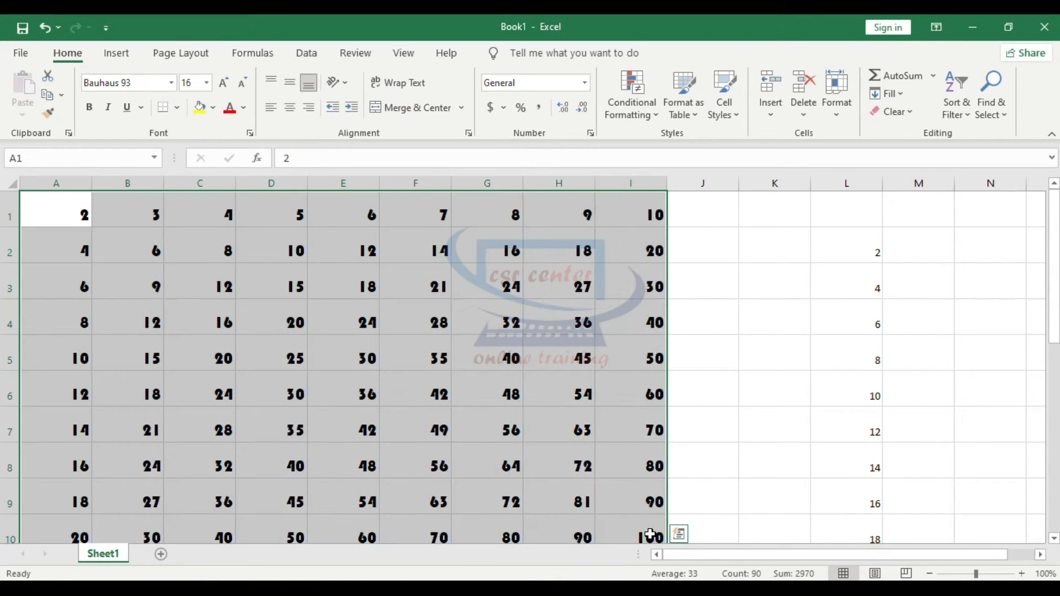
pyautogui.click(171, 83)
pyautogui.write('Times New Roman')
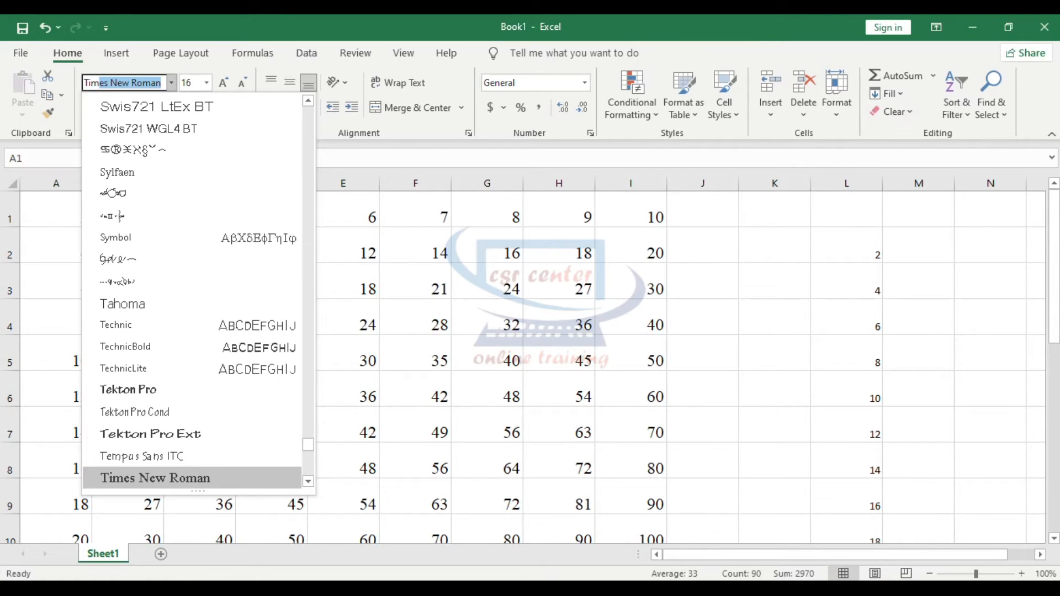
pyautogui.press('Return')
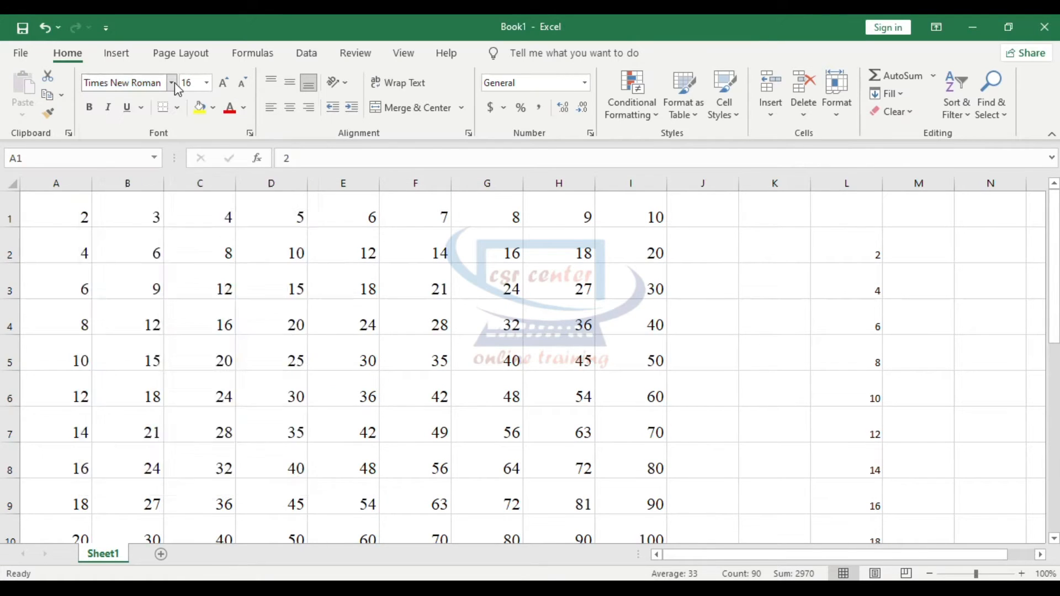
# Apply bold, italic and underline to the table in A1:I10.
pyautogui.click(89, 107)
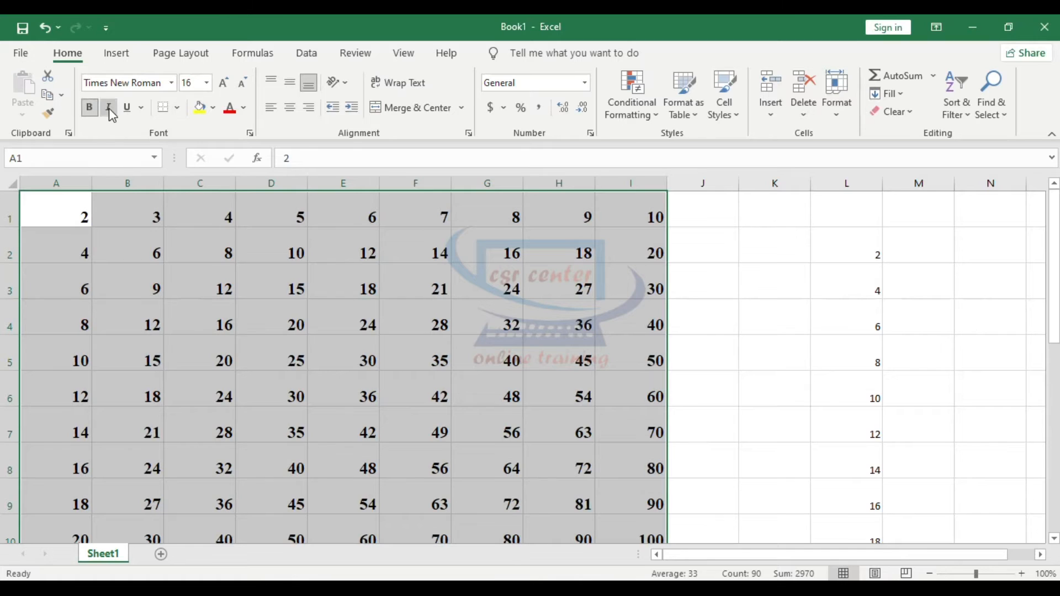
pyautogui.click(109, 107)
pyautogui.click(127, 107)
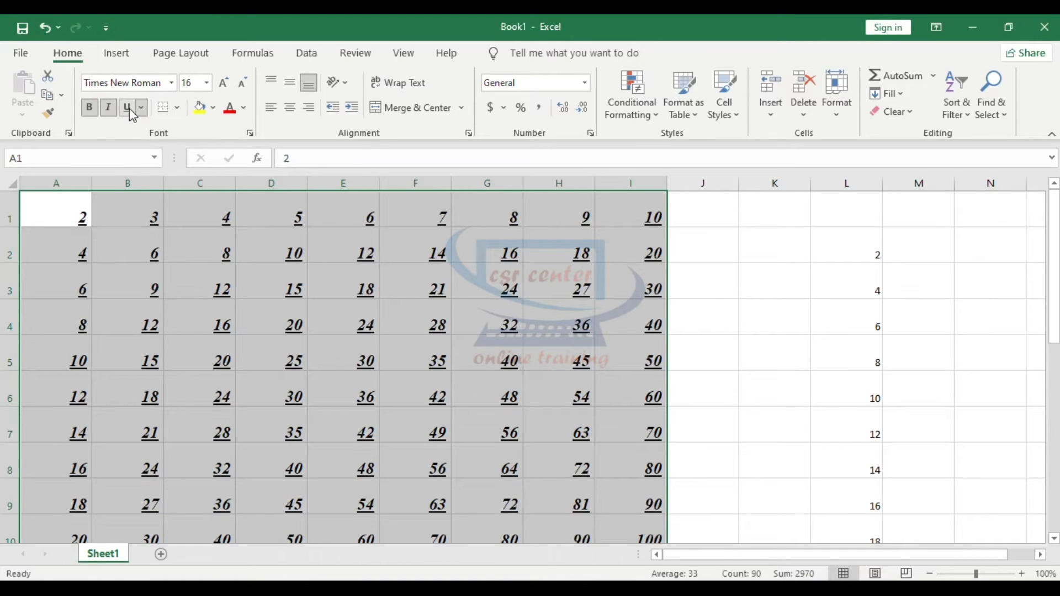
# Remove the bold, underline and italic formatting from the table in A1:I10.
pyautogui.click(67, 204)
pyautogui.moveTo(47, 201); pyautogui.dragTo(628, 523)
pyautogui.hotkey('ctrl', 'b')
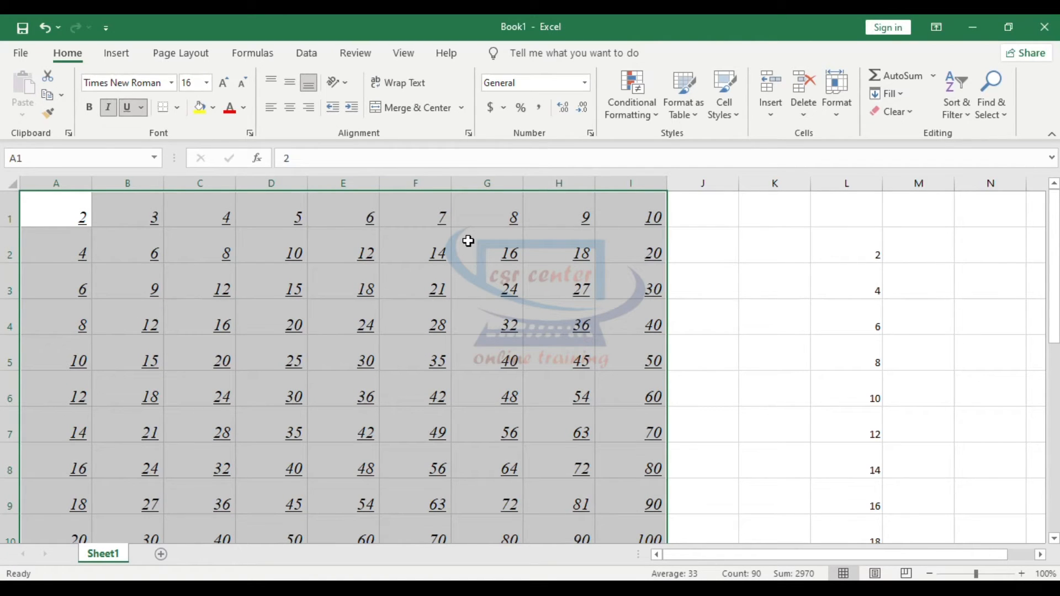
pyautogui.hotkey('ctrl', 'u')
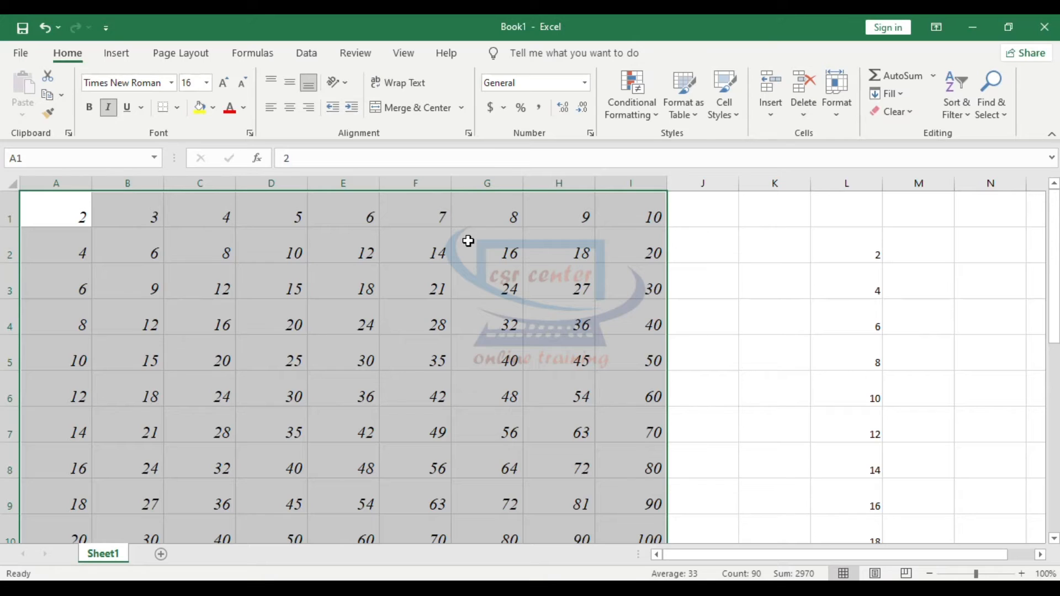
pyautogui.hotkey('ctrl', 'i')
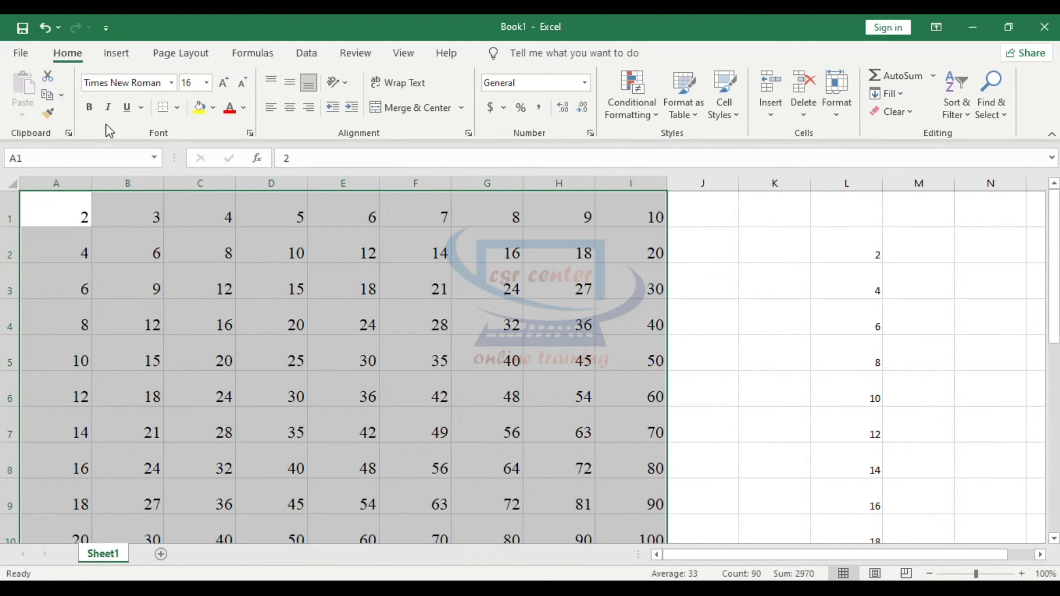
# Apply a double underline to the numbers in A1:I10.
pyautogui.click(142, 106)
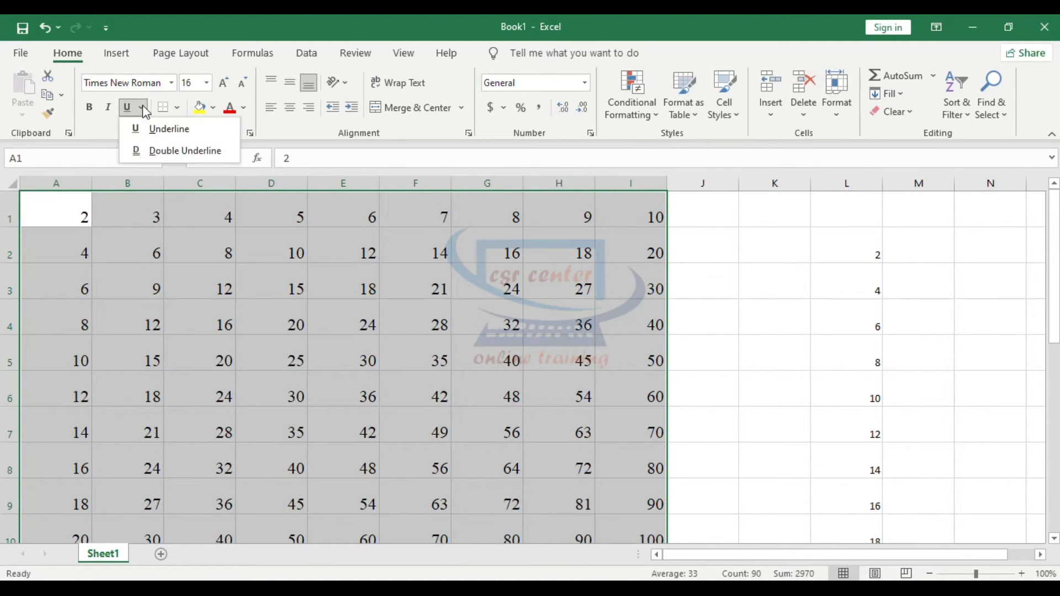
pyautogui.click(184, 147)
pyautogui.click(262, 314)
# Remove the double underline from the numbers in A1:I10.
pyautogui.moveTo(64, 214); pyautogui.dragTo(642, 537)
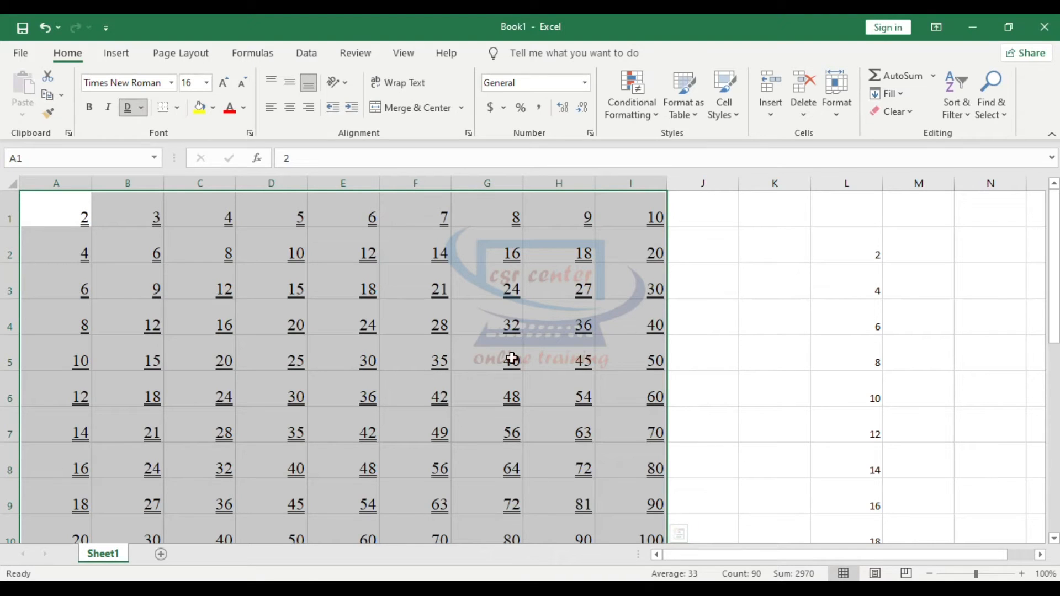
pyautogui.click(134, 108)
pyautogui.click(271, 290)
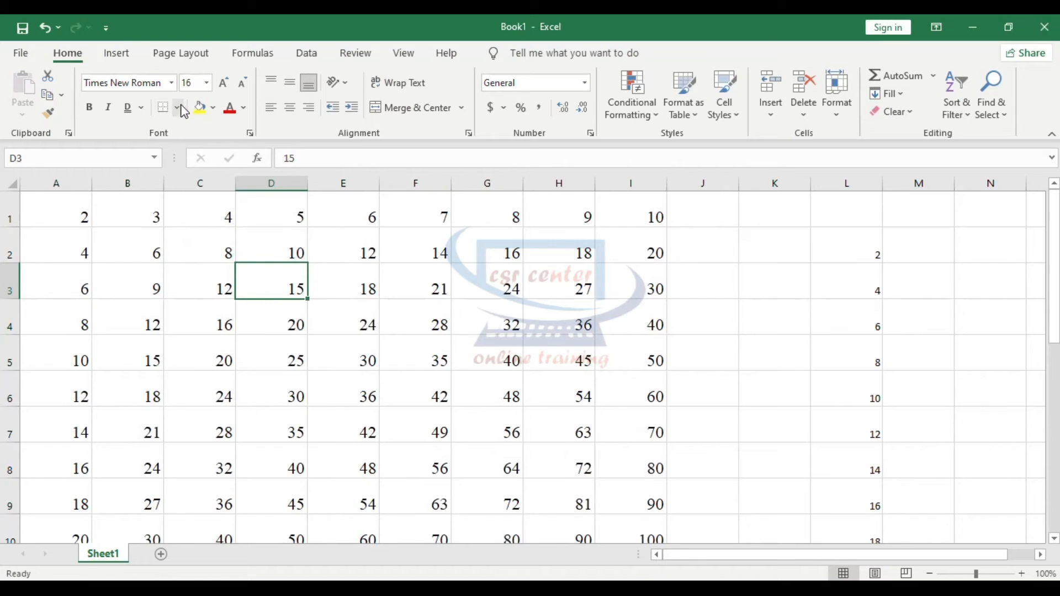
# Draw a border line under A1:E1 and box borders around G2 and G4 with Draw Border.
pyautogui.click(178, 108)
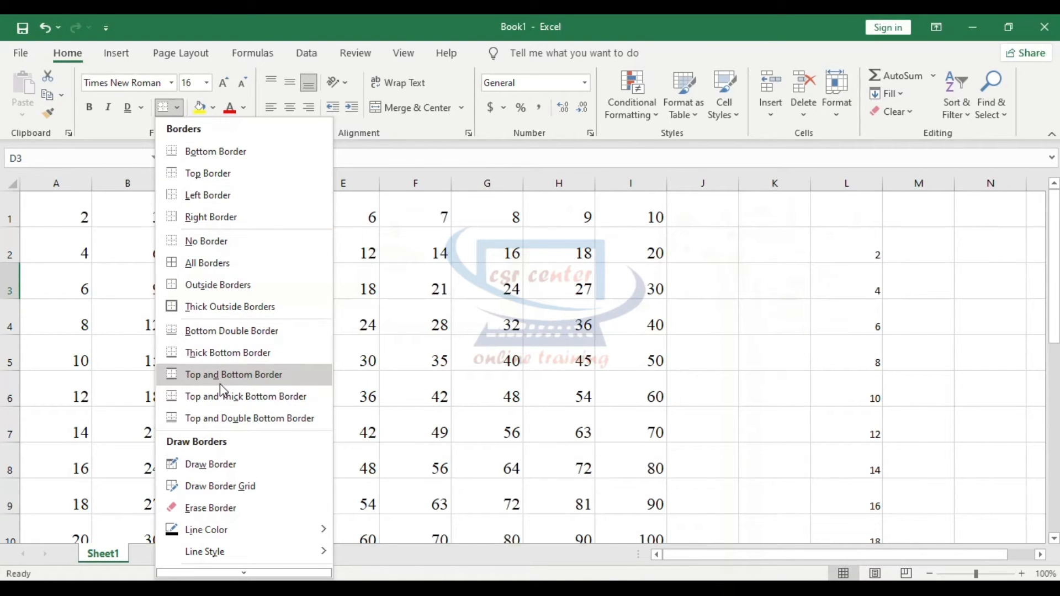
pyautogui.click(233, 465)
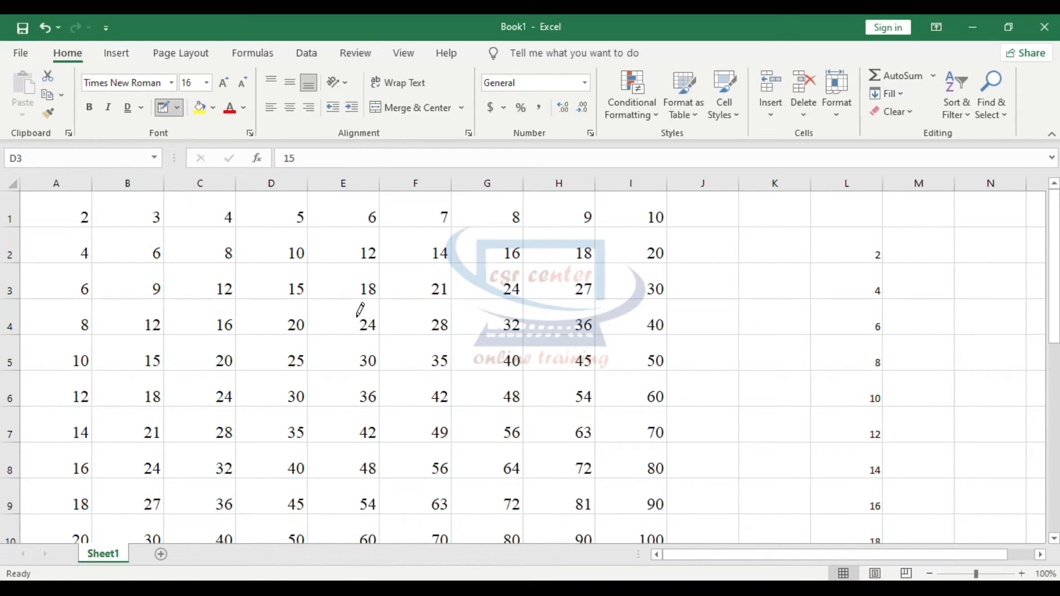
pyautogui.moveTo(55, 218)
pyautogui.mouseDown()
pyautogui.moveTo(543, 214)
pyautogui.moveTo(382, 219)
pyautogui.mouseUp()
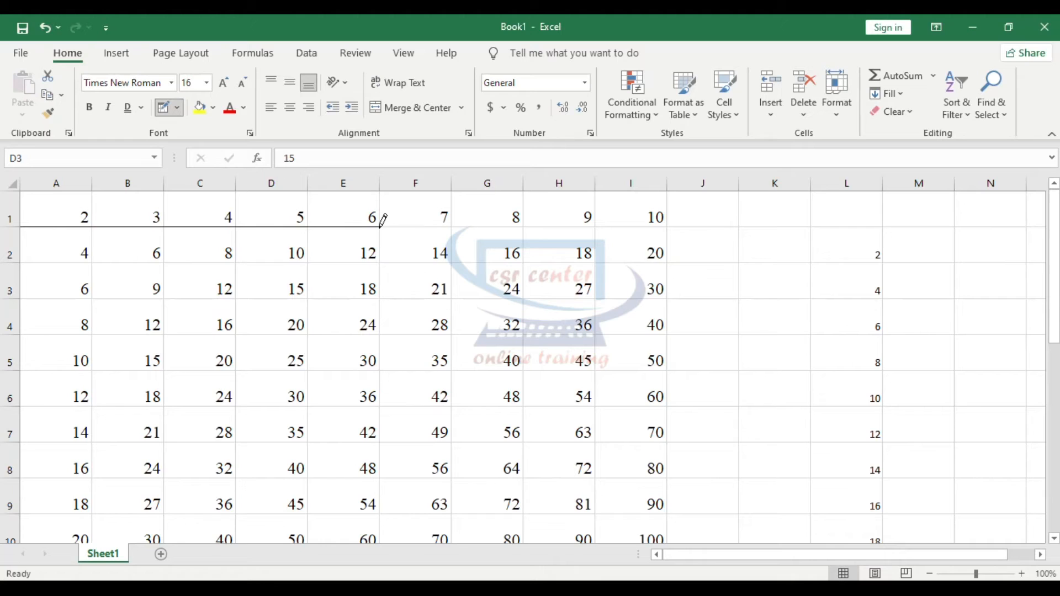
pyautogui.moveTo(483, 258)
pyautogui.mouseDown()
pyautogui.moveTo(500, 255)
pyautogui.moveTo(500, 217)
pyautogui.moveTo(459, 232)
pyautogui.mouseUp()
pyautogui.moveTo(470, 326)
pyautogui.mouseDown()
pyautogui.moveTo(525, 311)
pyautogui.moveTo(525, 301)
pyautogui.mouseUp()
pyautogui.click(454, 303)
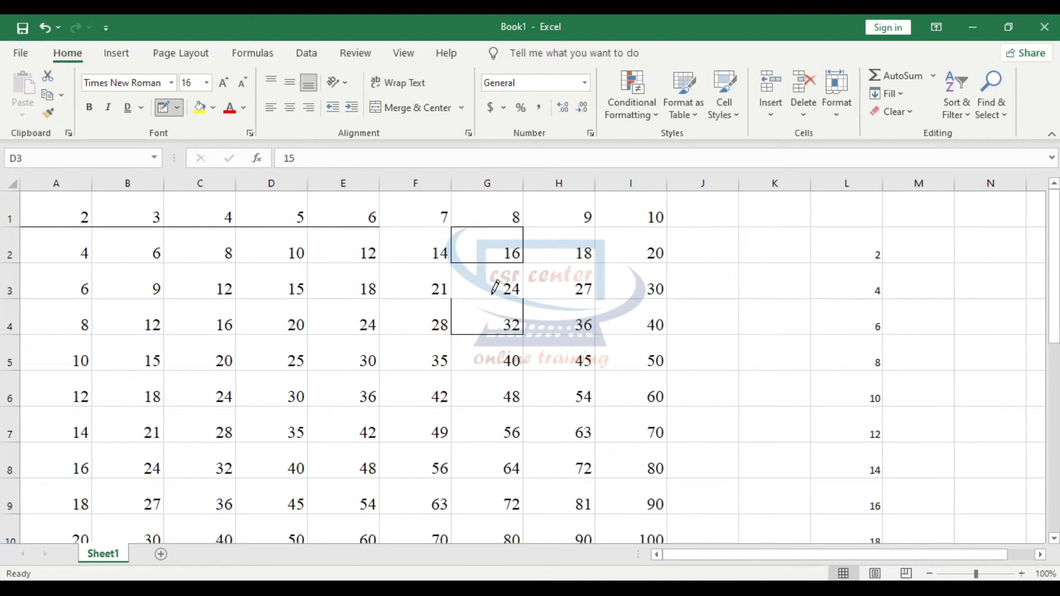
# Draw box borders around cells D6, E4 and I5 one edge at a time or by outlining.
pyautogui.scroll(-3, 272, 346)
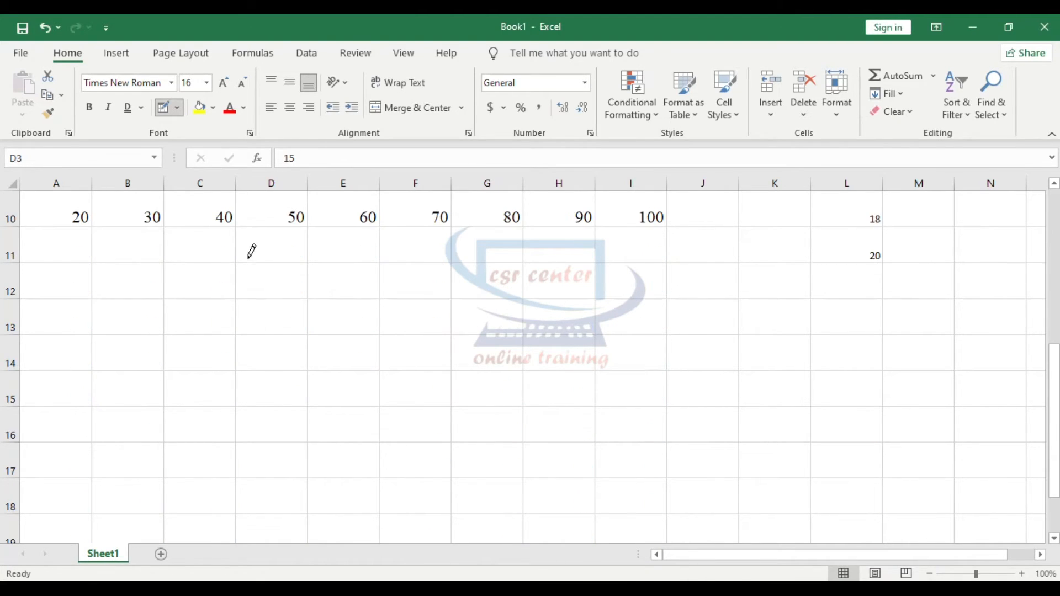
pyautogui.scroll(3, 264, 303)
pyautogui.click(266, 404)
pyautogui.click(279, 370)
pyautogui.click(308, 386)
pyautogui.click(236, 385)
pyautogui.click(344, 318)
pyautogui.click(630, 352)
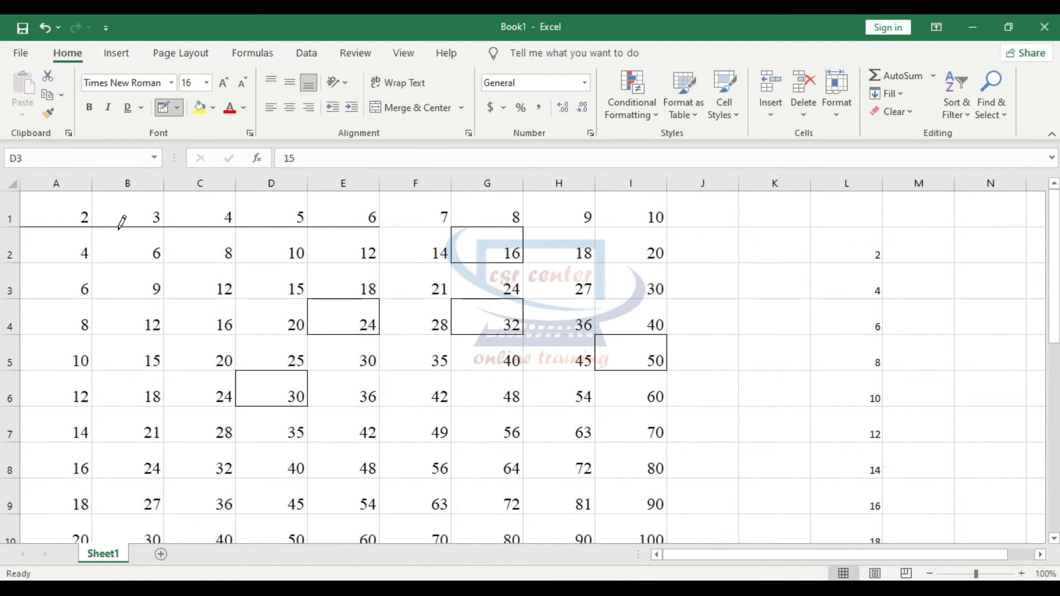
# Draw border grids over the multiplication table and the empty ranges C20:I26 and B35:I40 with Draw Border Grid.
pyautogui.click(177, 107)
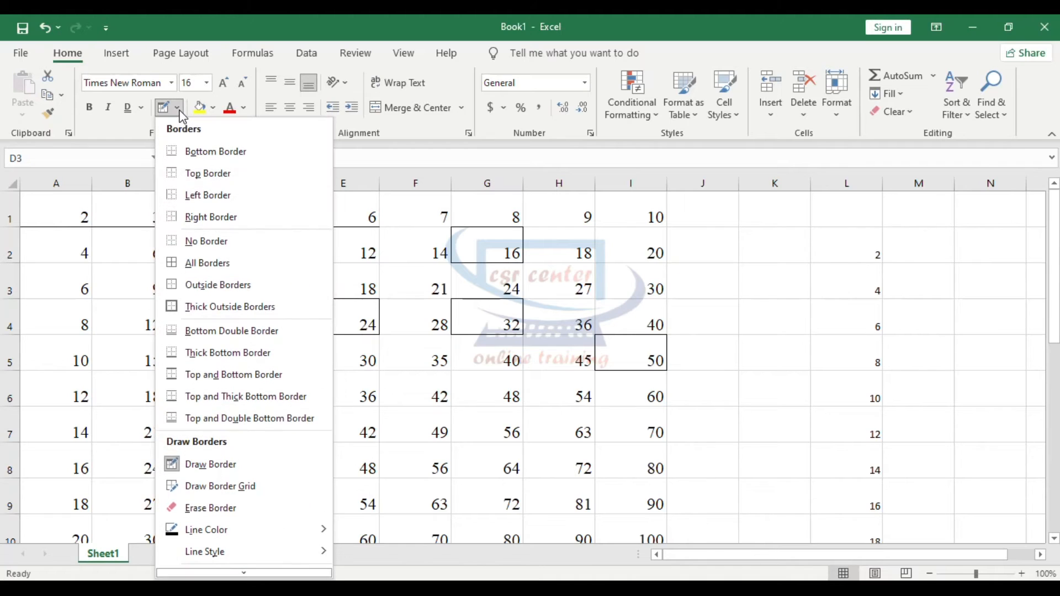
pyautogui.click(252, 493)
pyautogui.moveTo(41, 195)
pyautogui.mouseDown()
pyautogui.moveTo(549, 346)
pyautogui.moveTo(647, 486)
pyautogui.moveTo(649, 516)
pyautogui.mouseUp()
pyautogui.scroll(-3, 561, 325)
pyautogui.scroll(3, 562, 327)
pyautogui.scroll(-11, 562, 327)
pyautogui.moveTo(117, 253)
pyautogui.mouseDown()
pyautogui.moveTo(339, 351)
pyautogui.moveTo(630, 408)
pyautogui.mouseUp()
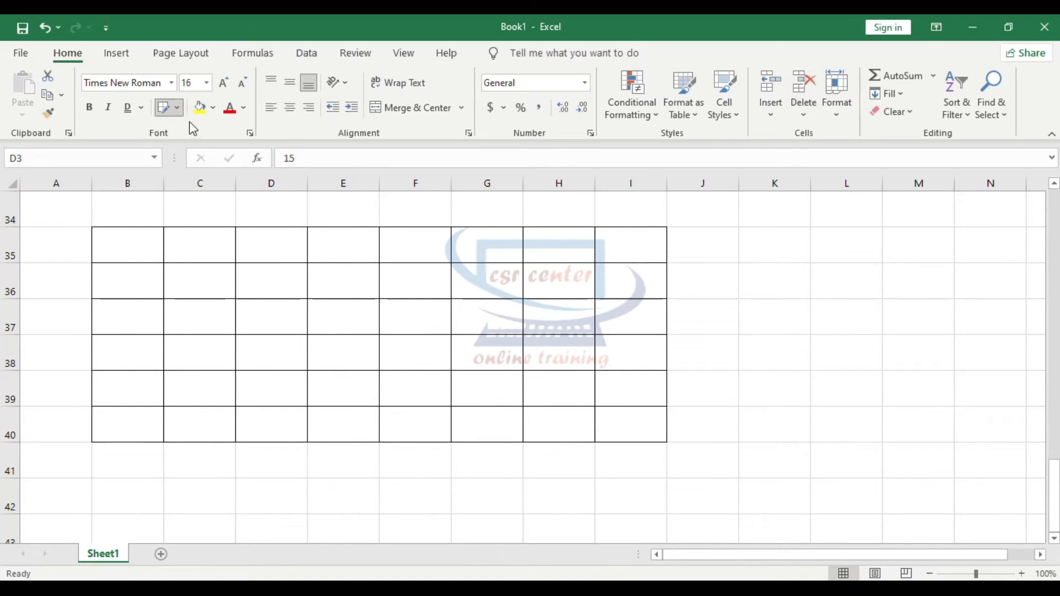
# Erase the border grid in C20:I26 with Erase Border.
pyautogui.scroll(5, 317, 292)
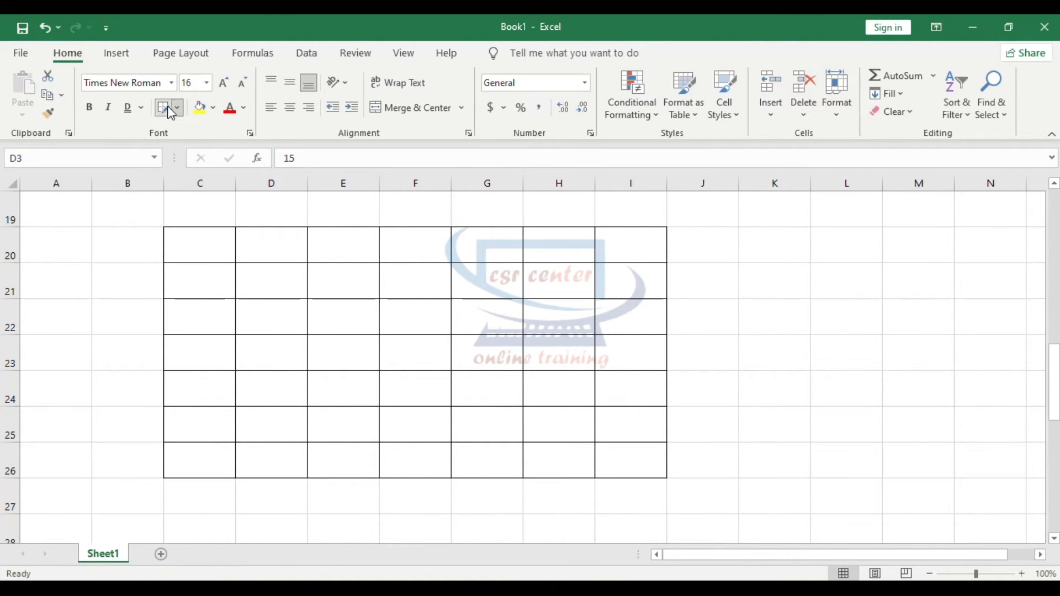
pyautogui.click(177, 114)
pyautogui.click(200, 507)
pyautogui.moveTo(688, 484)
pyautogui.mouseDown()
pyautogui.moveTo(475, 304)
pyautogui.moveTo(227, 222)
pyautogui.moveTo(165, 224)
pyautogui.mouseUp()
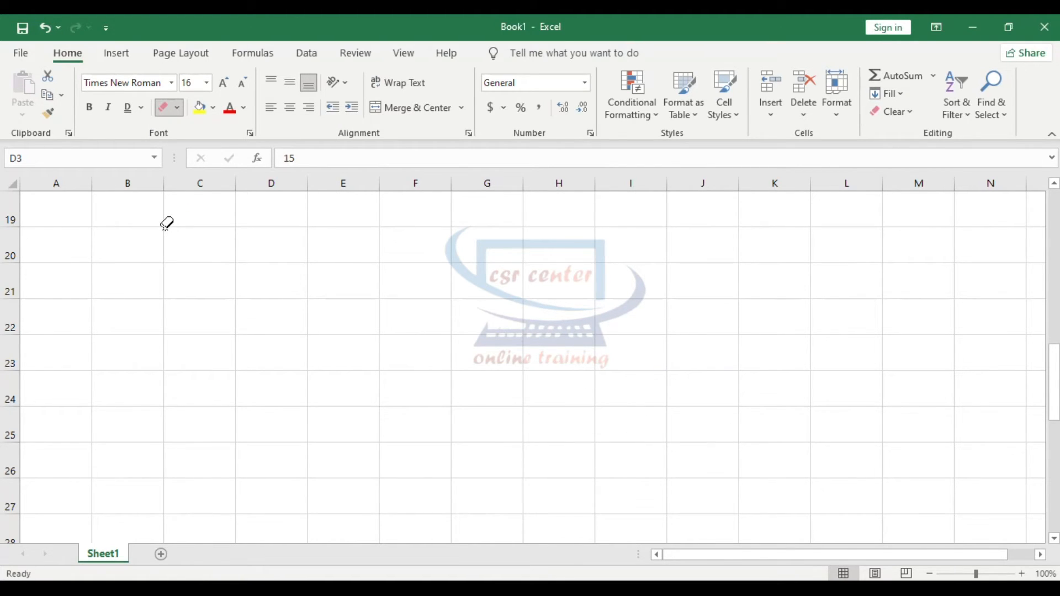
# Set the border line colour to red and the style to thick dash-dot, and draw a border grid over C21:K27.
pyautogui.click(175, 108)
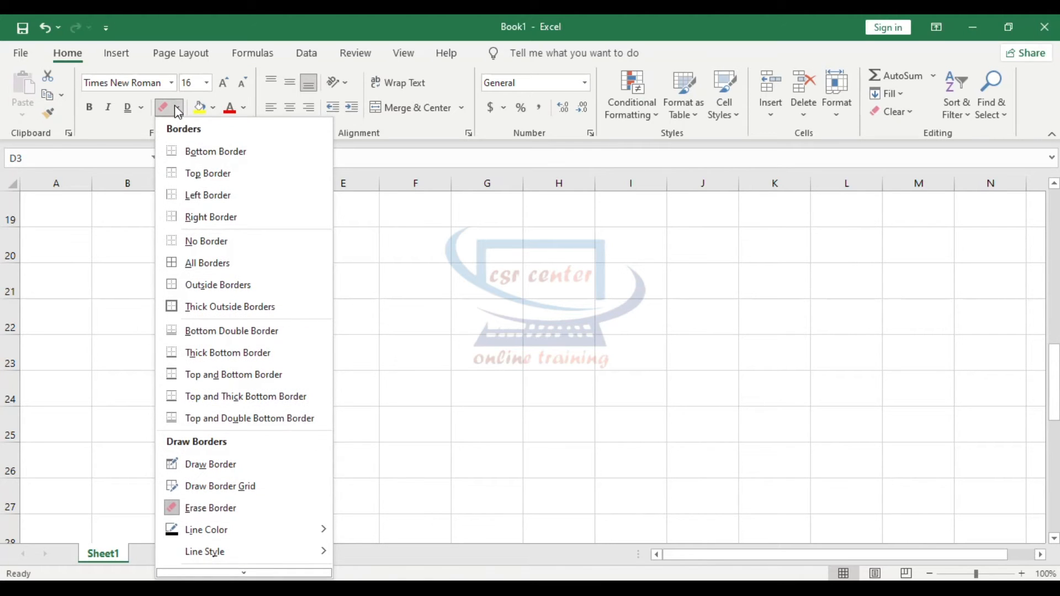
pyautogui.moveTo(324, 538)
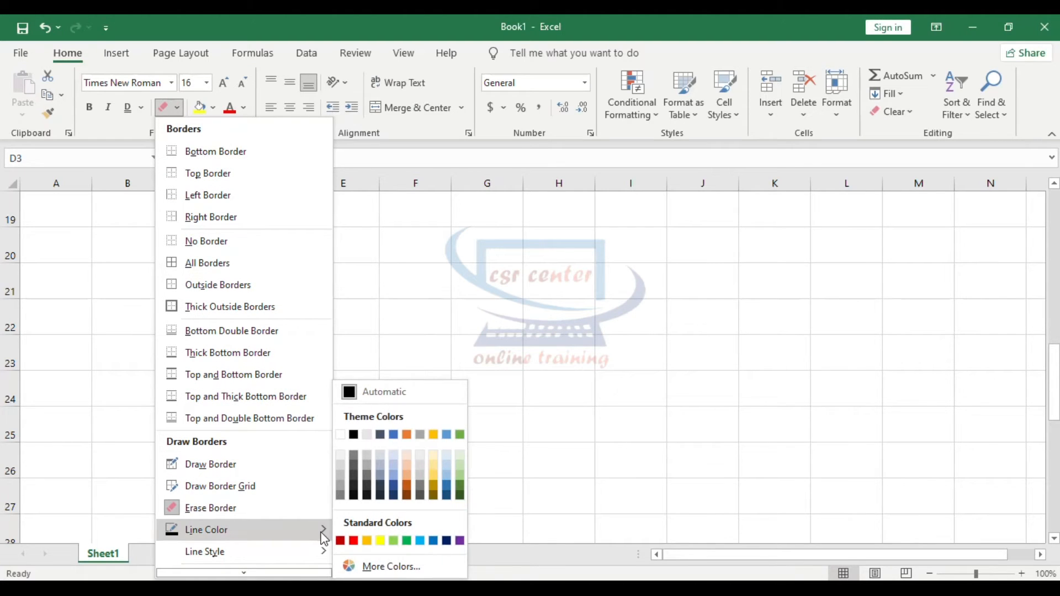
pyautogui.click(353, 541)
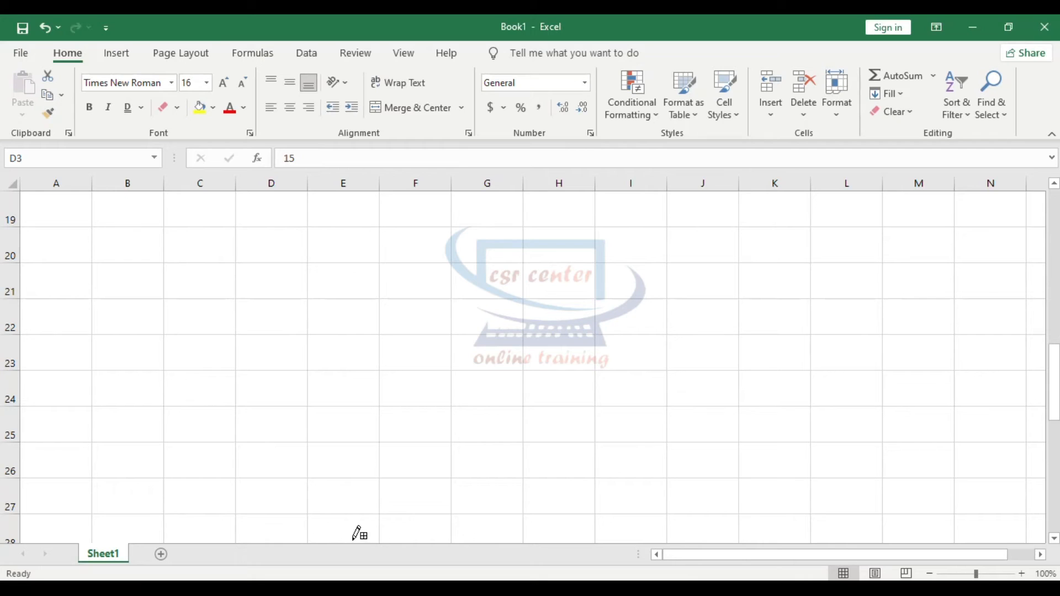
pyautogui.click(179, 110)
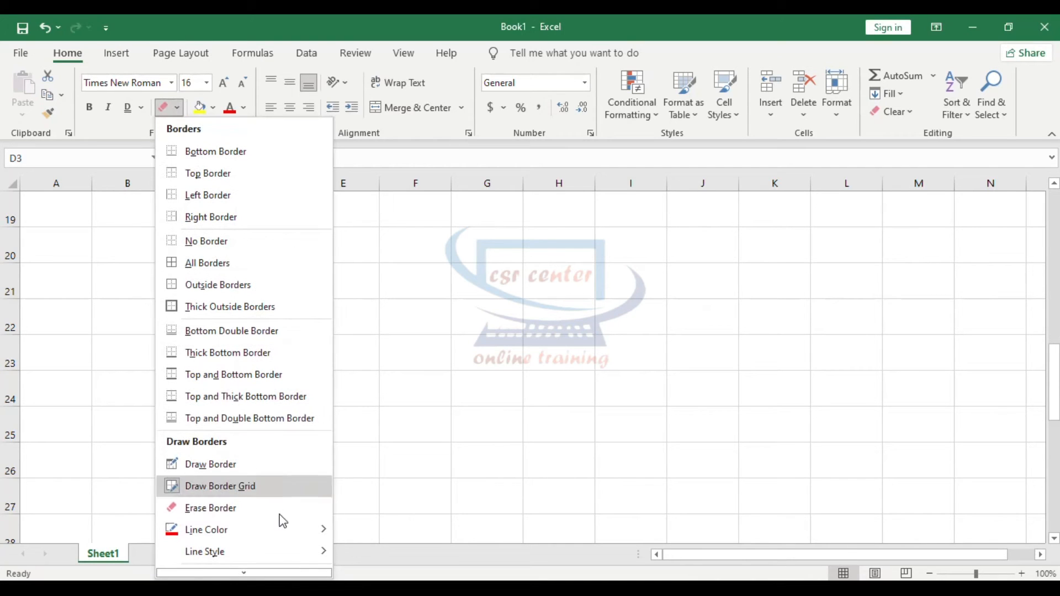
pyautogui.moveTo(323, 562)
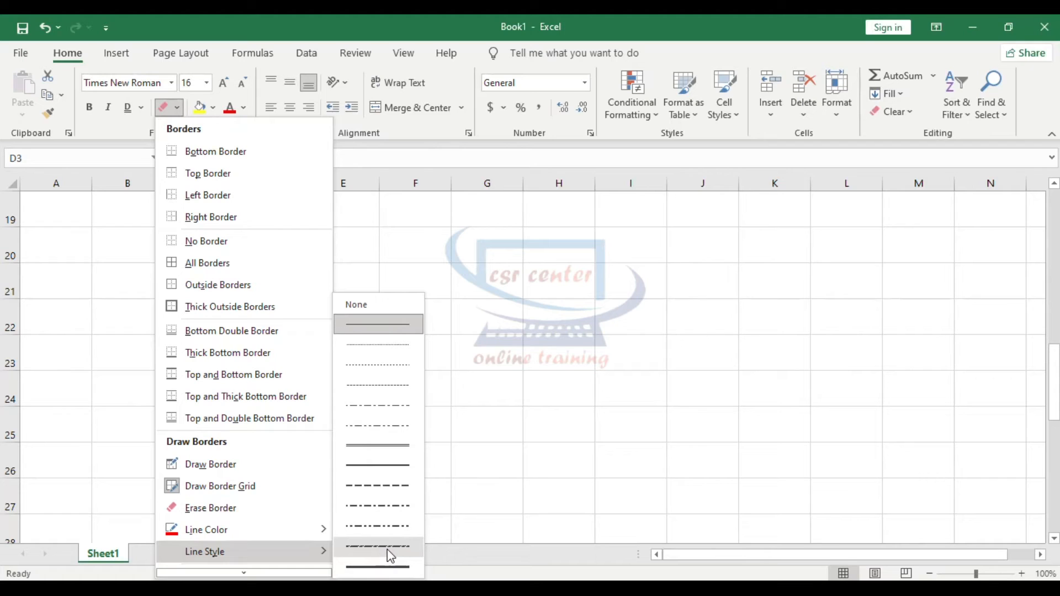
pyautogui.click(402, 505)
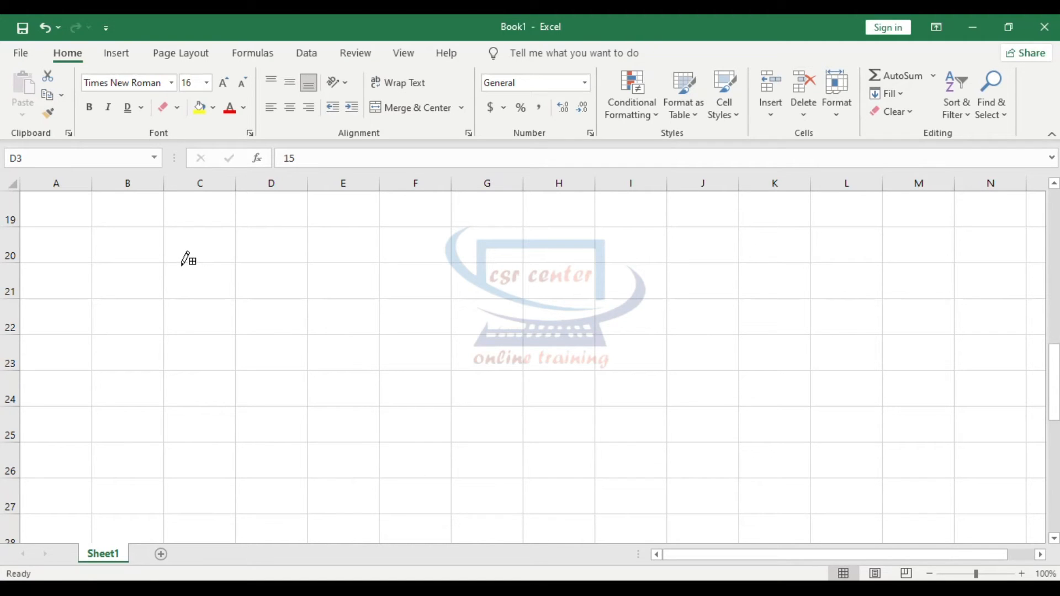
pyautogui.moveTo(193, 270)
pyautogui.mouseDown()
pyautogui.moveTo(521, 434)
pyautogui.moveTo(757, 461)
pyautogui.moveTo(754, 488)
pyautogui.mouseUp()
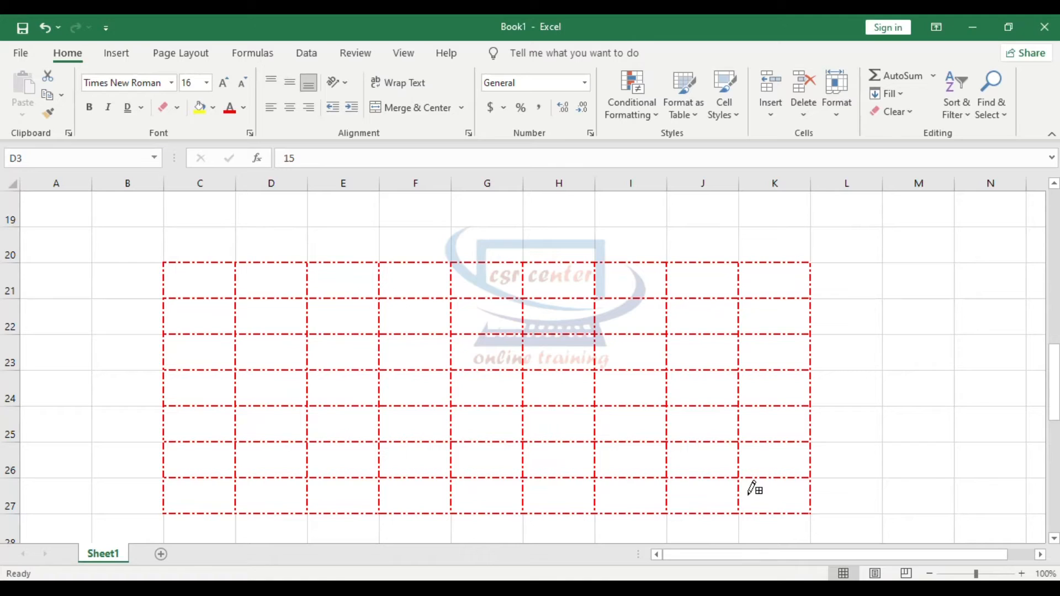
# Erase borders from the red dash-dot grid with Erase Border.
pyautogui.click(176, 107)
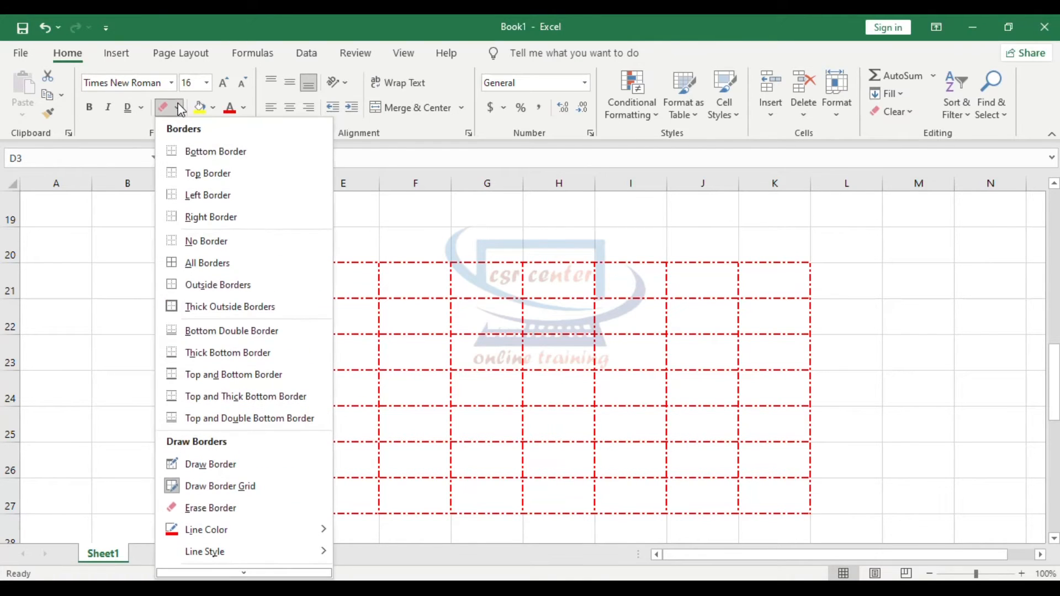
pyautogui.click(223, 507)
pyautogui.moveTo(155, 218); pyautogui.dragTo(344, 413)
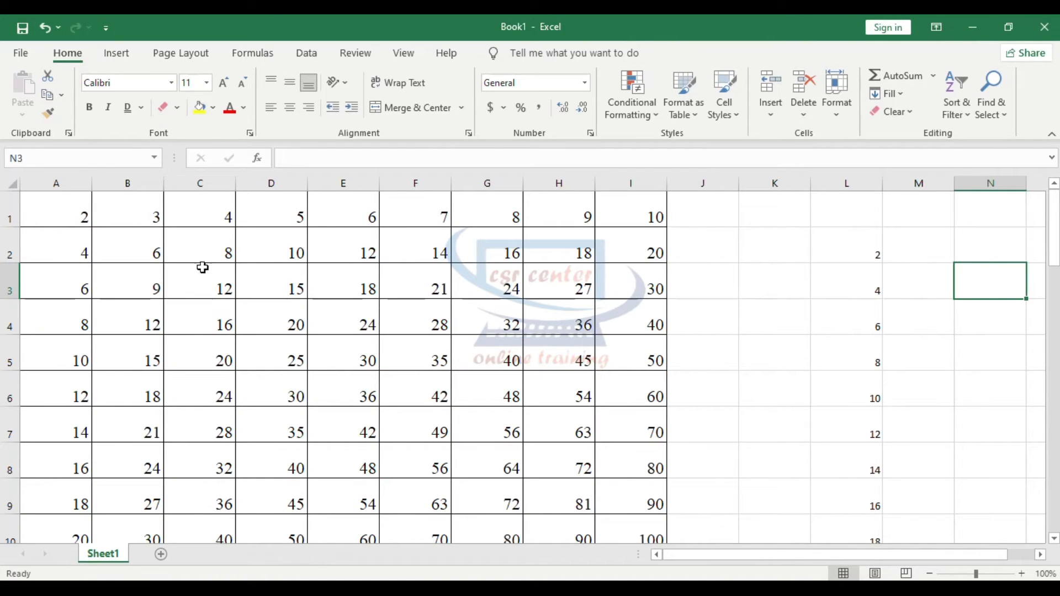
# Fill cell C2 with yellow and cell F4 with the standard light blue.
pyautogui.click(204, 250)
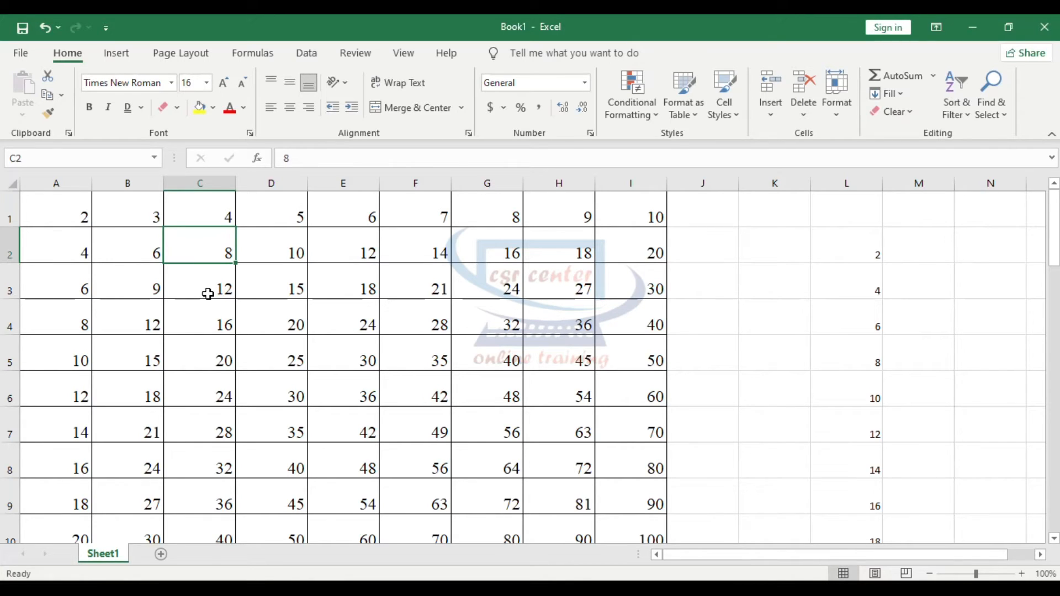
pyautogui.click(199, 106)
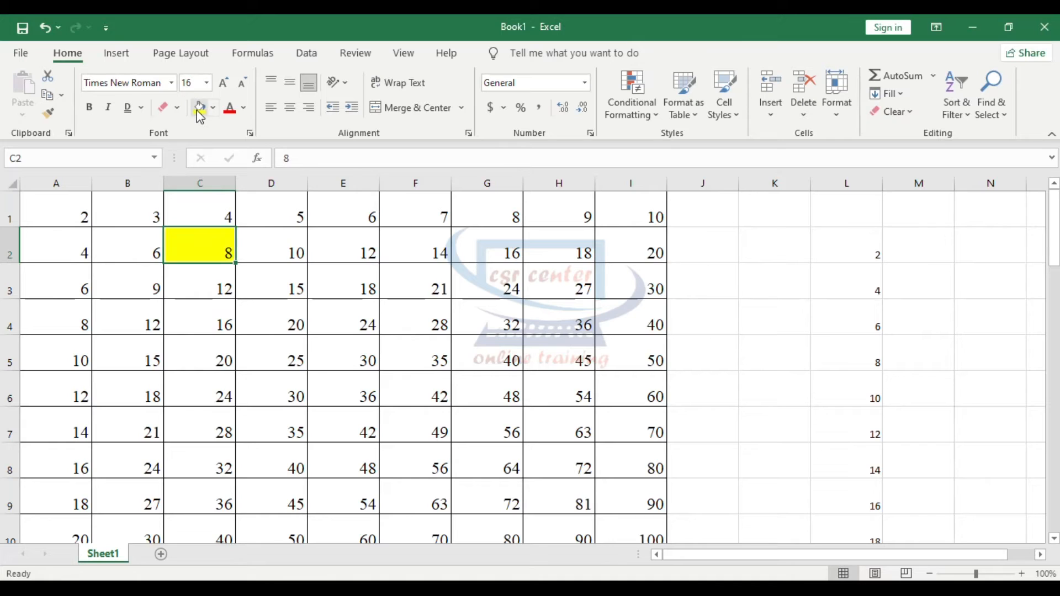
pyautogui.click(419, 305)
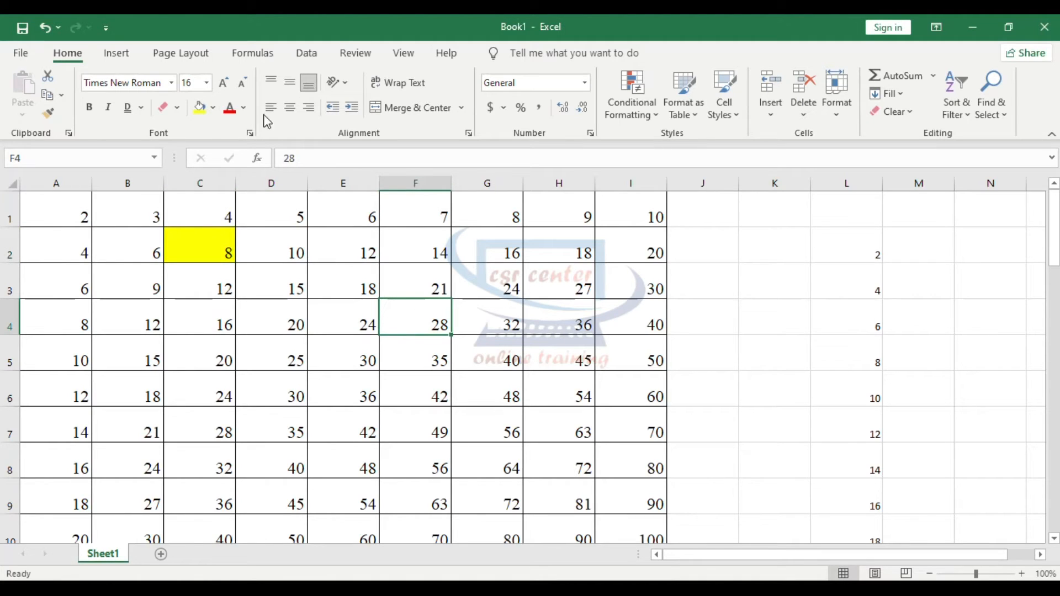
pyautogui.click(213, 107)
pyautogui.click(278, 254)
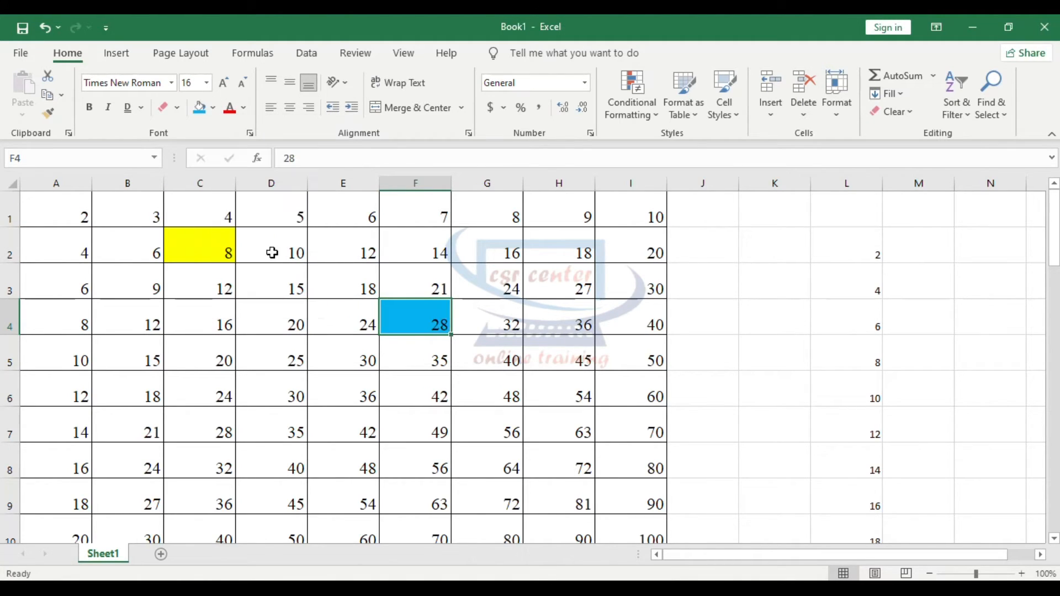
# Fill cell G7 with an aqua green from the standard honeycomb of additional colours.
pyautogui.click(482, 433)
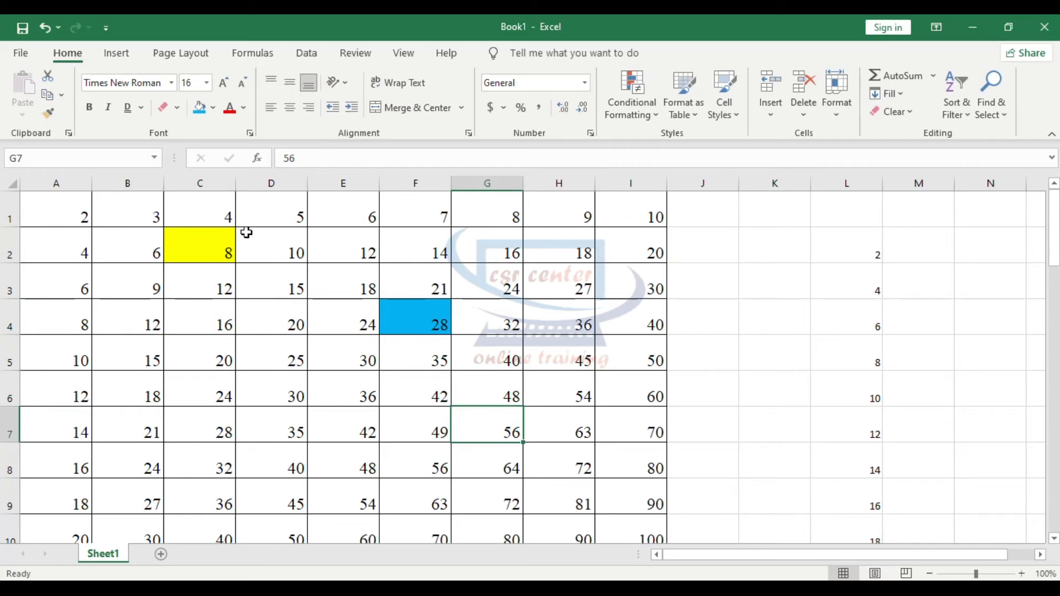
pyautogui.click(213, 107)
pyautogui.click(269, 299)
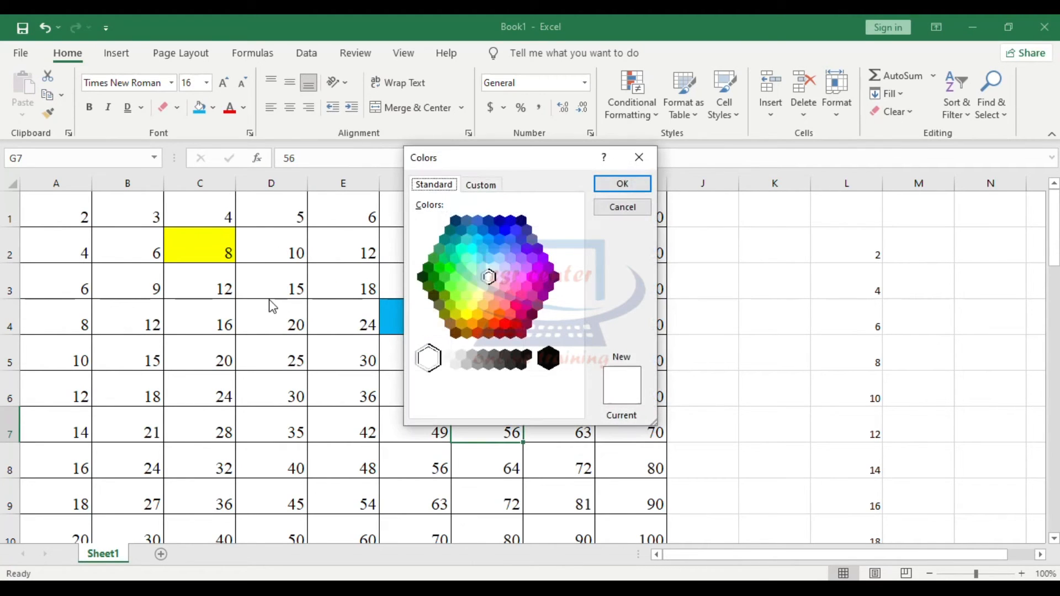
pyautogui.click(466, 262)
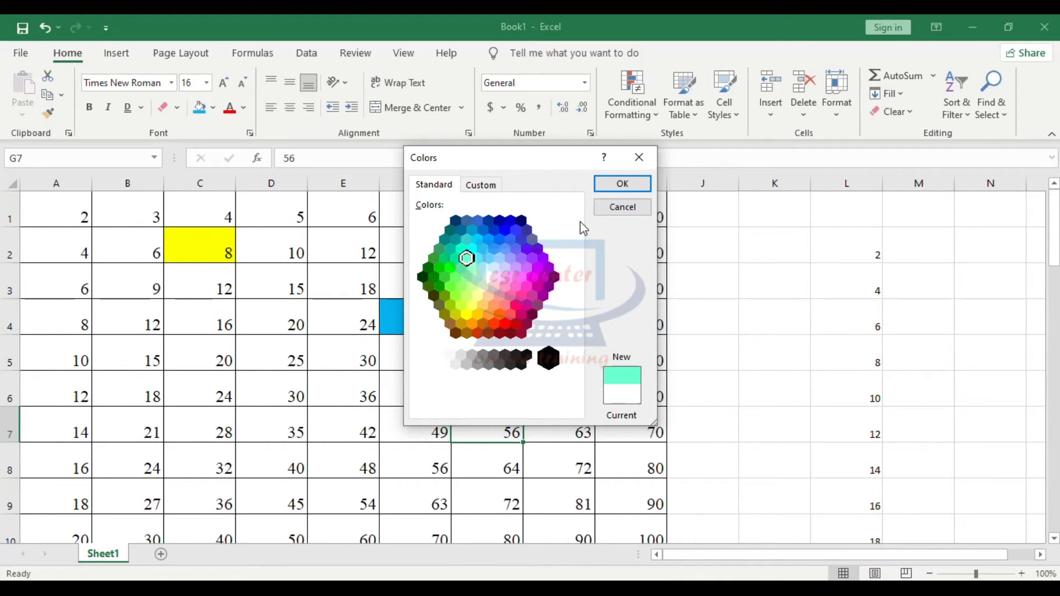
pyautogui.click(622, 183)
pyautogui.scroll(-3, 206, 429)
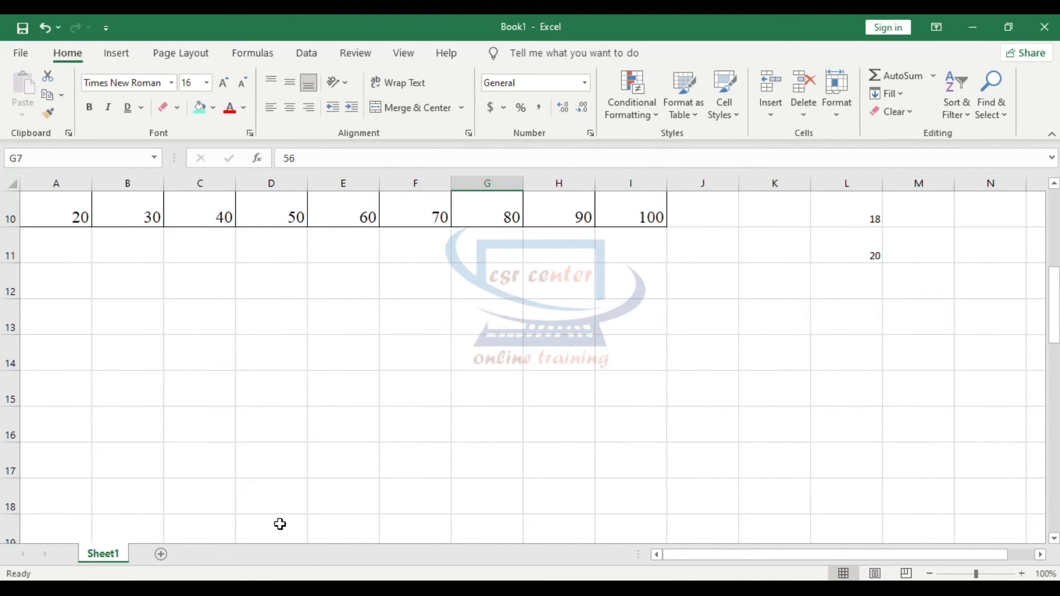
pyautogui.scroll(3, 280, 523)
# Fill cell B5 with a custom dark red mixed from a red hue and lowered brightness.
pyautogui.click(141, 365)
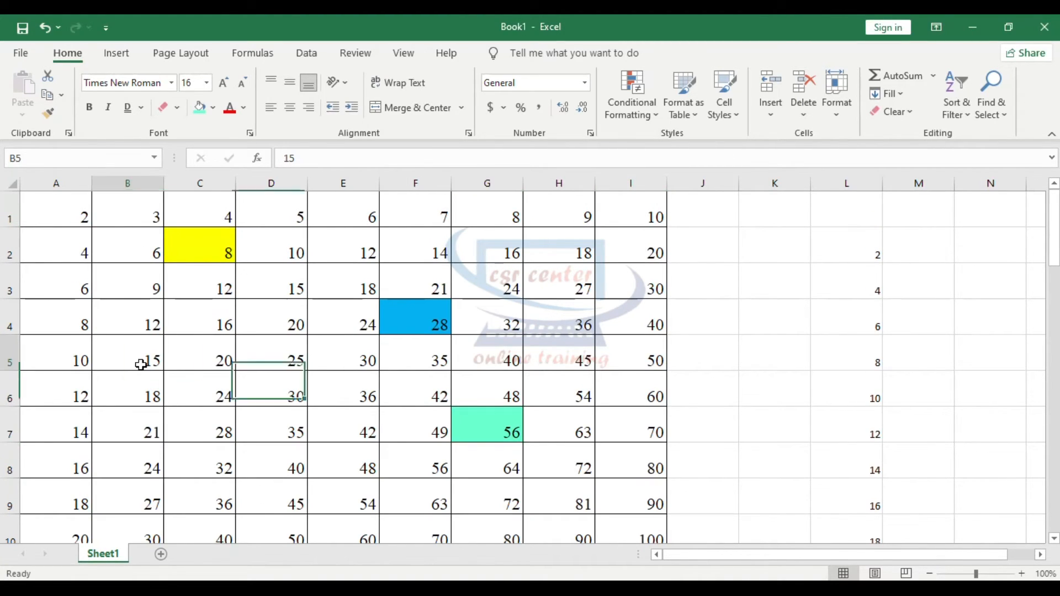
pyautogui.click(213, 107)
pyautogui.click(248, 351)
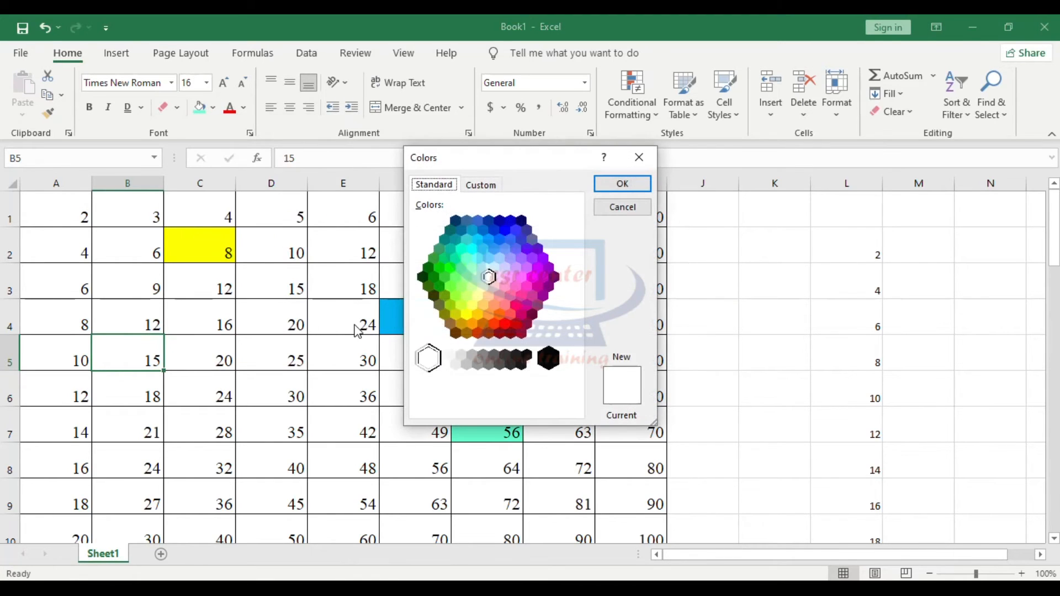
pyautogui.click(491, 186)
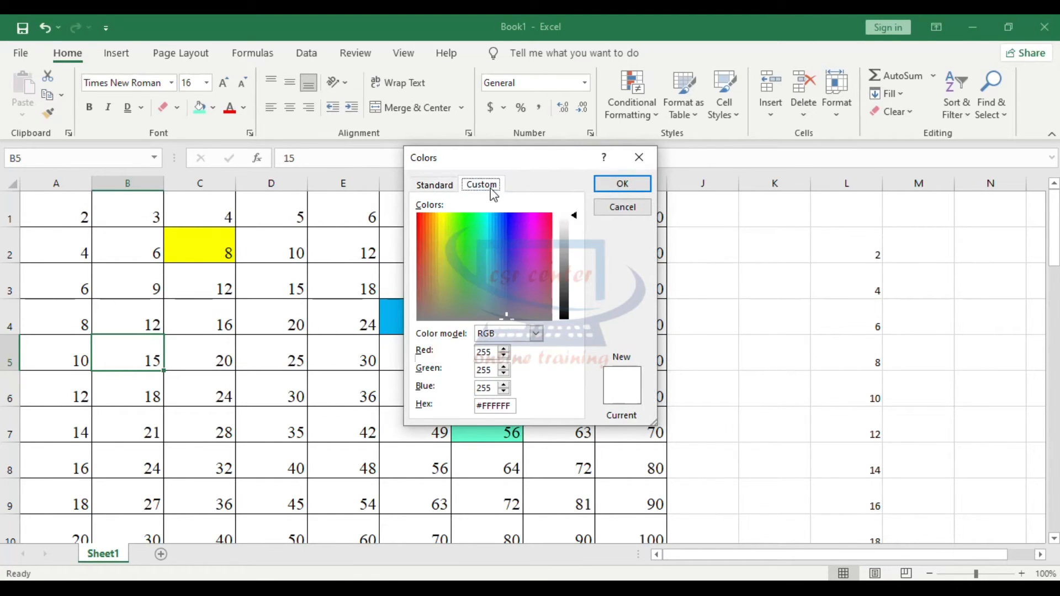
pyautogui.click(547, 223)
pyautogui.moveTo(566, 253); pyautogui.dragTo(568, 298)
pyautogui.click(622, 184)
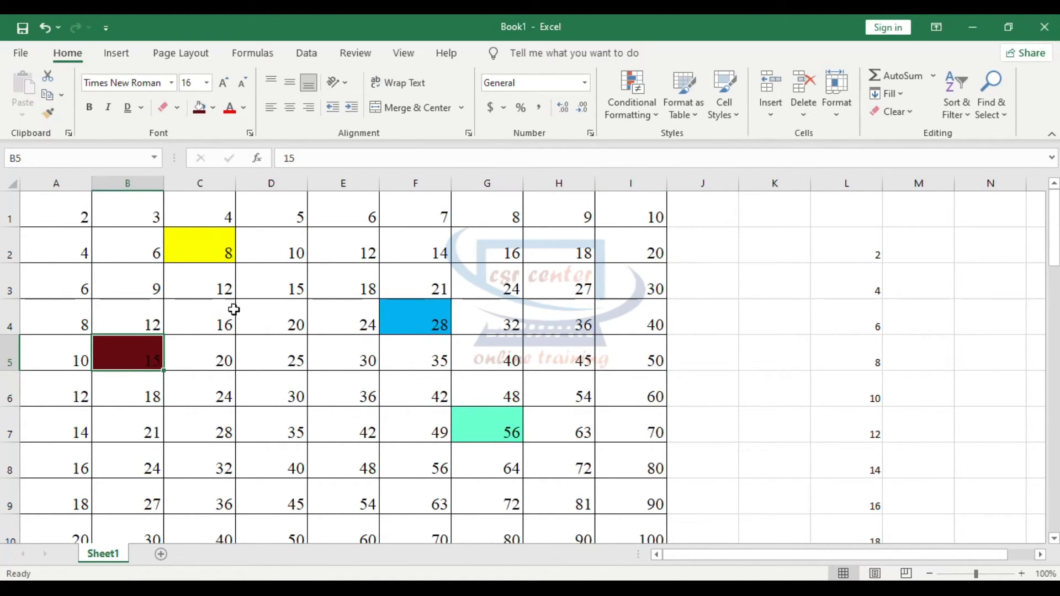
# Change the font colour of I1:I6 to light blue, and finally to dark red.
pyautogui.moveTo(634, 215); pyautogui.dragTo(646, 401)
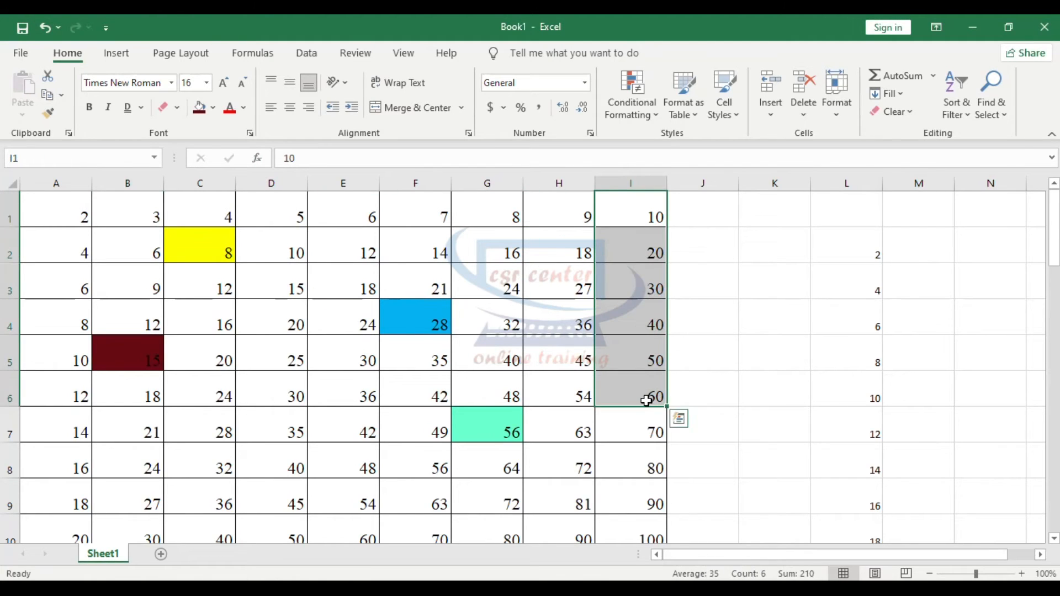
pyautogui.click(244, 108)
pyautogui.click(313, 280)
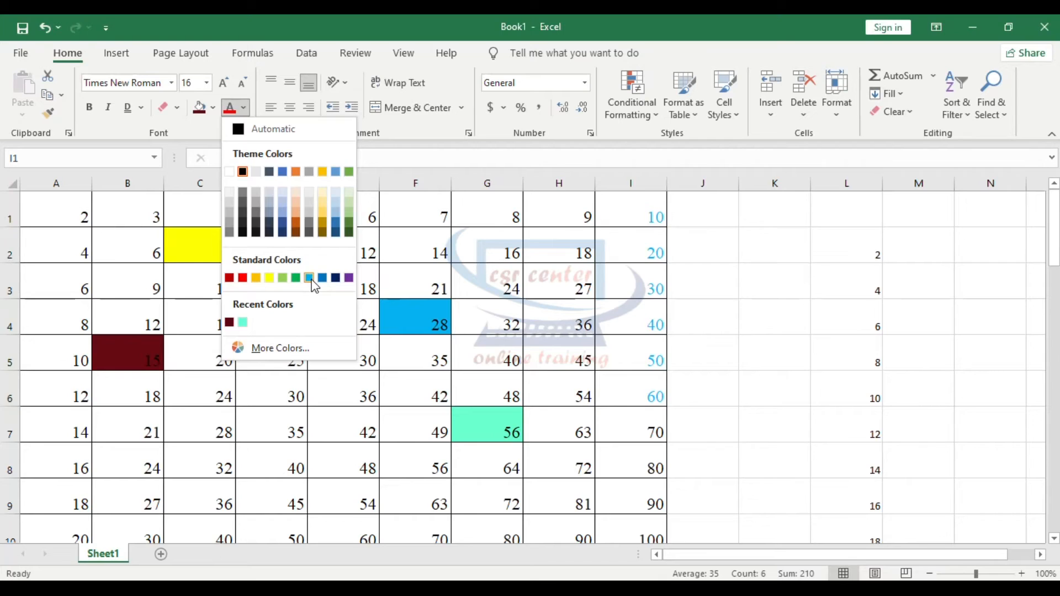
pyautogui.click(242, 109)
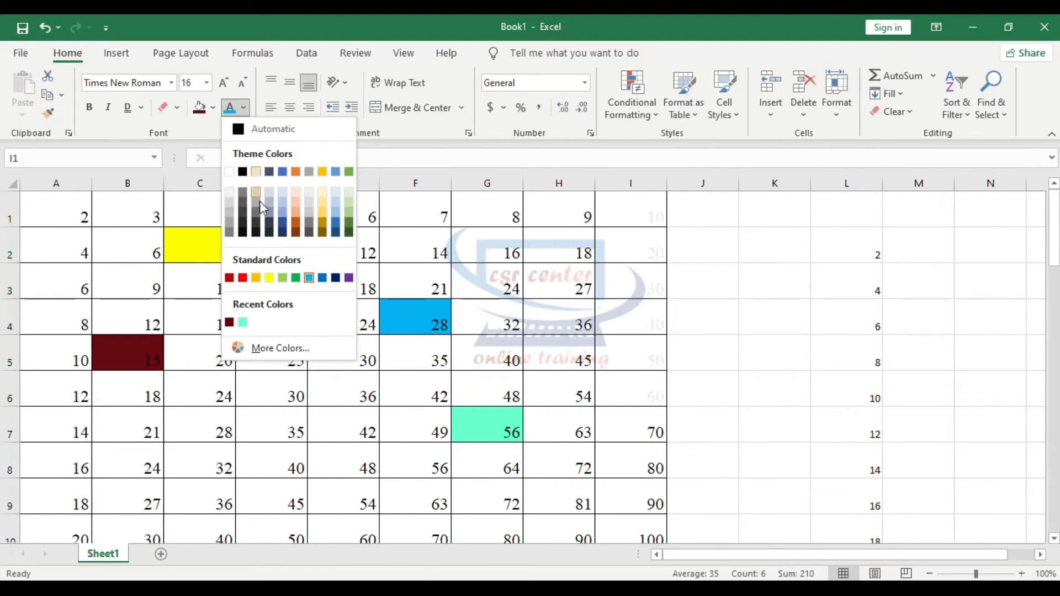
pyautogui.click(337, 278)
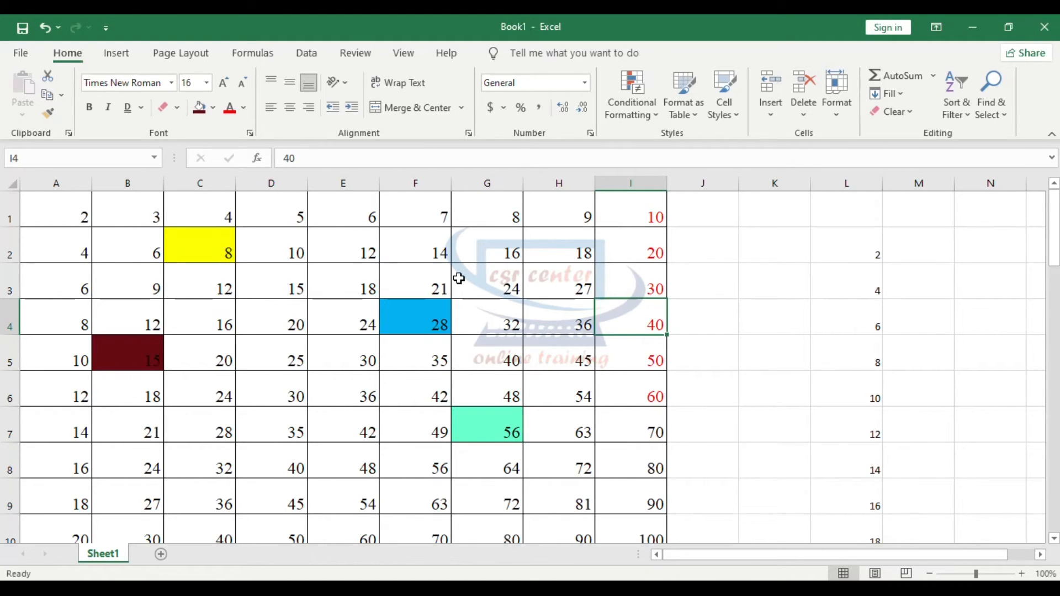
# Reset the font colour of A1:J9 to Automatic and remove the cell fills with No Fill.
pyautogui.moveTo(64, 201); pyautogui.dragTo(704, 499)
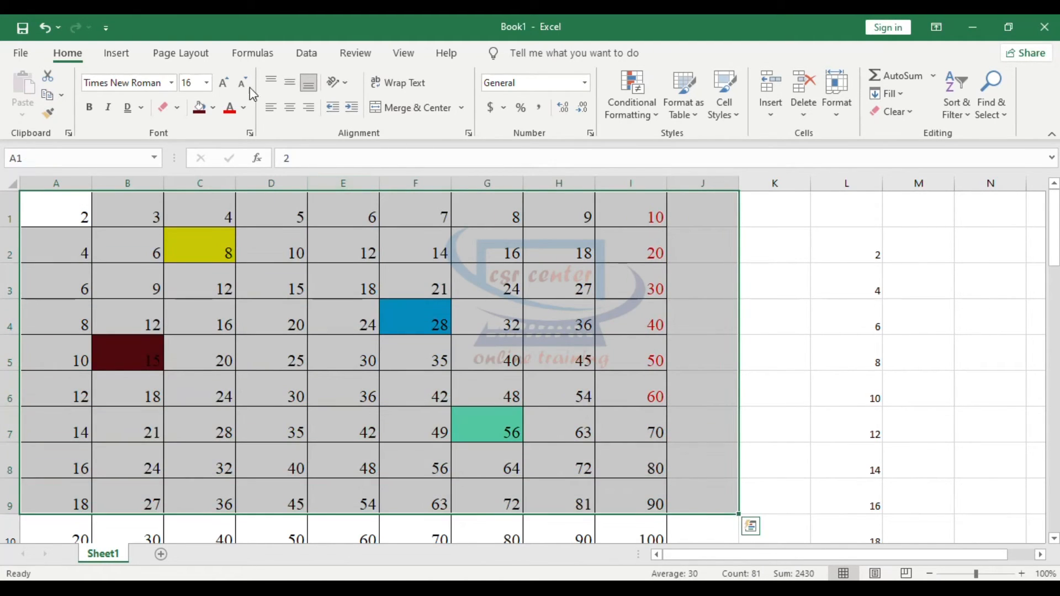
pyautogui.click(243, 106)
pyautogui.click(237, 130)
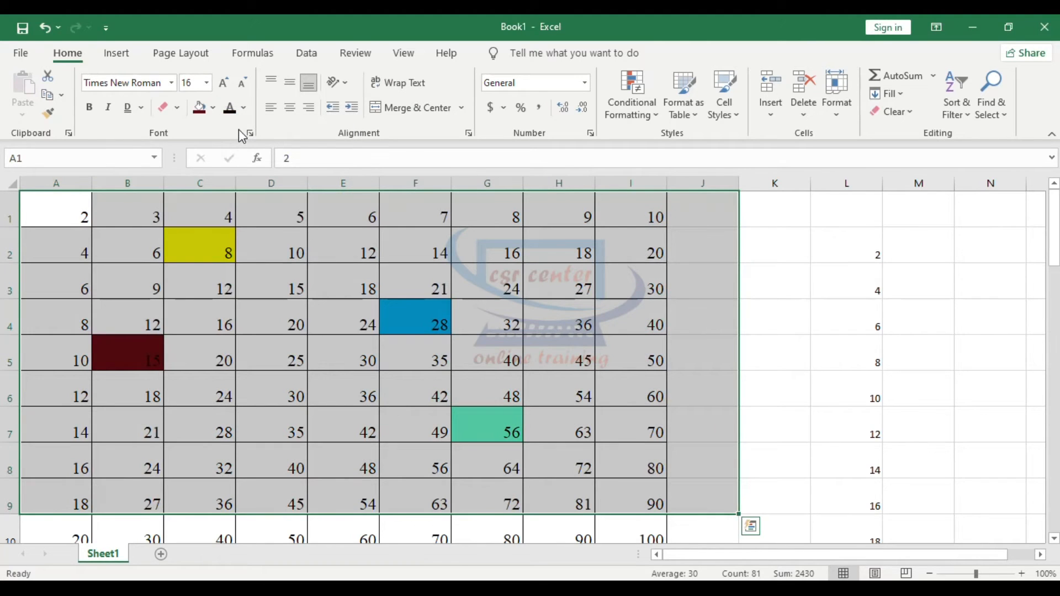
pyautogui.click(213, 108)
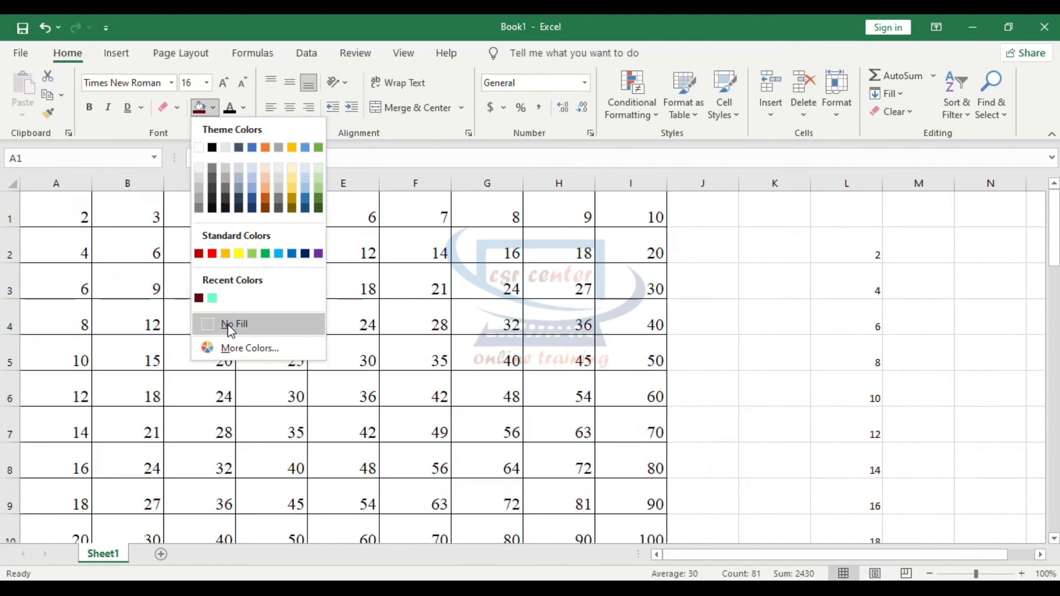
pyautogui.click(227, 323)
pyautogui.click(487, 282)
# Enlarge all cells of the sheet, making columns about two and a half times wider and rows about three times taller.
pyautogui.click(11, 183)
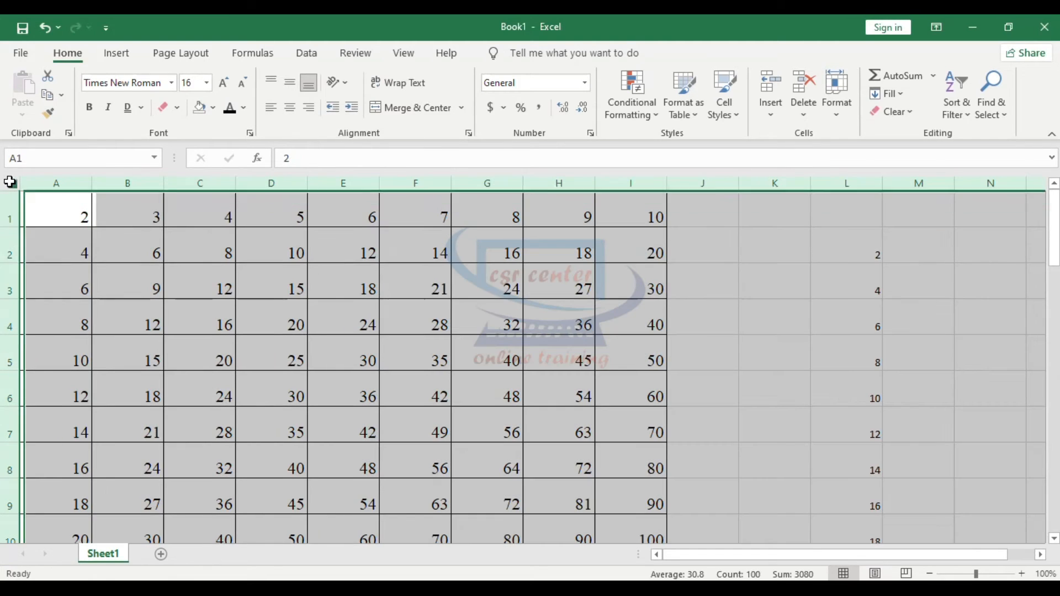
pyautogui.moveTo(94, 181); pyautogui.dragTo(202, 182)
pyautogui.moveTo(11, 224); pyautogui.dragTo(11, 300)
pyautogui.click(350, 260)
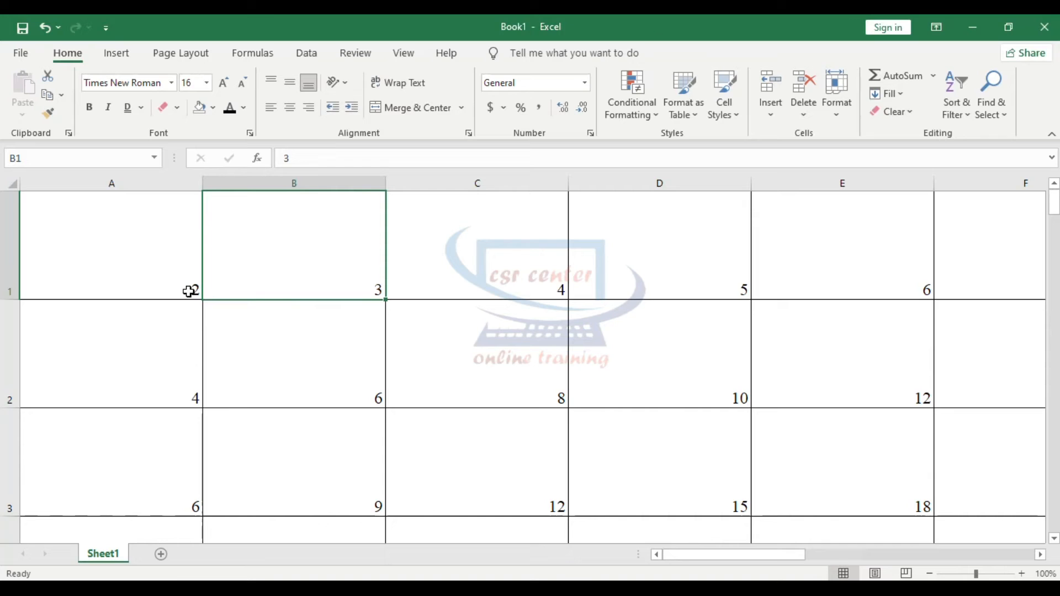
pyautogui.click(103, 235)
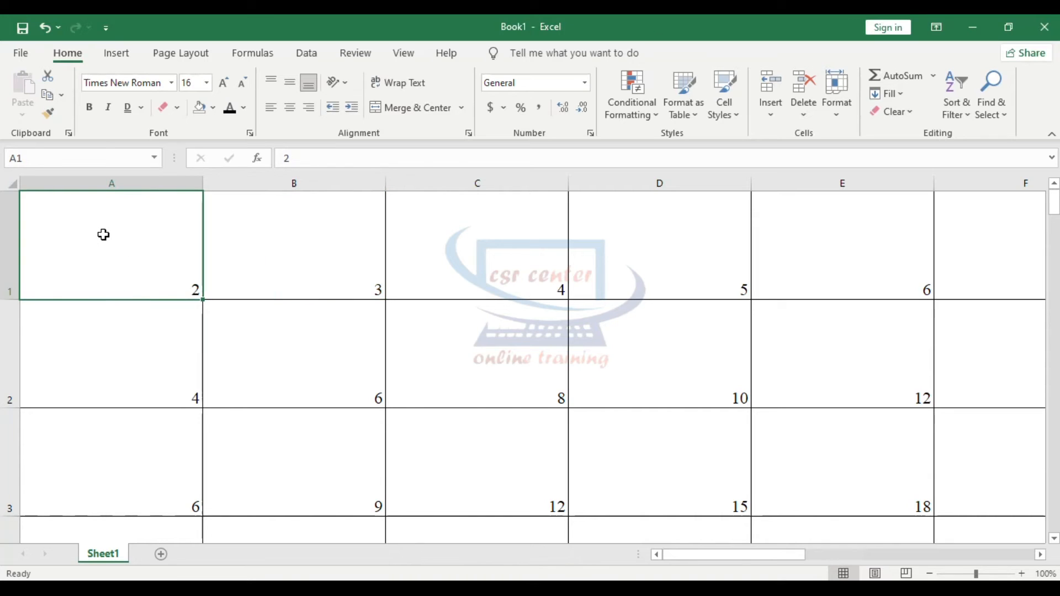
# Centre the contents of all cells in the sheet horizontally and vertically.
pyautogui.click(10, 183)
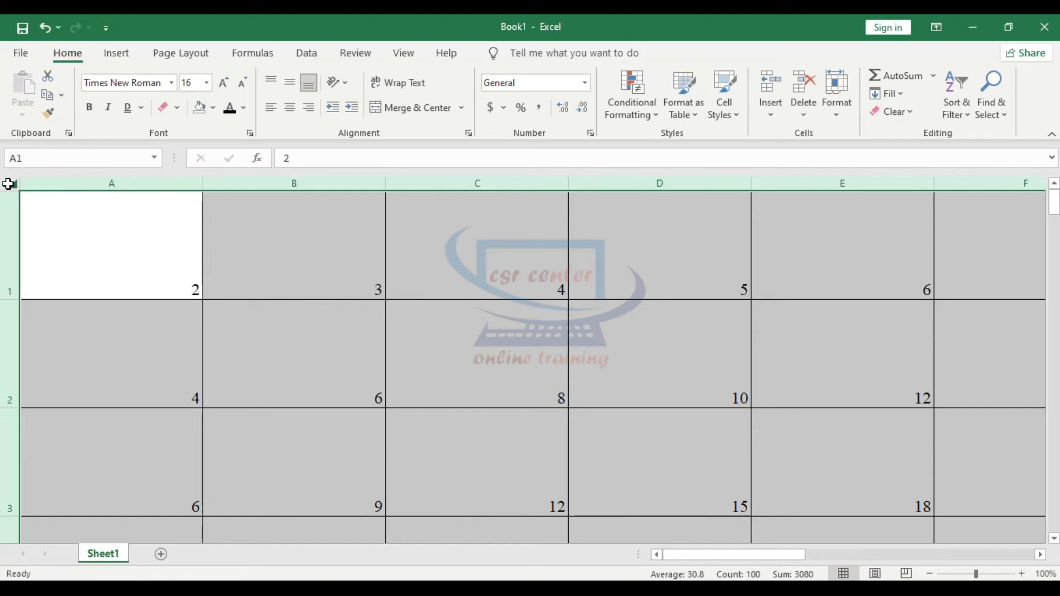
pyautogui.click(291, 107)
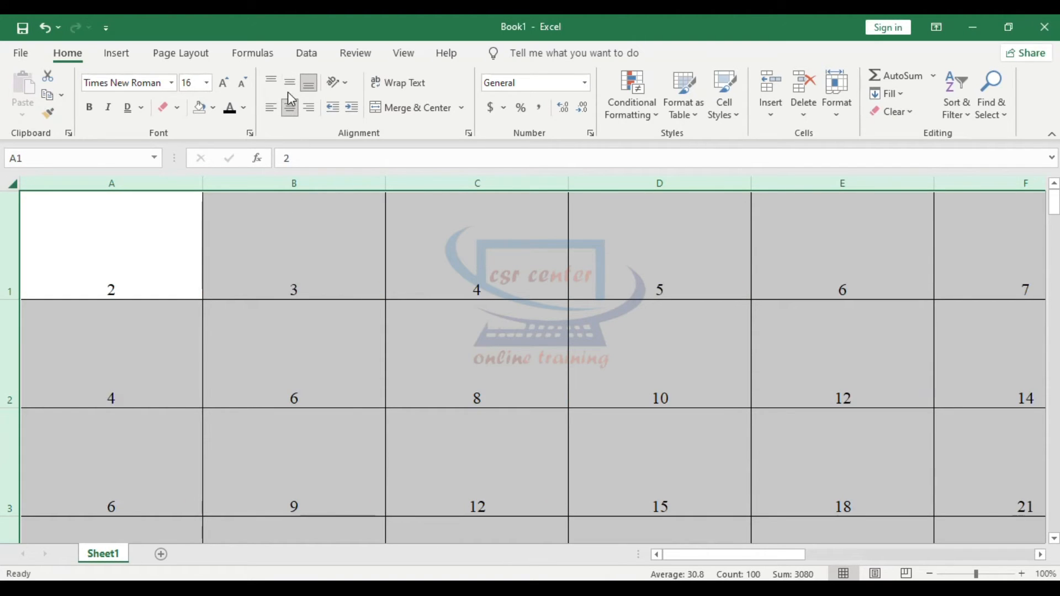
pyautogui.click(292, 88)
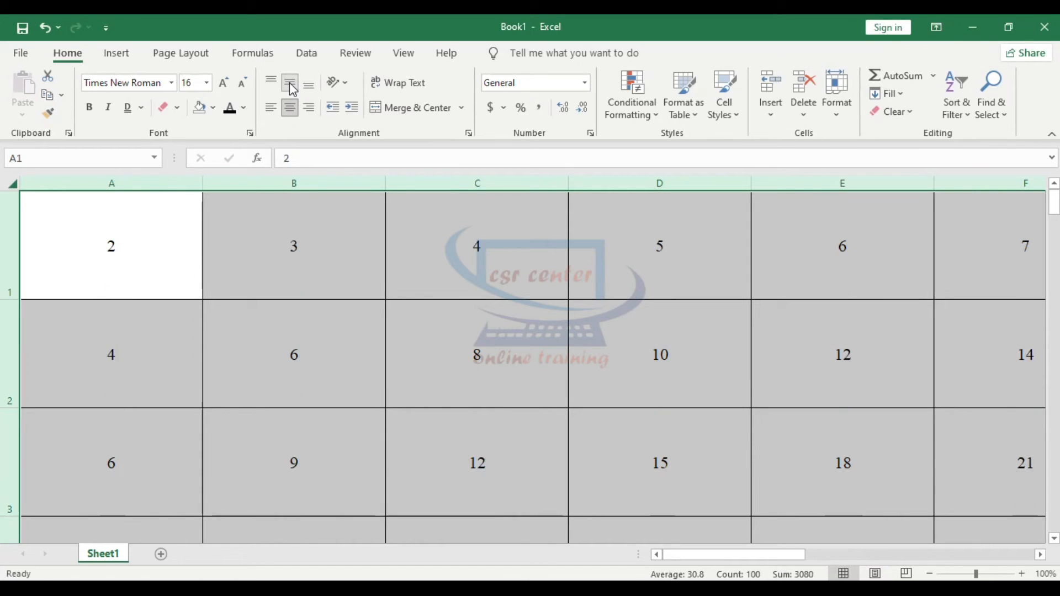
pyautogui.click(378, 260)
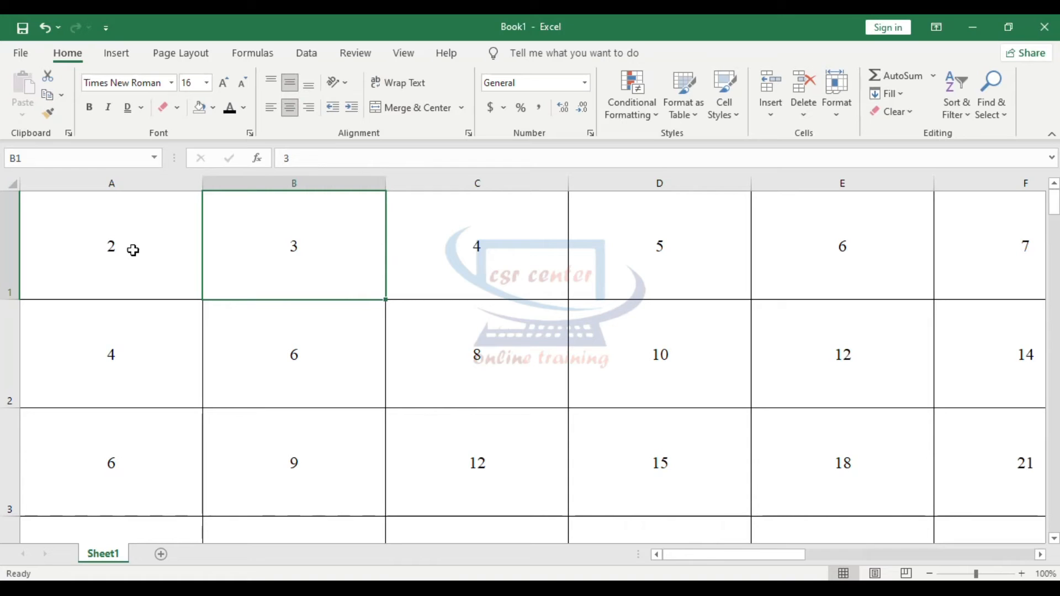
# Try right, bottom and left alignment on all cells, and return them to centred horizontal and middle vertical alignment.
pyautogui.click(12, 186)
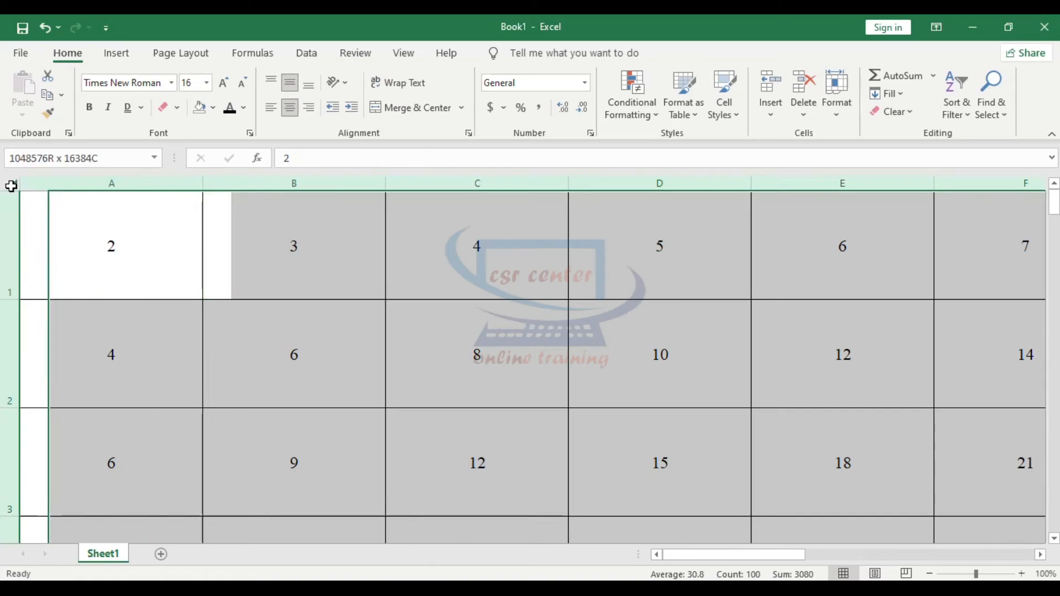
pyautogui.click(309, 107)
pyautogui.click(308, 86)
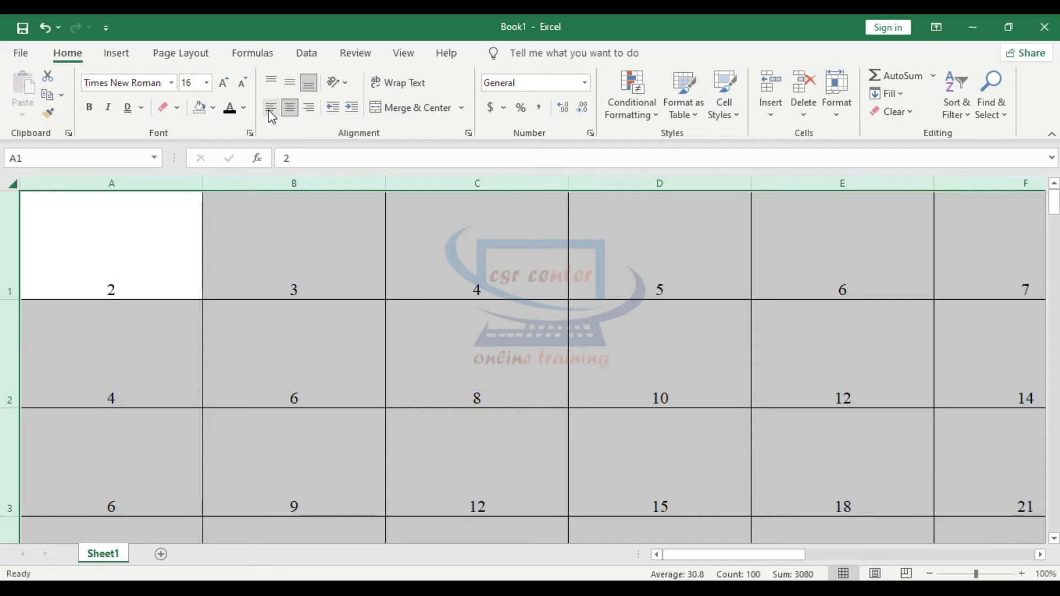
pyautogui.click(270, 108)
pyautogui.click(290, 108)
pyautogui.click(290, 82)
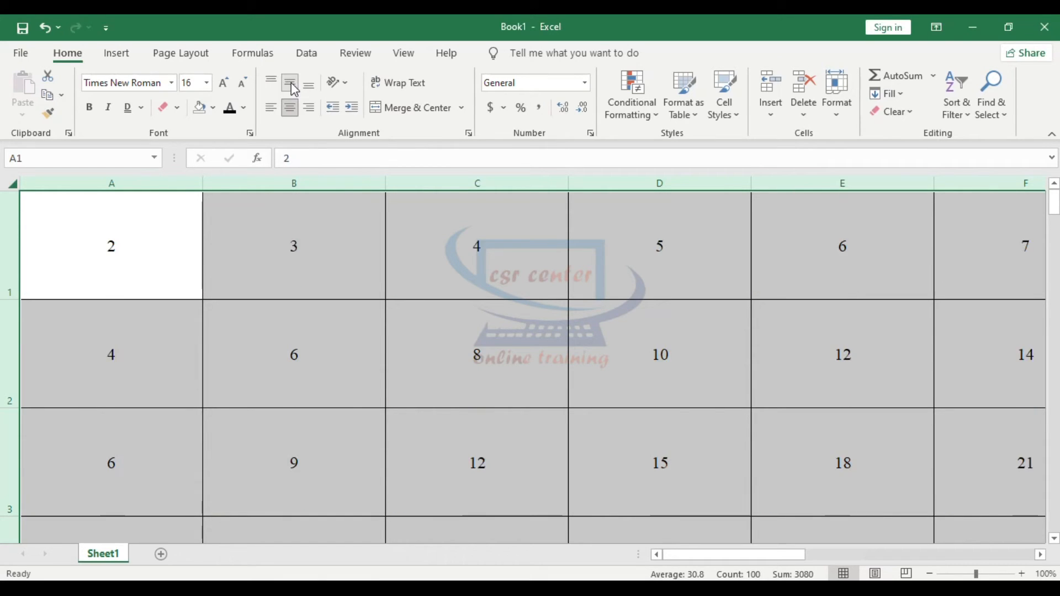
pyautogui.click(288, 263)
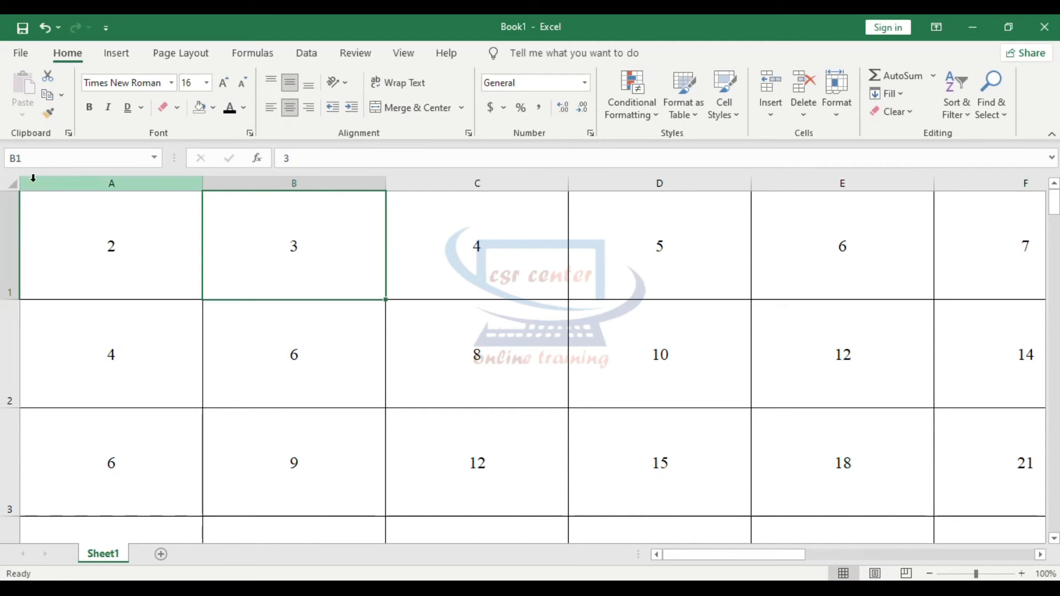
# Shrink all cells of the sheet, making columns about a third as wide and rows about a quarter as tall.
pyautogui.click(11, 184)
pyautogui.moveTo(202, 182); pyautogui.dragTo(103, 182)
pyautogui.moveTo(17, 300); pyautogui.dragTo(15, 231)
pyautogui.click(272, 296)
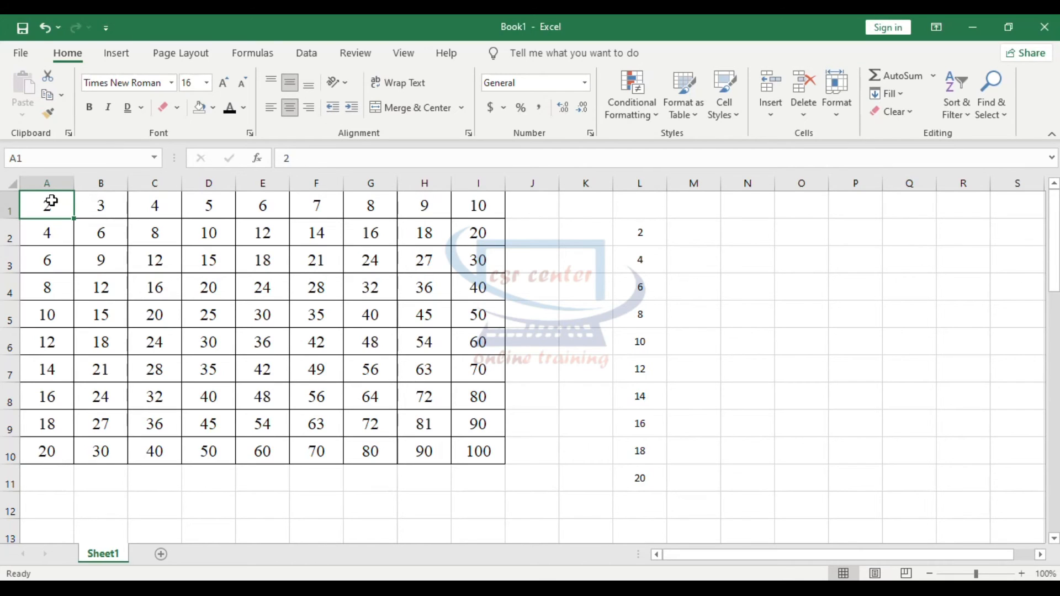
# Enter "csr center" in A13 below the table and make column A about six times wider.
pyautogui.scroll(-2, 149, 502)
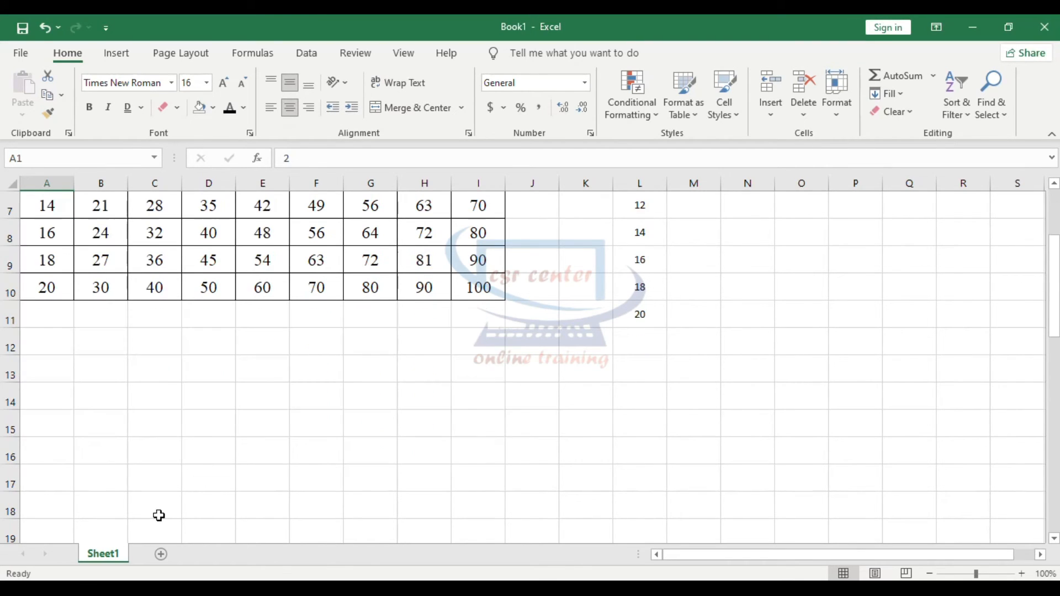
pyautogui.click(52, 377)
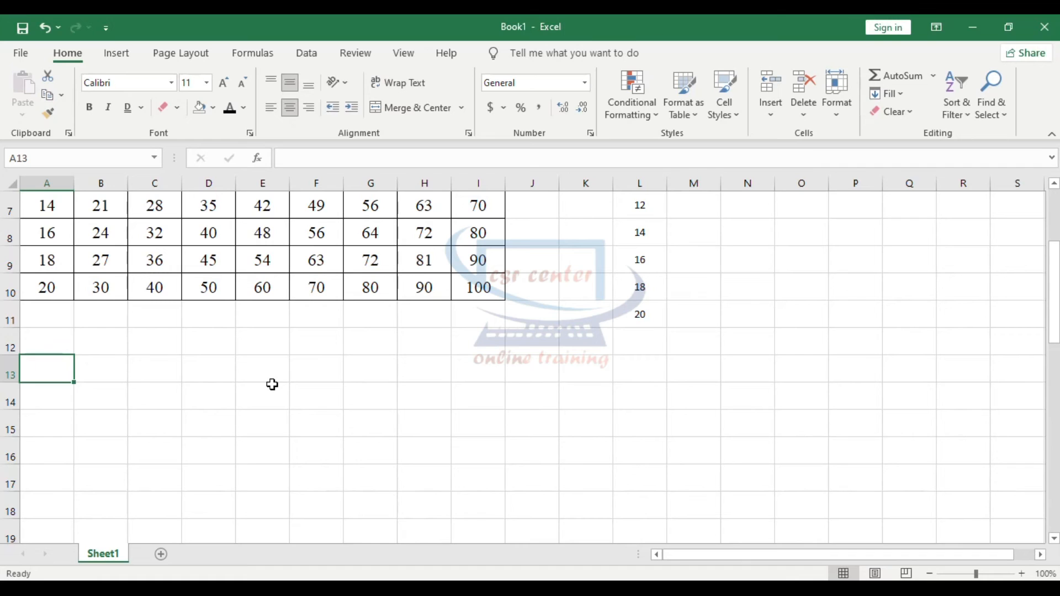
pyautogui.write('csr center')
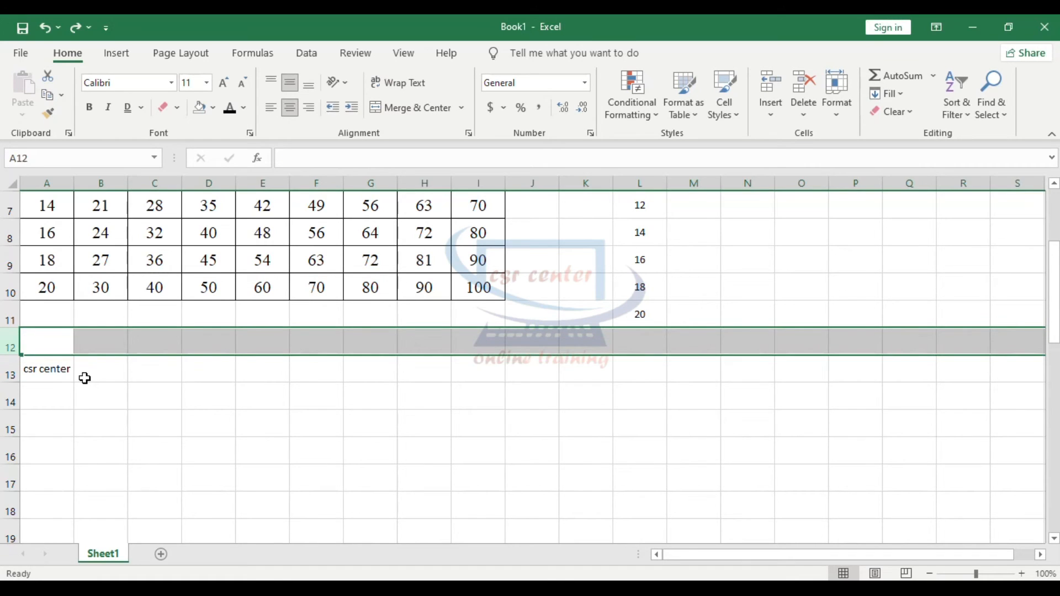
pyautogui.click(85, 377)
pyautogui.click(54, 367)
pyautogui.moveTo(73, 183); pyautogui.dragTo(352, 166)
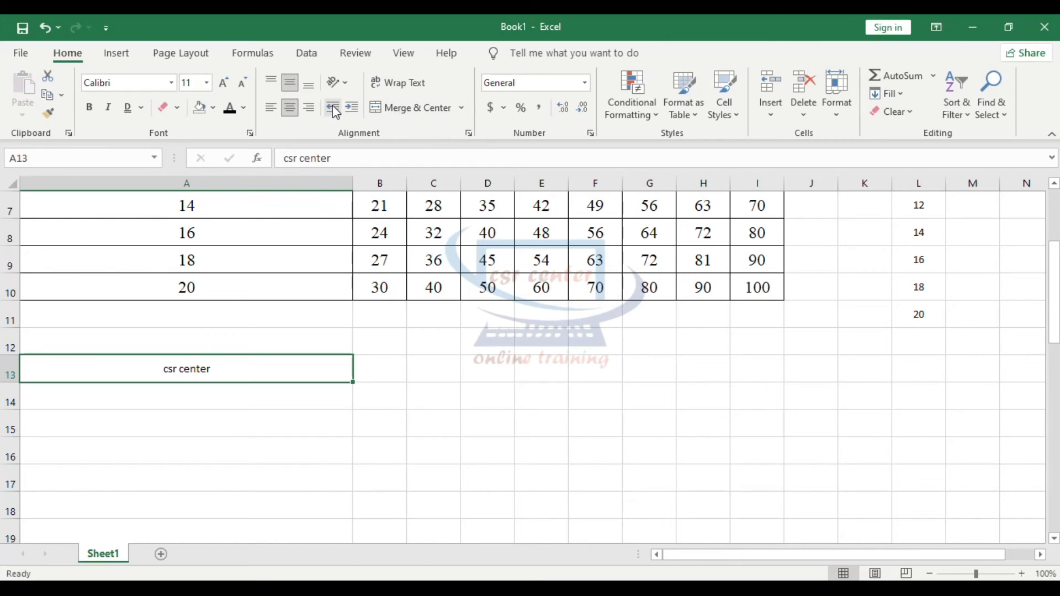
# Increase the indent of the text in A13 by several levels.
pyautogui.click(350, 109)
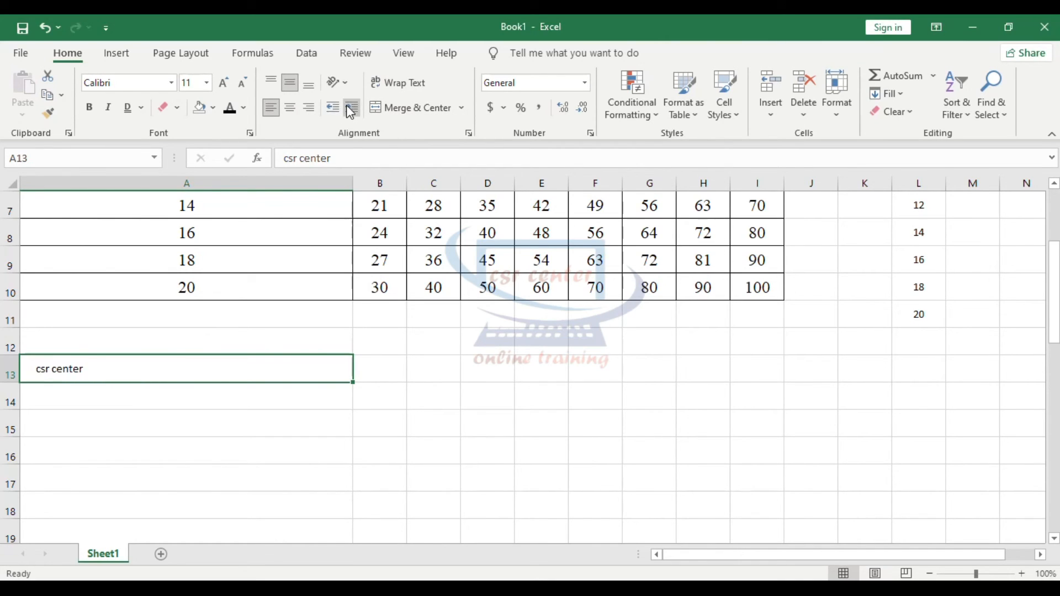
pyautogui.click(346, 105)
pyautogui.click(347, 105)
pyautogui.click(346, 105)
pyautogui.click(346, 105)
pyautogui.click(347, 105)
pyautogui.click(346, 105)
# Decrease the indent of the text in A13 until it sits near the cell's left edge.
pyautogui.click(330, 108)
pyautogui.click(330, 109)
pyautogui.click(330, 109)
pyautogui.click(329, 108)
pyautogui.click(330, 109)
pyautogui.click(329, 109)
# Add a new worksheet to the workbook.
pyautogui.scroll(2, 356, 276)
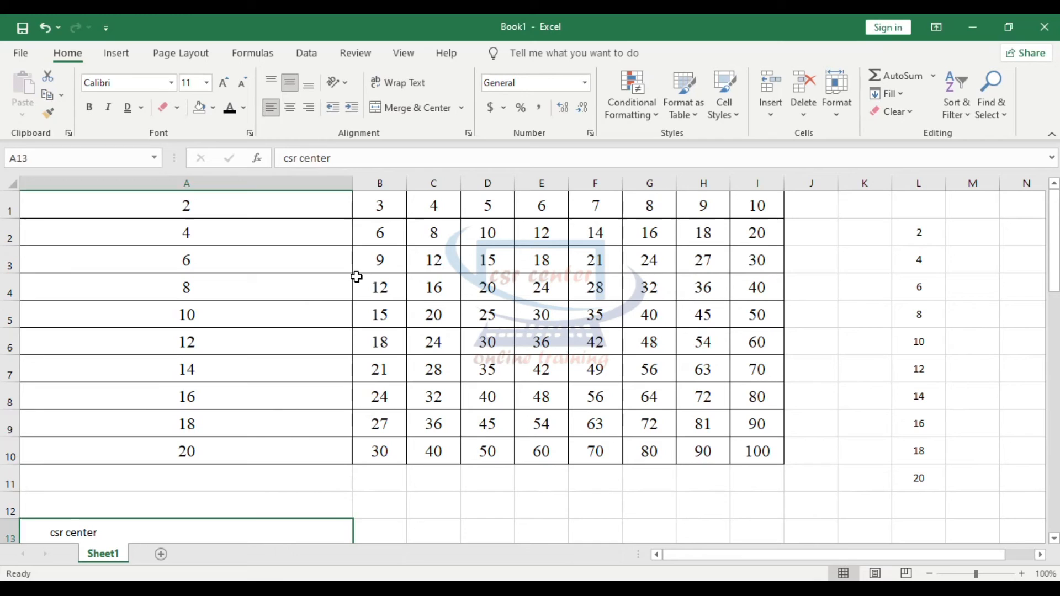
pyautogui.click(427, 415)
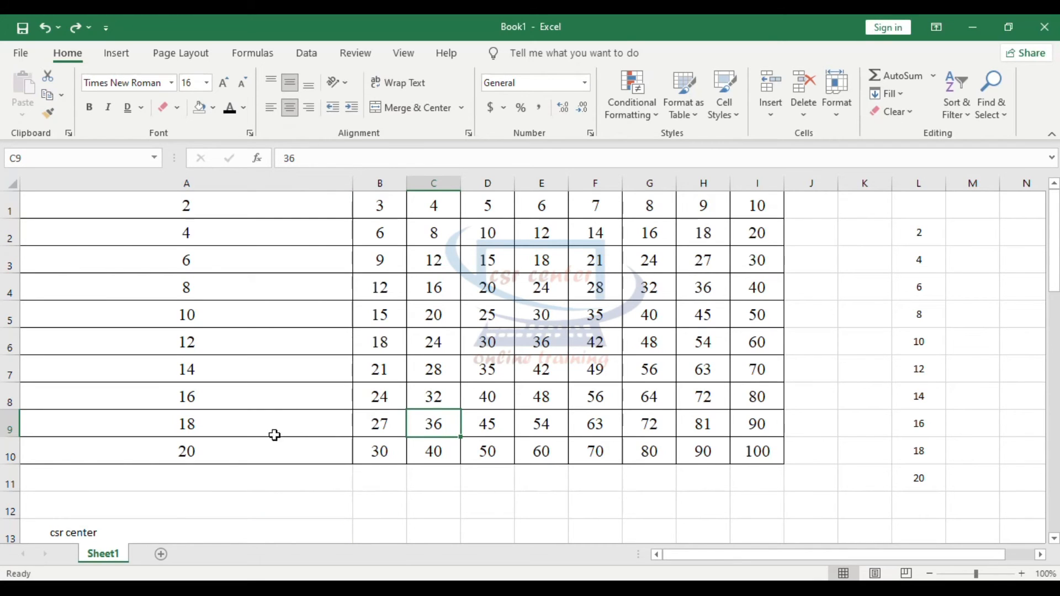
pyautogui.click(162, 555)
# Enter Sunday in B2 and Monday in B3, and extend the weekday series down to B16.
pyautogui.click(106, 219)
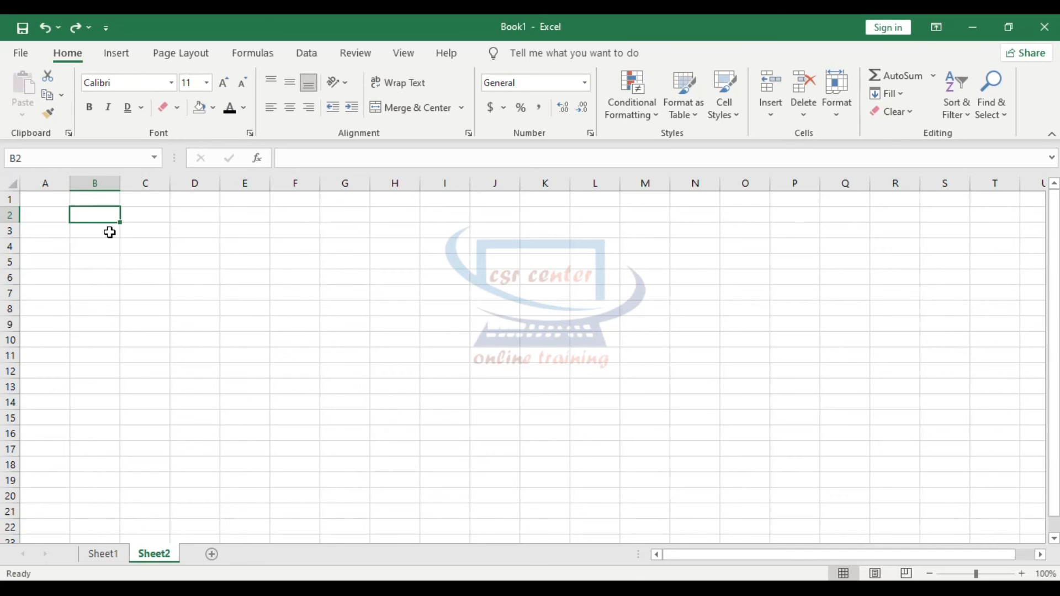
pyautogui.write('s')
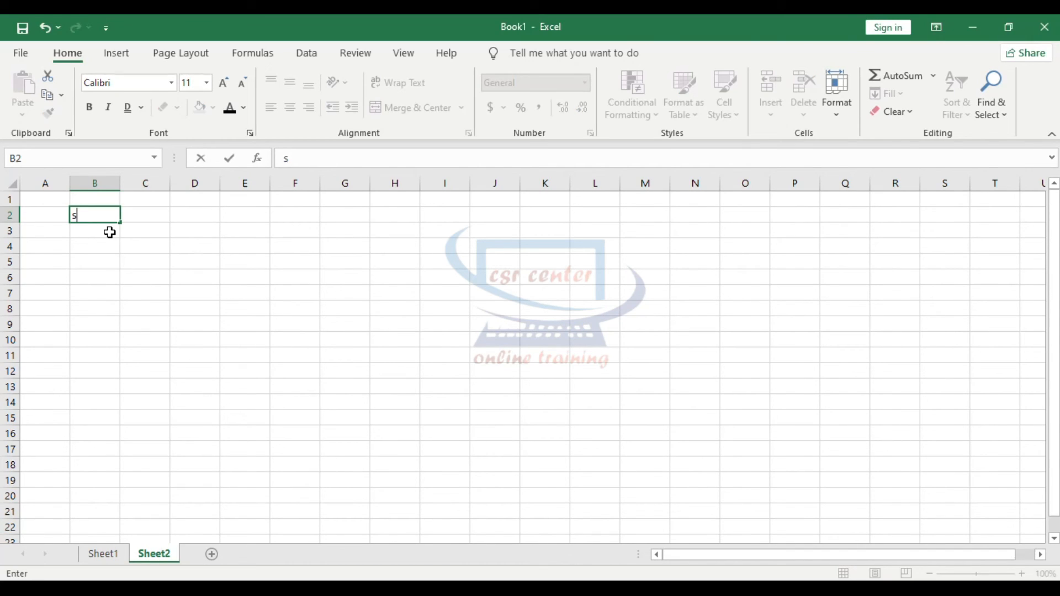
pyautogui.write('unday')
pyautogui.press('Return')
pyautogui.write('monda')
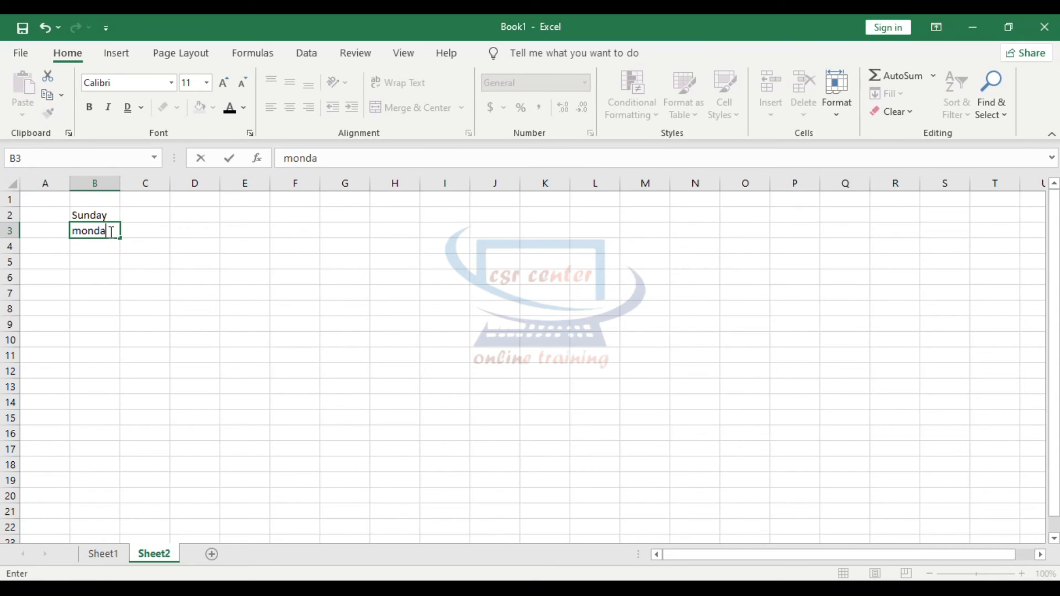
pyautogui.write('y')
pyautogui.press('Return')
pyautogui.moveTo(101, 217); pyautogui.dragTo(115, 436)
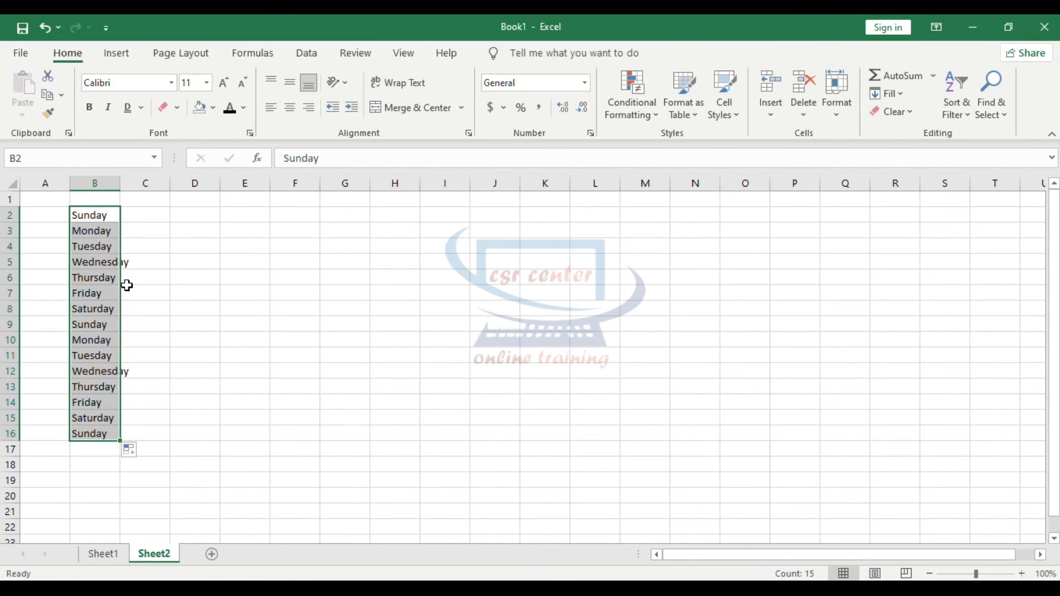
# Copy the weekday list in B2:B16 into columns C through G, starting at row 2.
pyautogui.hotkey('ctrl', 'c')
pyautogui.click(144, 215)
pyautogui.hotkey('ctrl', 'v')
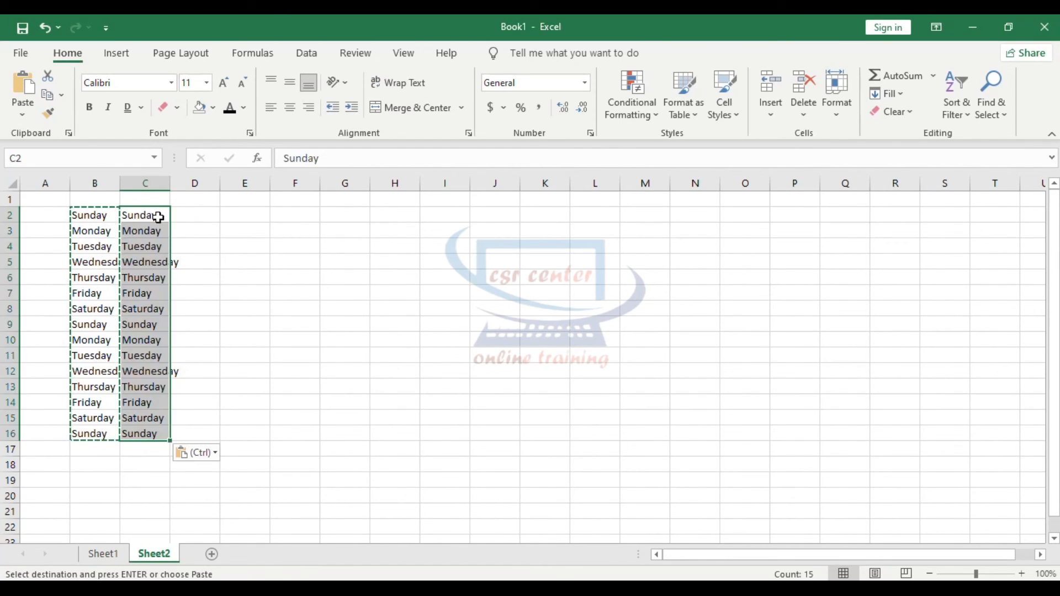
pyautogui.click(194, 214)
pyautogui.hotkey('ctrl', 'v')
pyautogui.click(237, 214)
pyautogui.hotkey('ctrl', 'v')
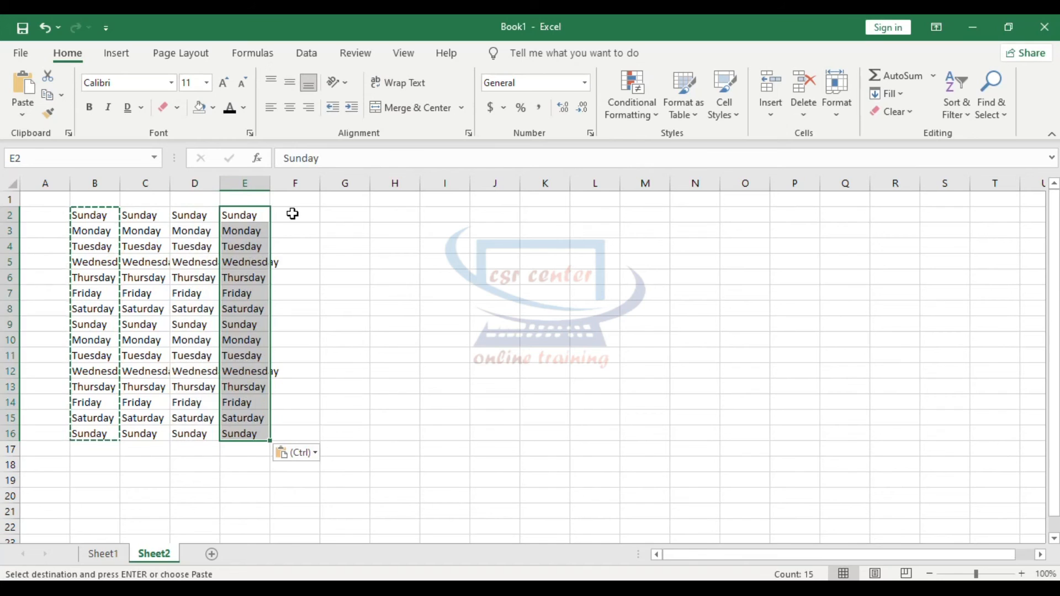
pyautogui.click(292, 214)
pyautogui.hotkey('ctrl', 'v')
pyautogui.click(346, 215)
pyautogui.hotkey('ctrl', 'v')
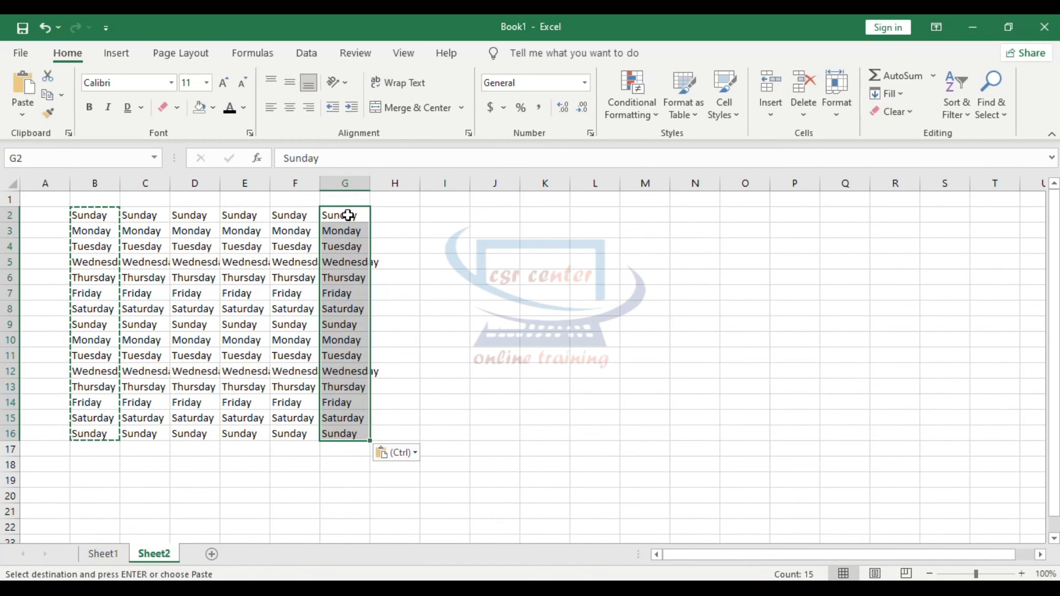
pyautogui.click(351, 354)
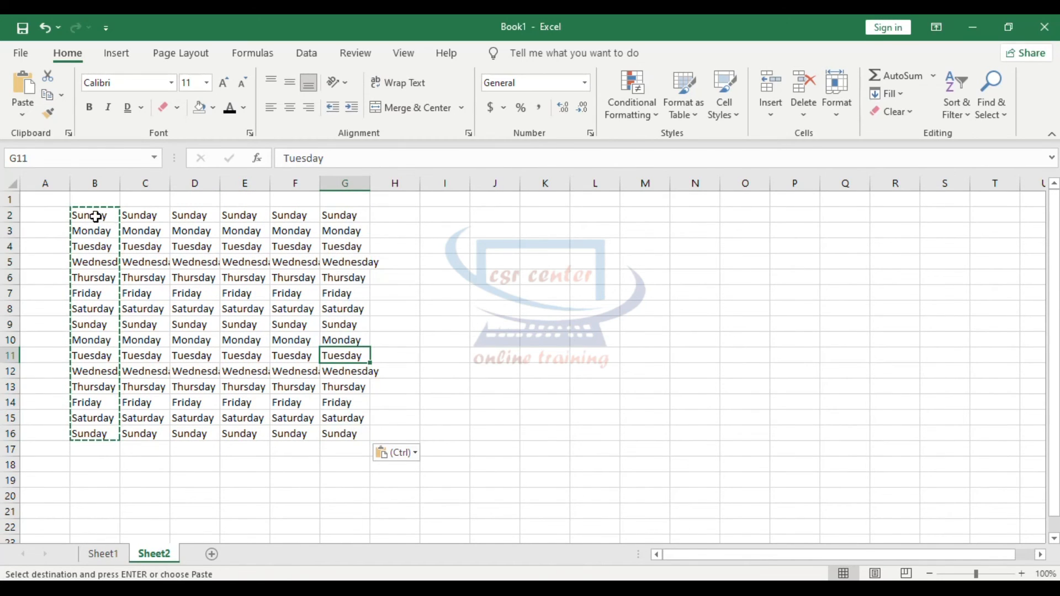
# Enlarge all cells of the sheet, making columns about three times wider and rows nearly six times taller.
pyautogui.click(12, 183)
pyautogui.moveTo(120, 183); pyautogui.dragTo(216, 182)
pyautogui.moveTo(16, 238); pyautogui.dragTo(13, 318)
pyautogui.doubleClick(270, 335)
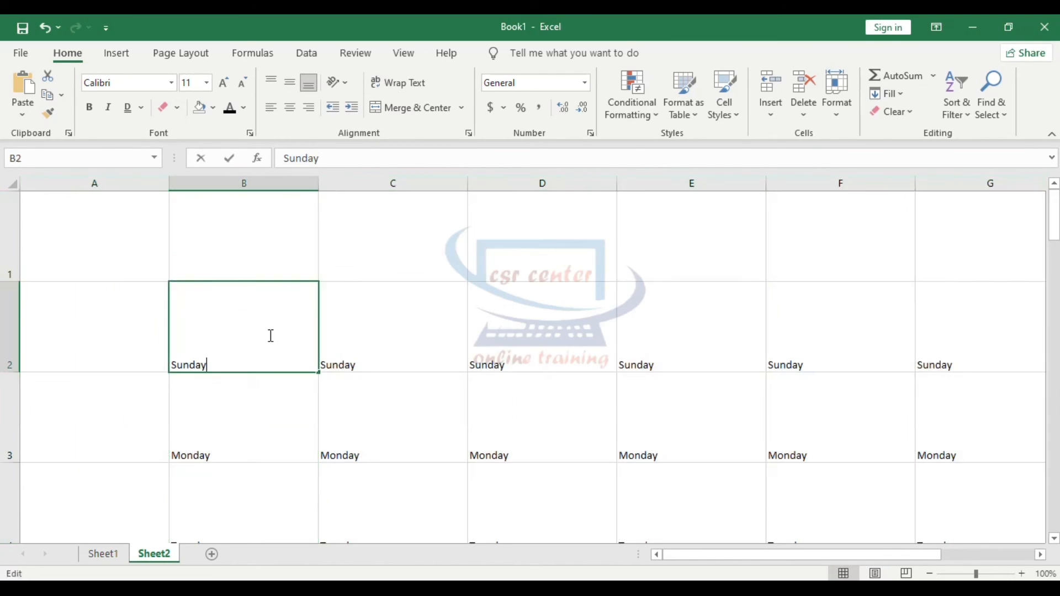
pyautogui.scroll(-3, 469, 415)
pyautogui.click(414, 386)
pyautogui.scroll(1, 271, 392)
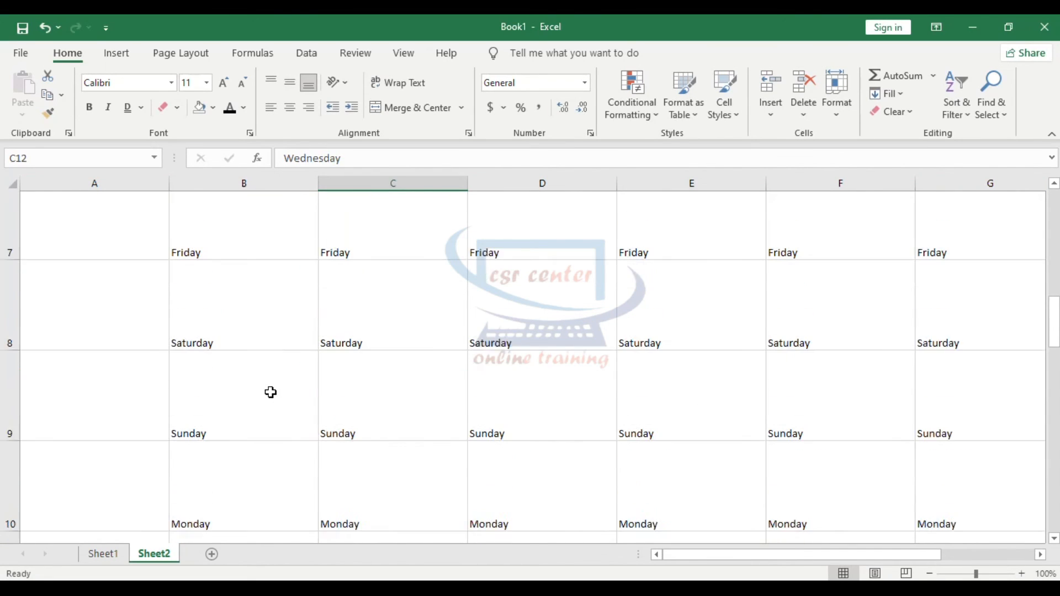
# Centre the text of B7 horizontally and vertically.
pyautogui.click(242, 242)
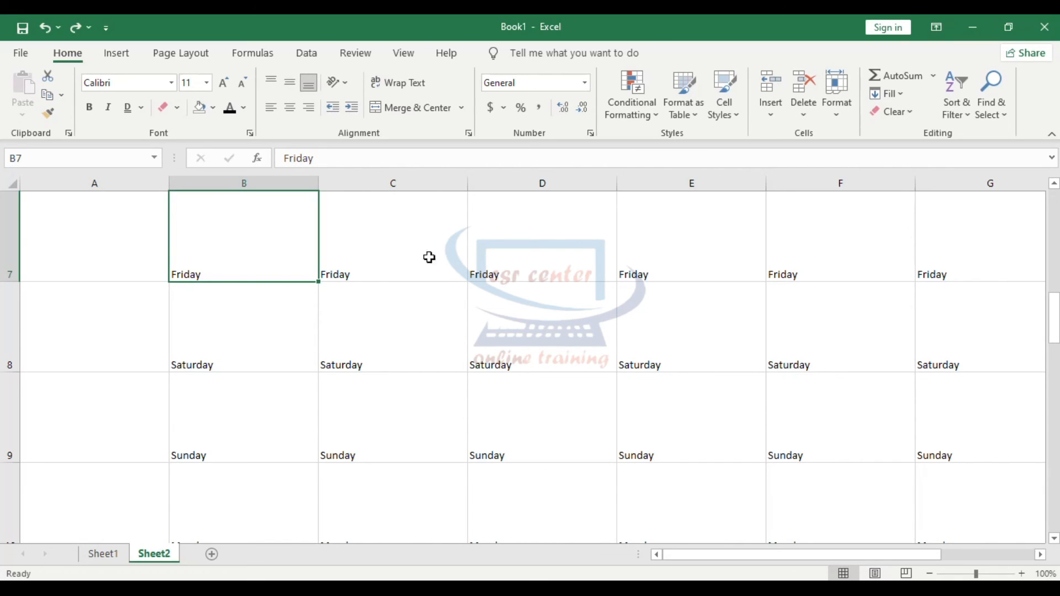
pyautogui.click(289, 107)
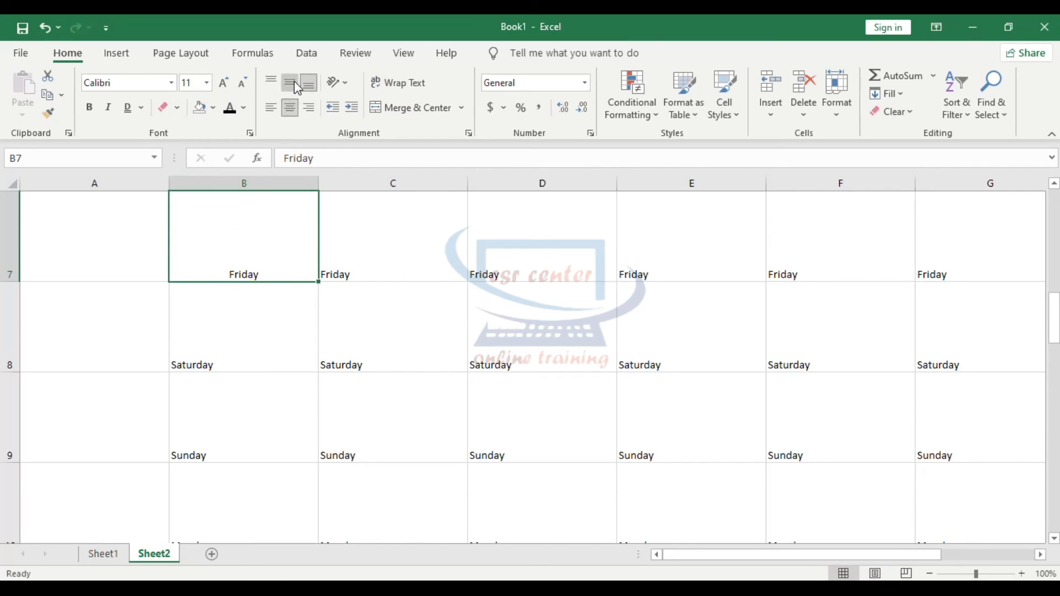
pyautogui.click(292, 83)
# Angle the text in B7 counterclockwise and enlarge its font size to 24.
pyautogui.click(343, 84)
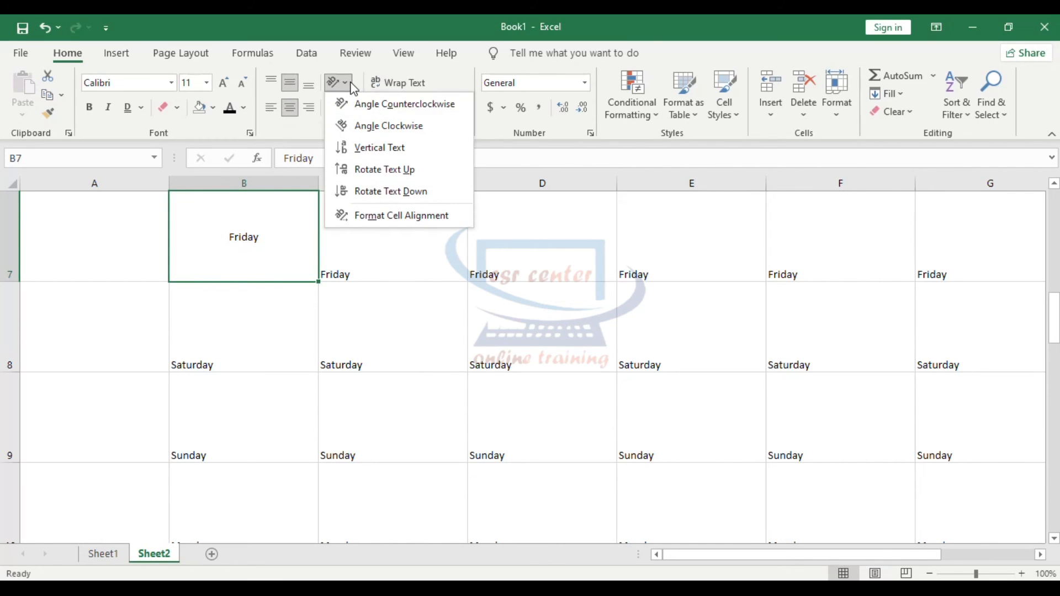
pyautogui.click(385, 103)
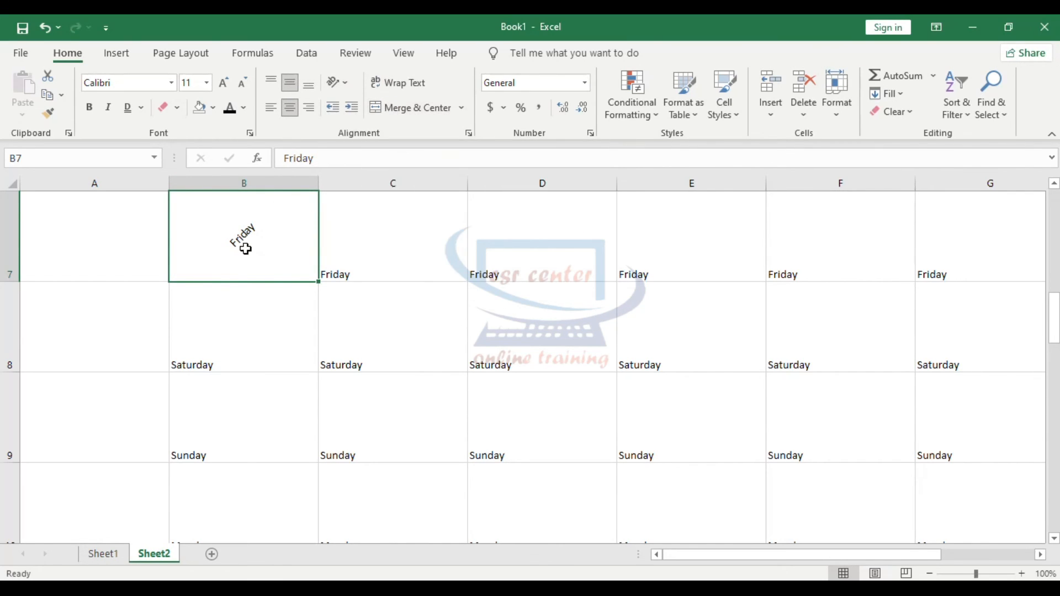
pyautogui.click(223, 84)
pyautogui.click(223, 84)
pyautogui.click(223, 84)
pyautogui.click(223, 84)
pyautogui.click(223, 84)
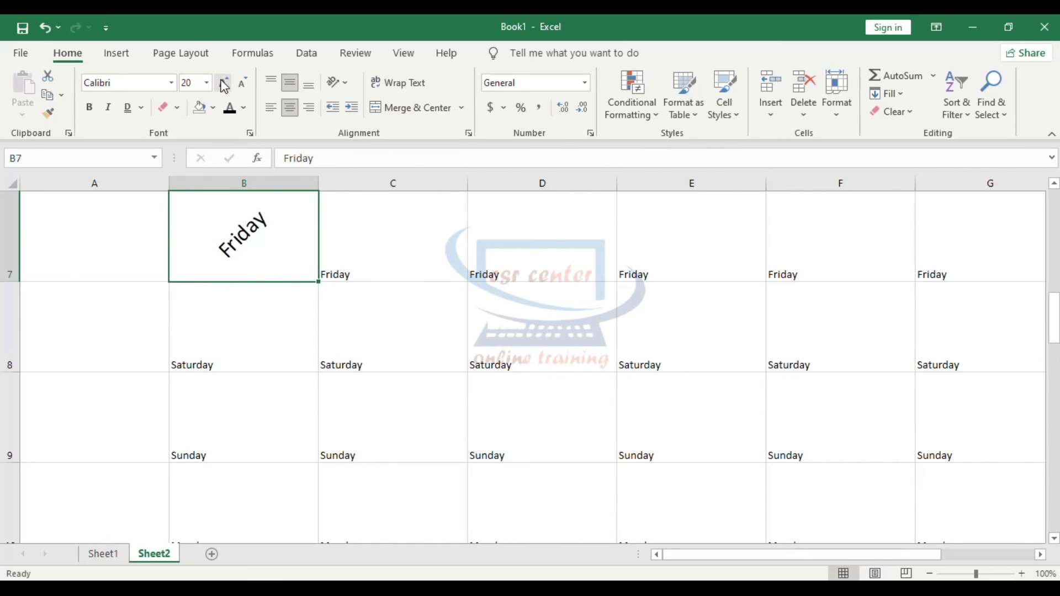
pyautogui.click(223, 83)
pyautogui.scroll(-3, 321, 280)
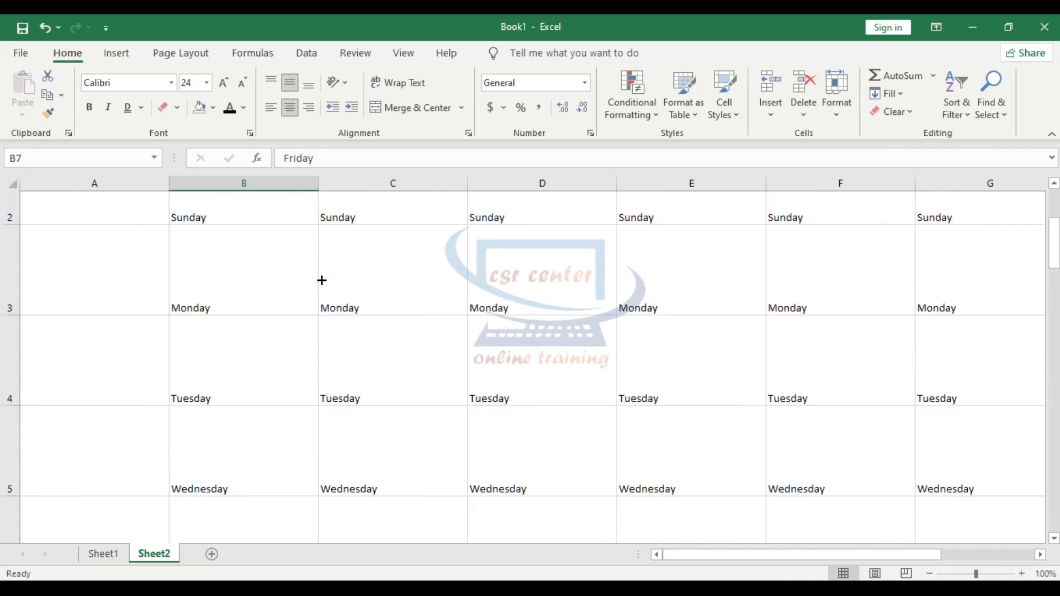
pyautogui.scroll(3, 322, 280)
# Set the orientation of B7's text to Angle Clockwise, and then to Vertical Text.
pyautogui.click(348, 82)
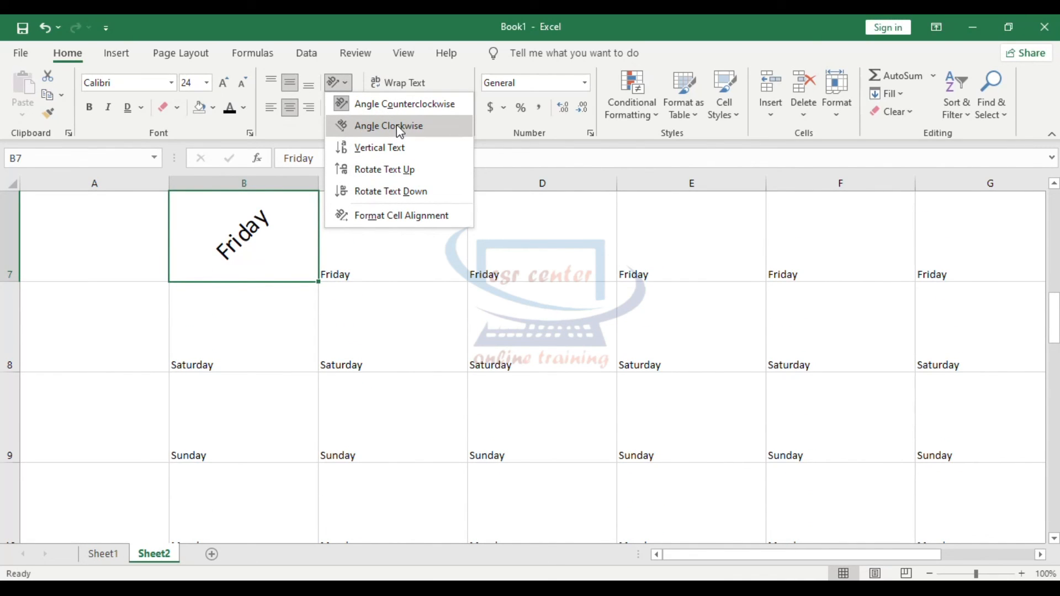
pyautogui.click(397, 124)
pyautogui.click(349, 86)
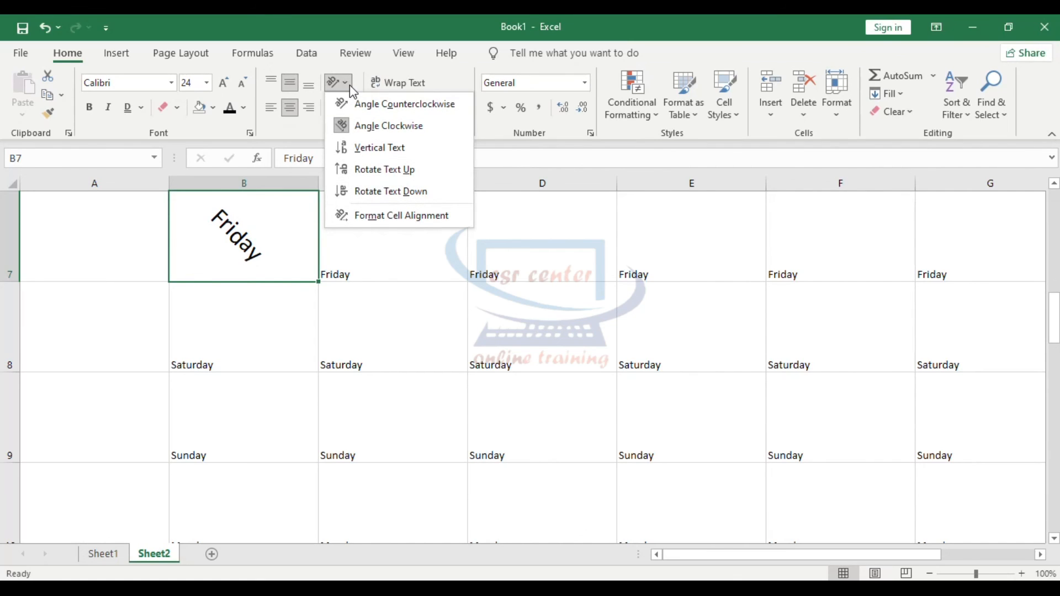
pyautogui.click(373, 146)
# Make row 7 nearly three times taller and column B about 1.7 times wider.
pyautogui.click(348, 85)
pyautogui.click(349, 86)
pyautogui.moveTo(17, 280); pyautogui.dragTo(17, 443)
pyautogui.moveTo(318, 183); pyautogui.dragTo(425, 183)
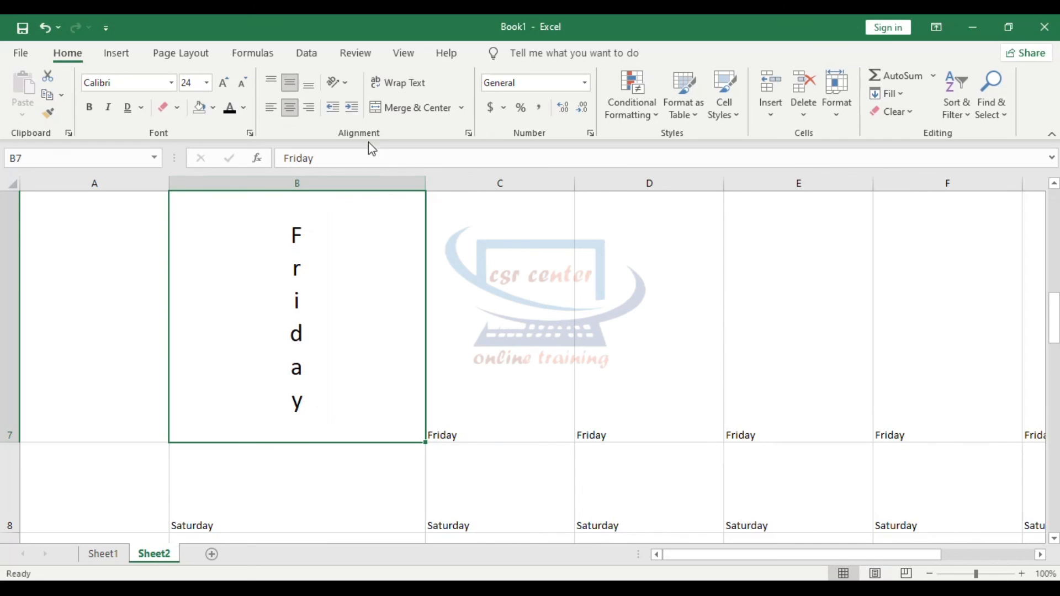
# Set the orientation of B7's text to Rotate Text Up, and finally to Rotate Text Down.
pyautogui.click(348, 83)
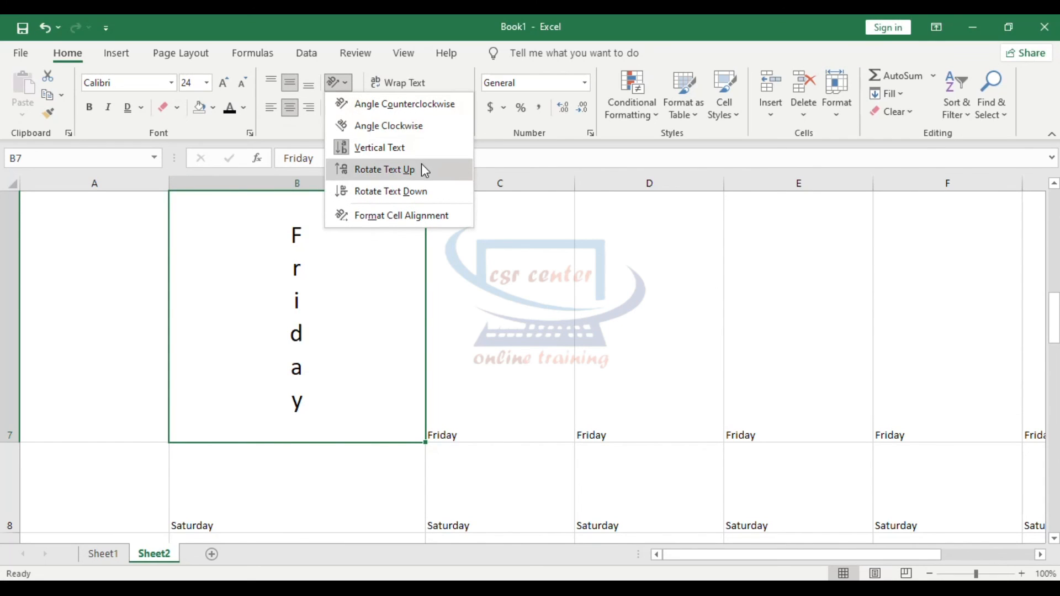
pyautogui.click(385, 169)
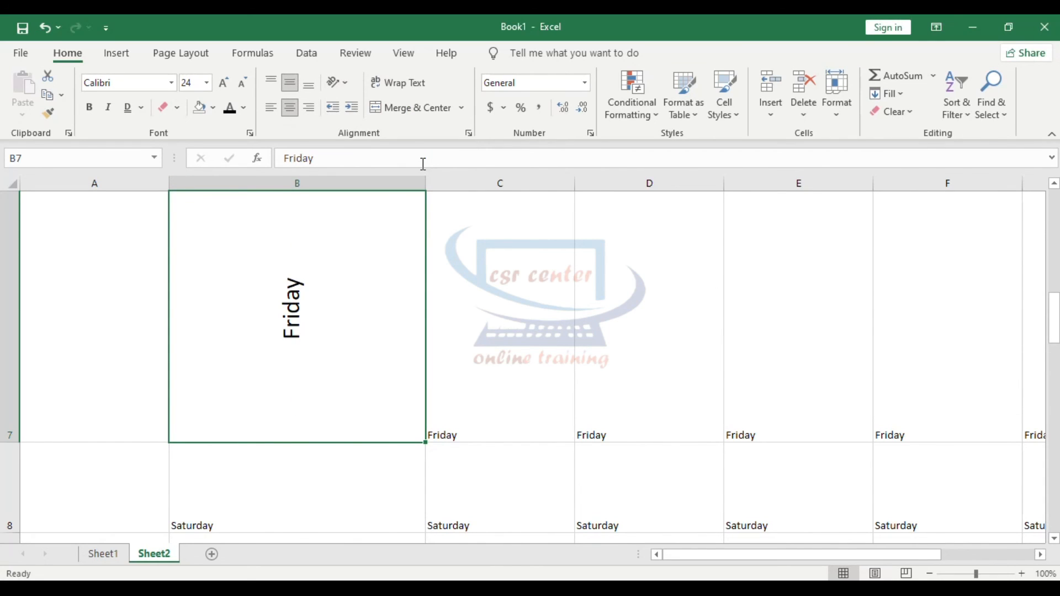
pyautogui.click(337, 83)
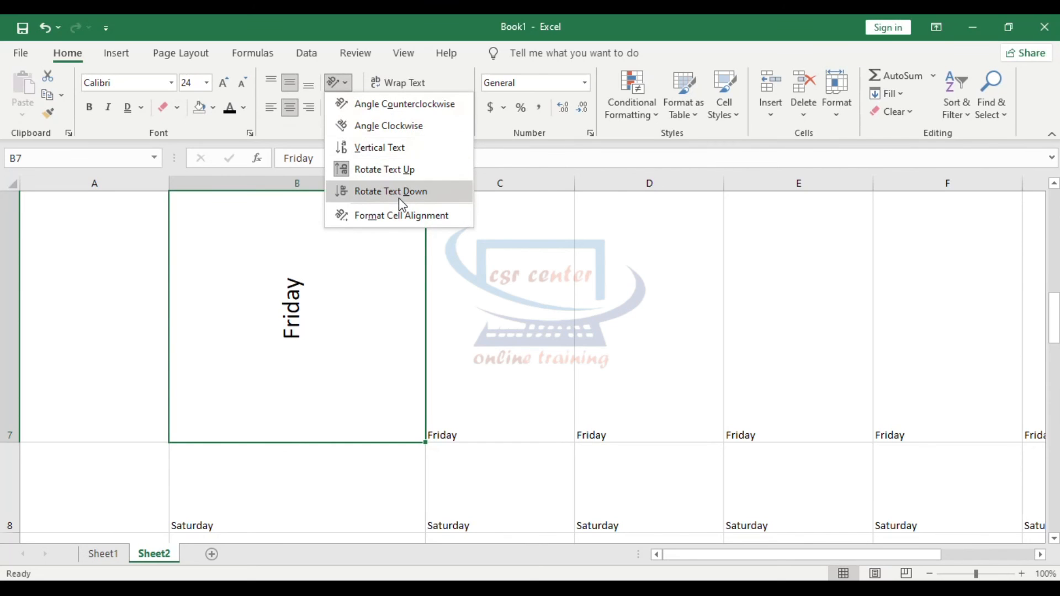
pyautogui.click(412, 193)
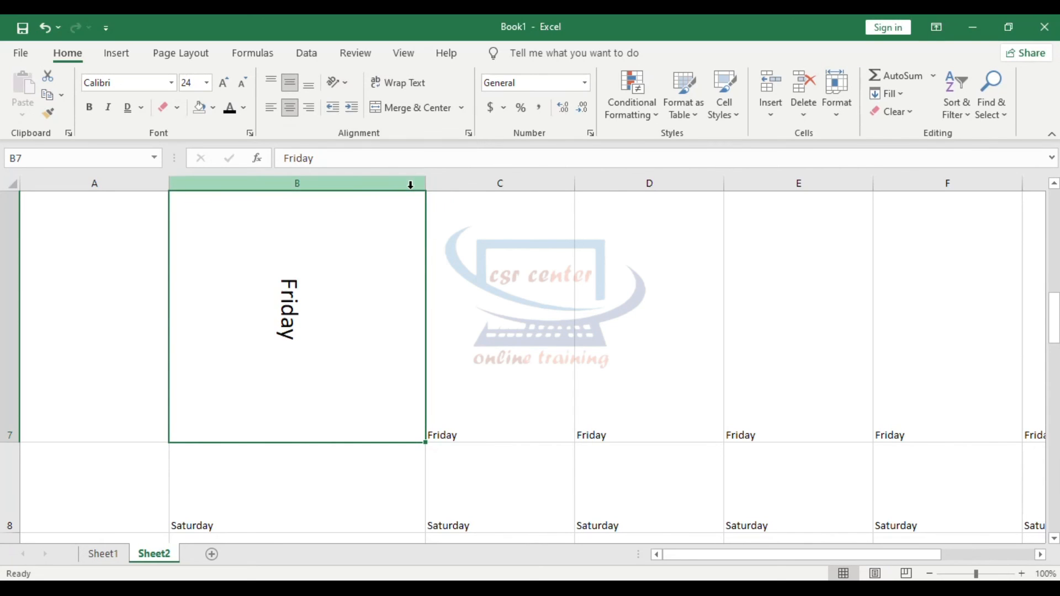
# Rotate B7's text to a custom upward angle of 61 degrees through the cell alignment settings.
pyautogui.click(348, 84)
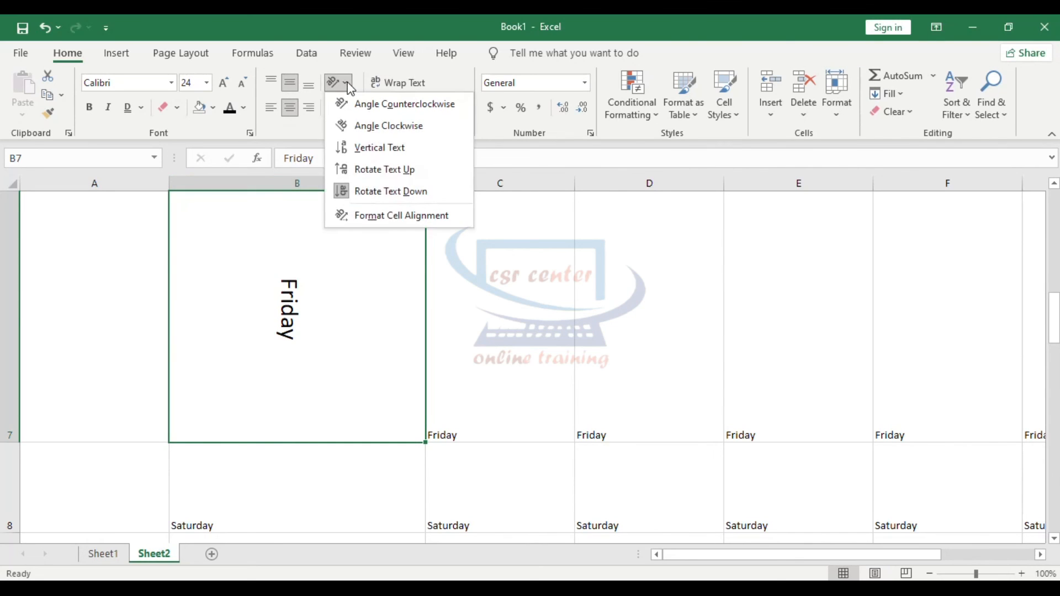
pyautogui.click(420, 215)
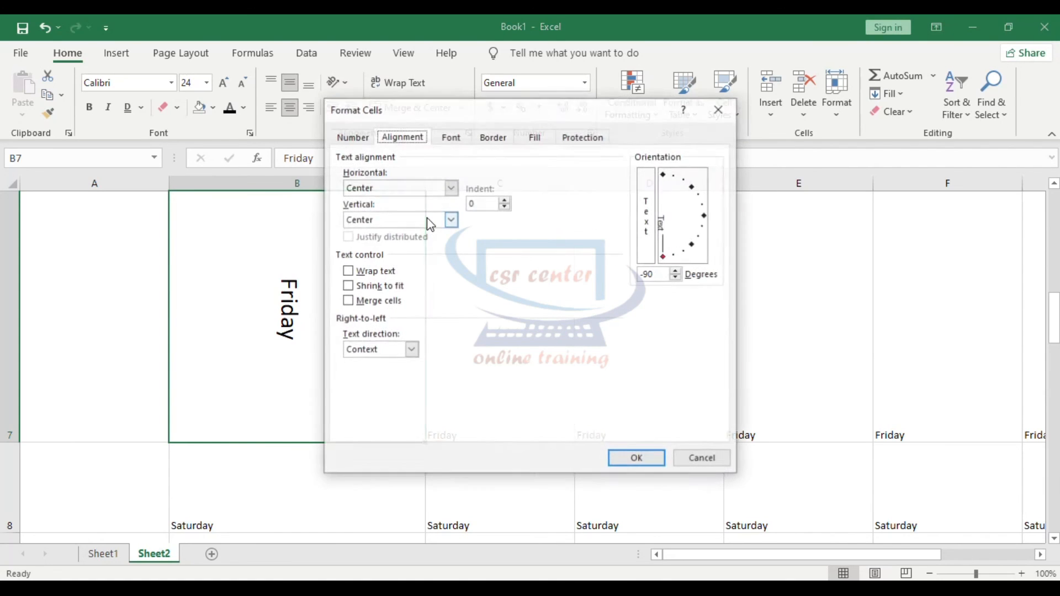
pyautogui.moveTo(524, 110); pyautogui.dragTo(562, 109)
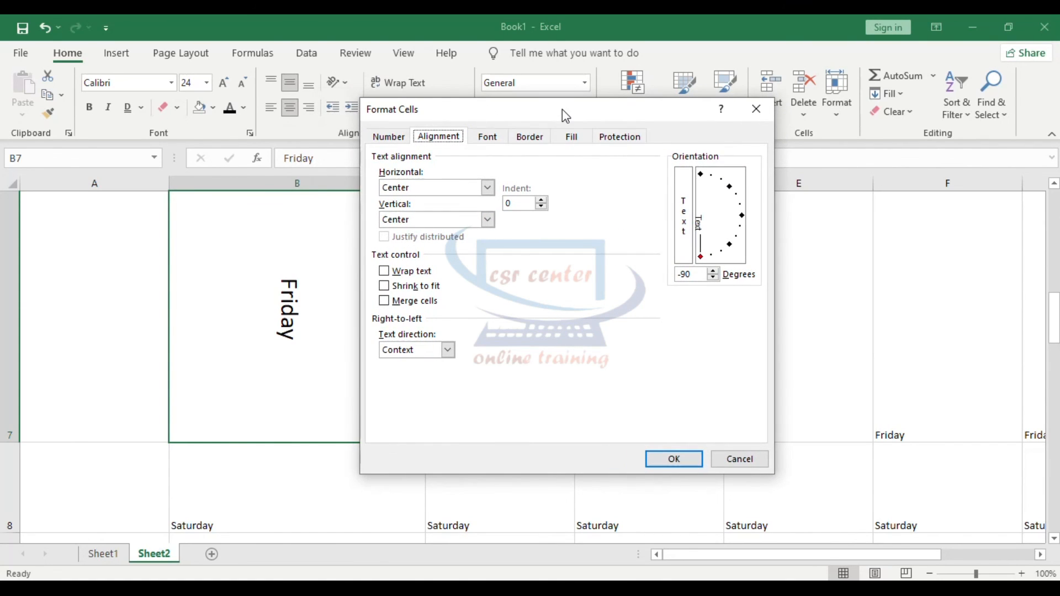
pyautogui.moveTo(703, 257); pyautogui.dragTo(738, 227)
pyautogui.moveTo(731, 198); pyautogui.dragTo(721, 182)
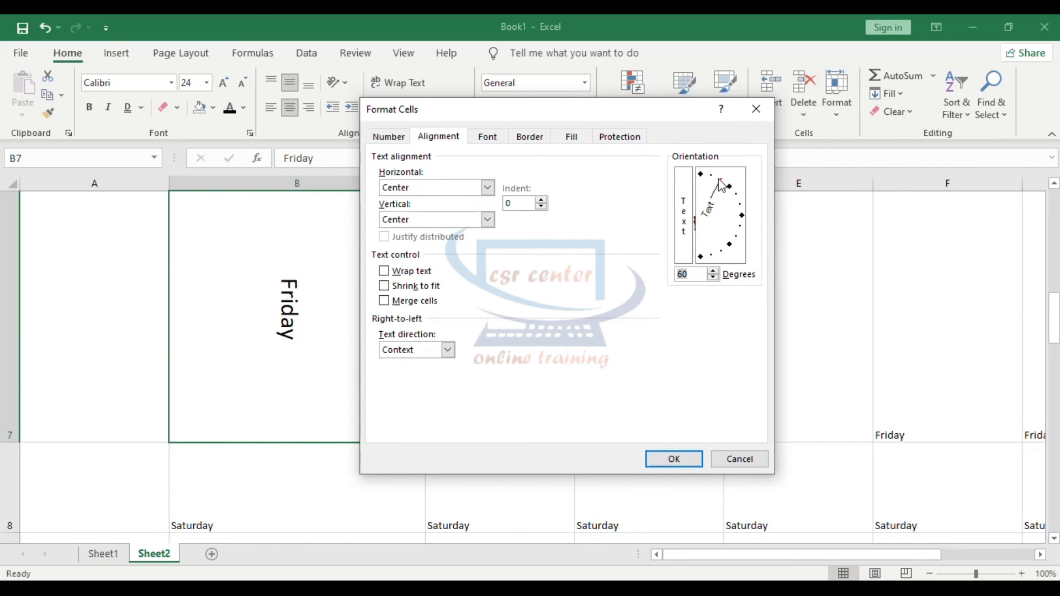
pyautogui.moveTo(721, 184)
pyautogui.mouseDown()
pyautogui.moveTo(734, 216)
pyautogui.moveTo(721, 190)
pyautogui.mouseUp()
pyautogui.click(672, 459)
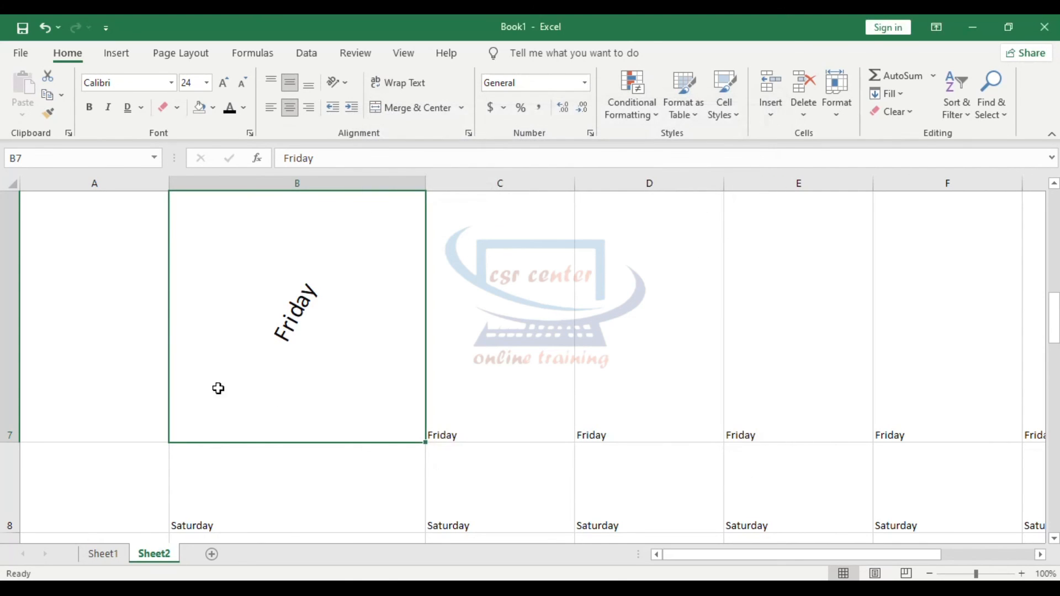
# Set B7's text orientation to a custom downward angle of -57 degrees in the cell alignment settings.
pyautogui.click(346, 82)
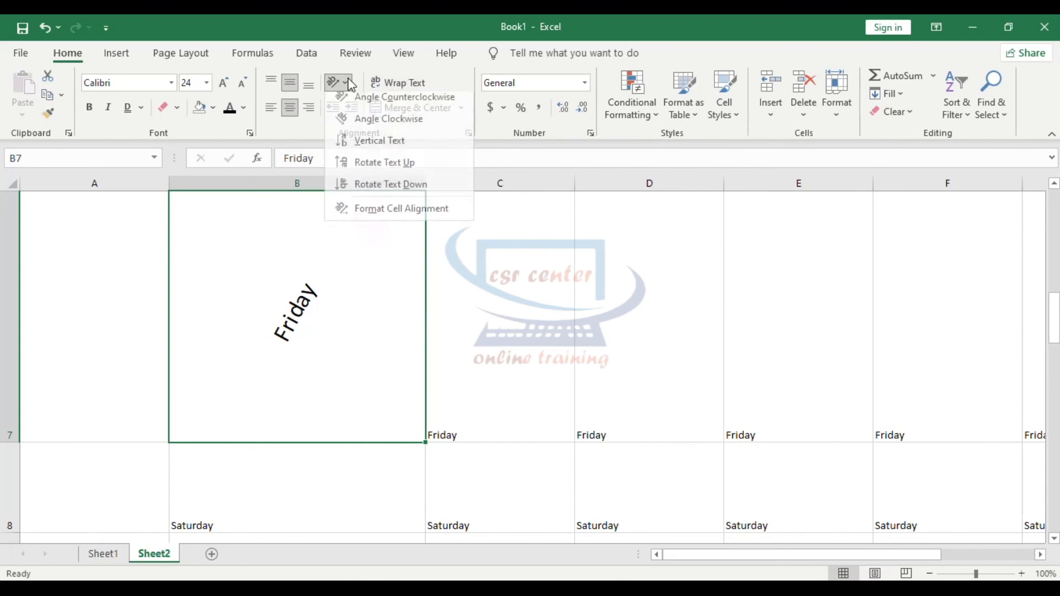
pyautogui.click(401, 216)
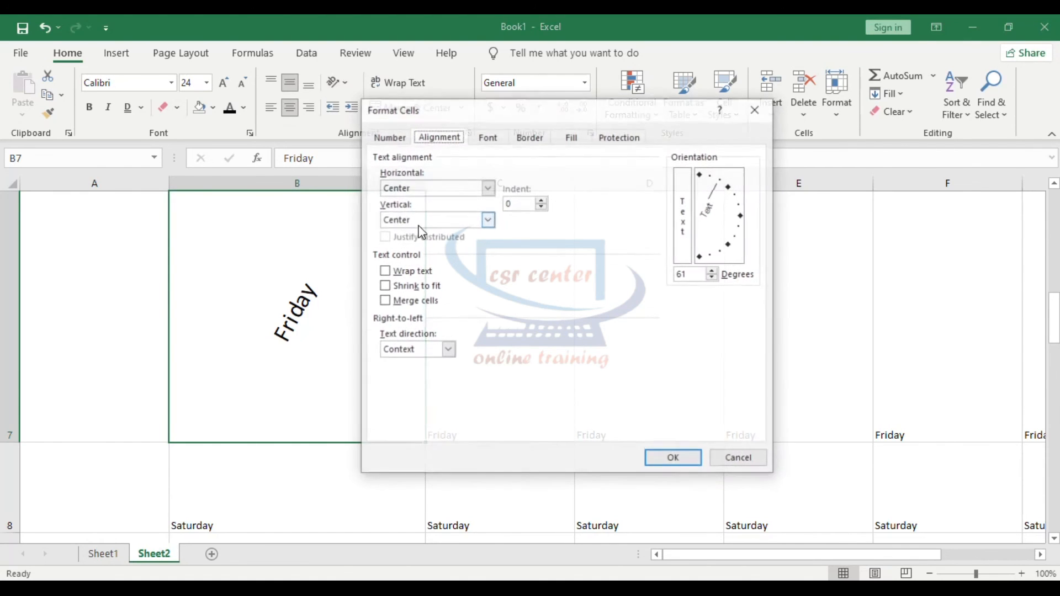
pyautogui.moveTo(717, 196); pyautogui.dragTo(730, 263)
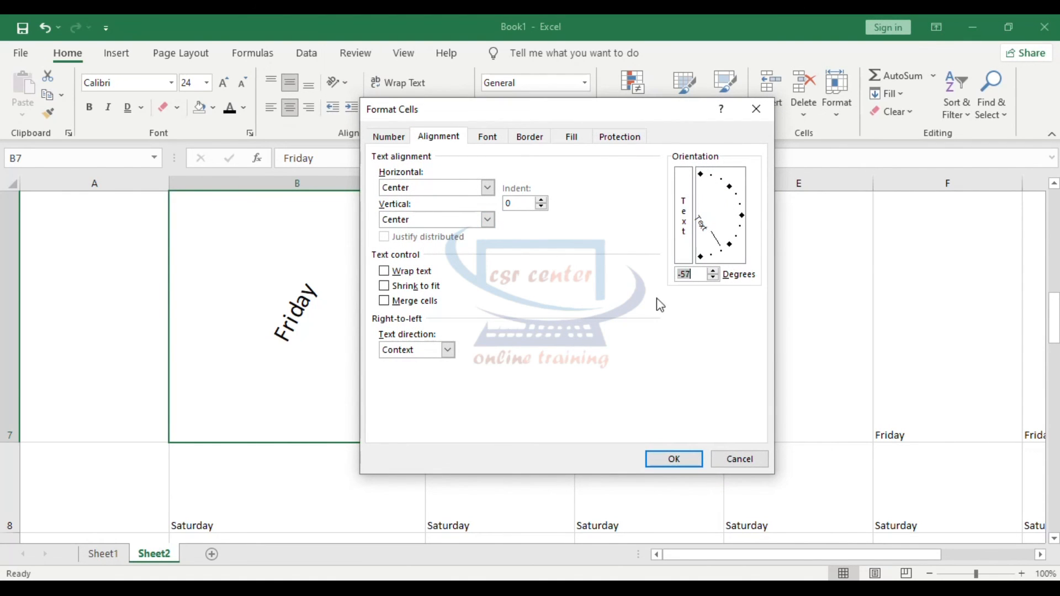
pyautogui.click(673, 458)
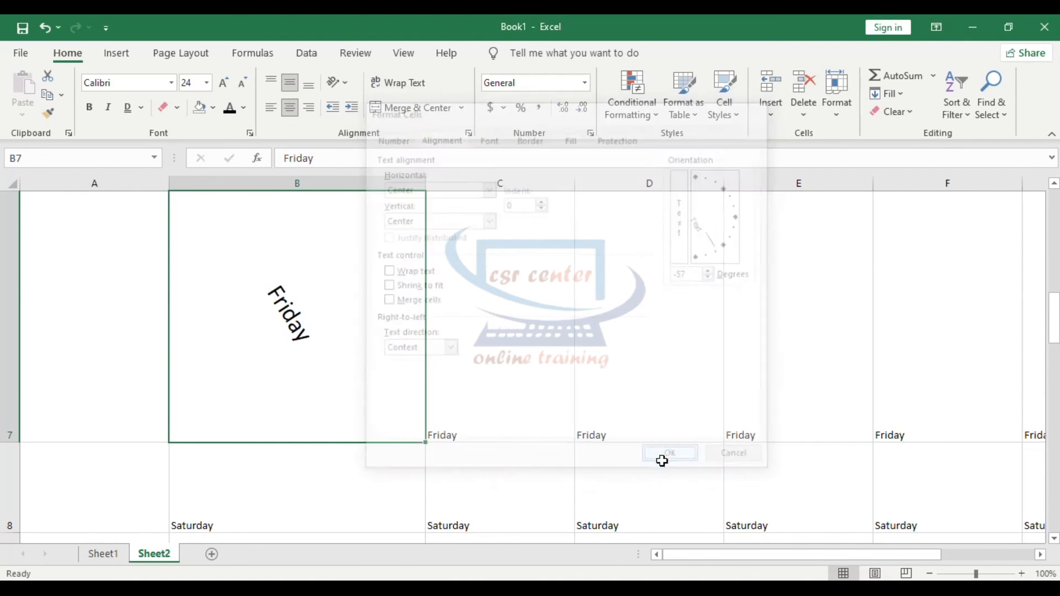
# Set B7's horizontal alignment to Fill and its vertical alignment to Bottom.
pyautogui.click(347, 82)
pyautogui.click(398, 216)
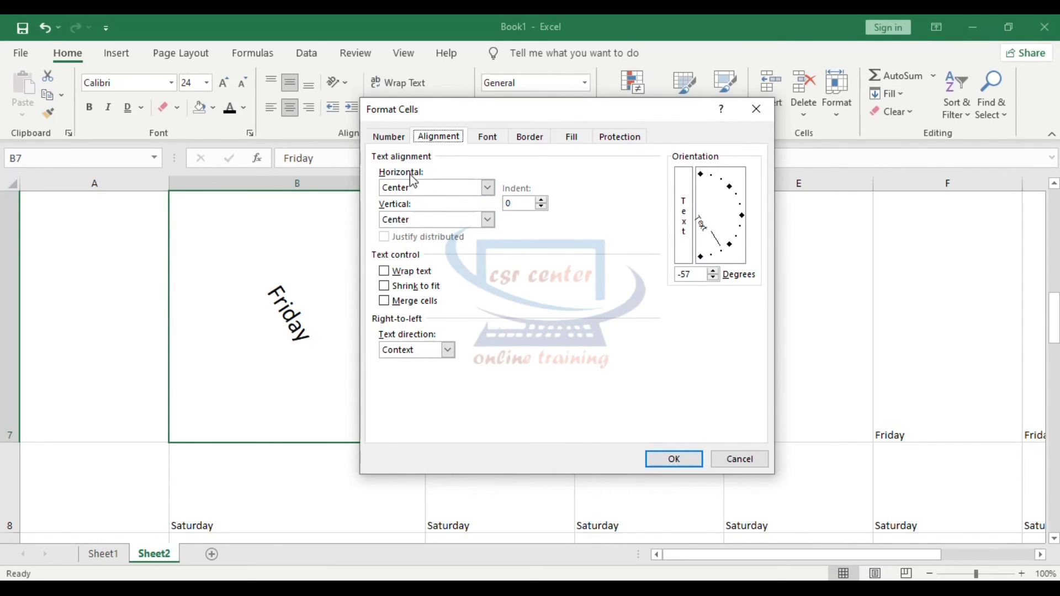
pyautogui.click(487, 187)
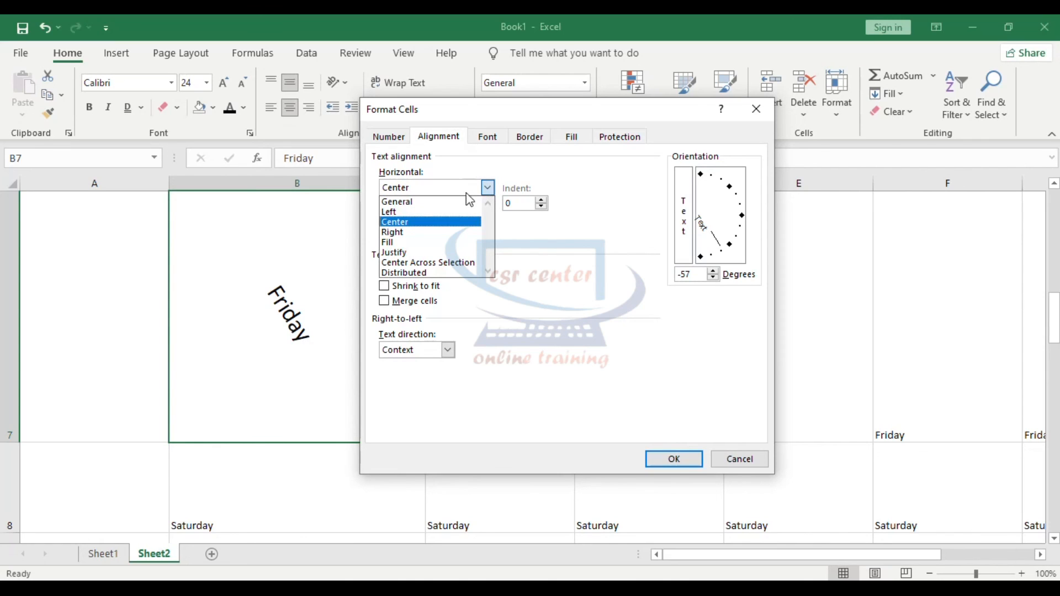
pyautogui.click(397, 242)
pyautogui.click(488, 220)
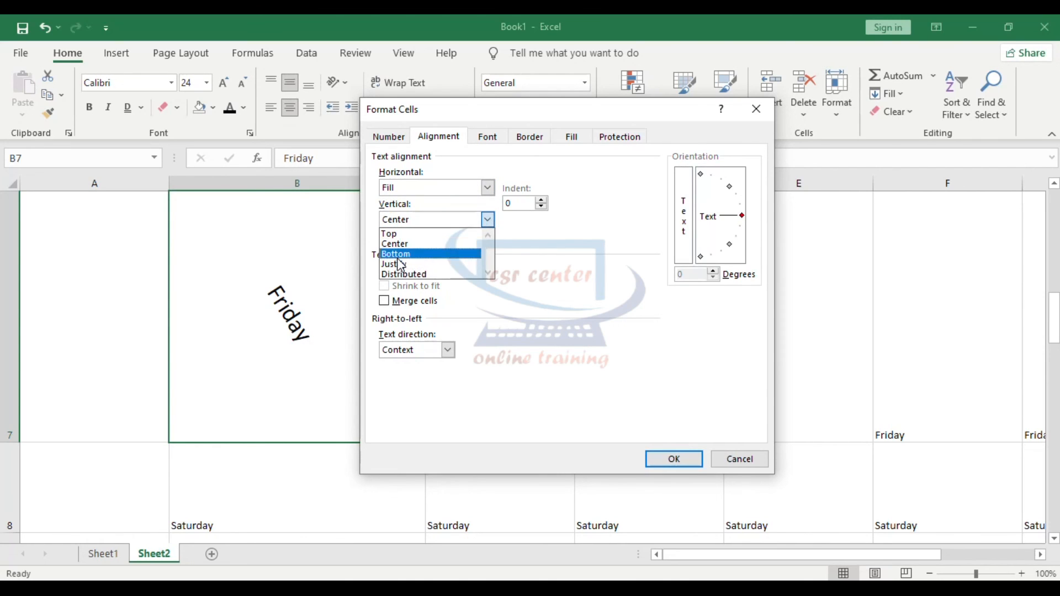
pyautogui.click(406, 253)
pyautogui.click(674, 459)
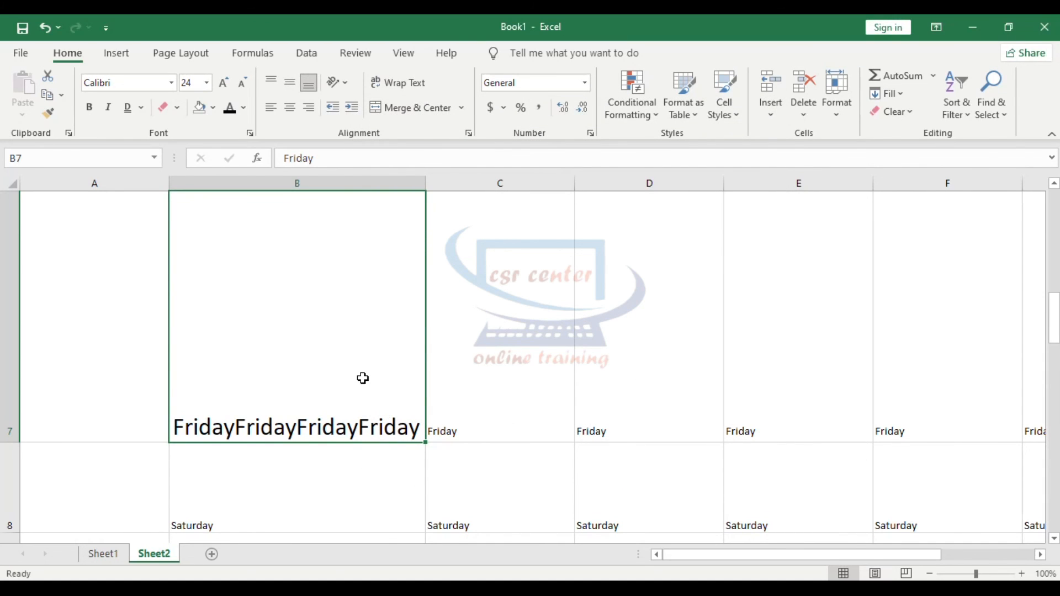
# Change B7's horizontal alignment to Center in the cell alignment settings.
pyautogui.click(350, 84)
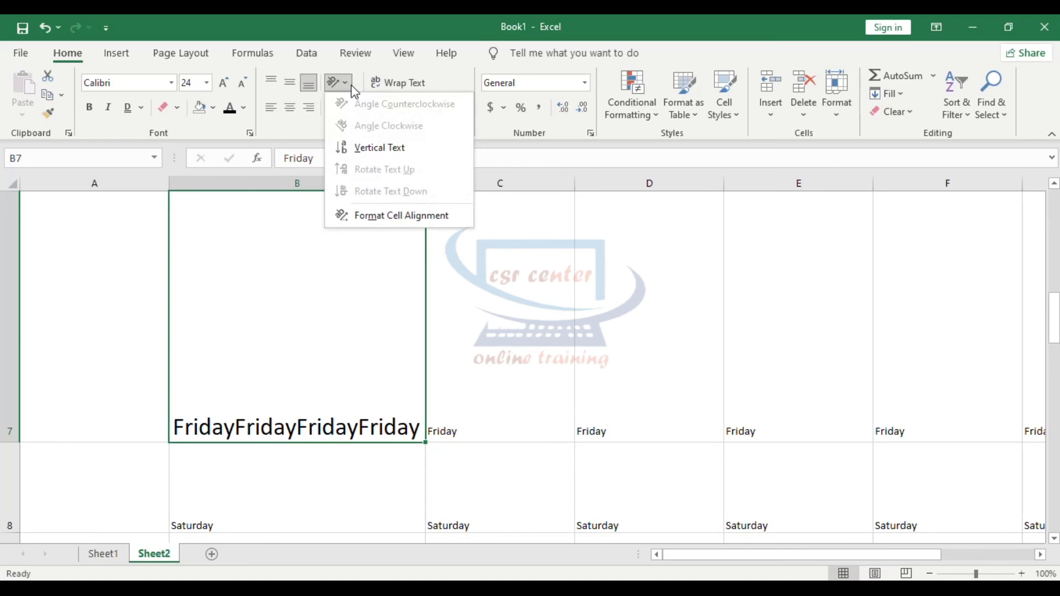
pyautogui.click(365, 213)
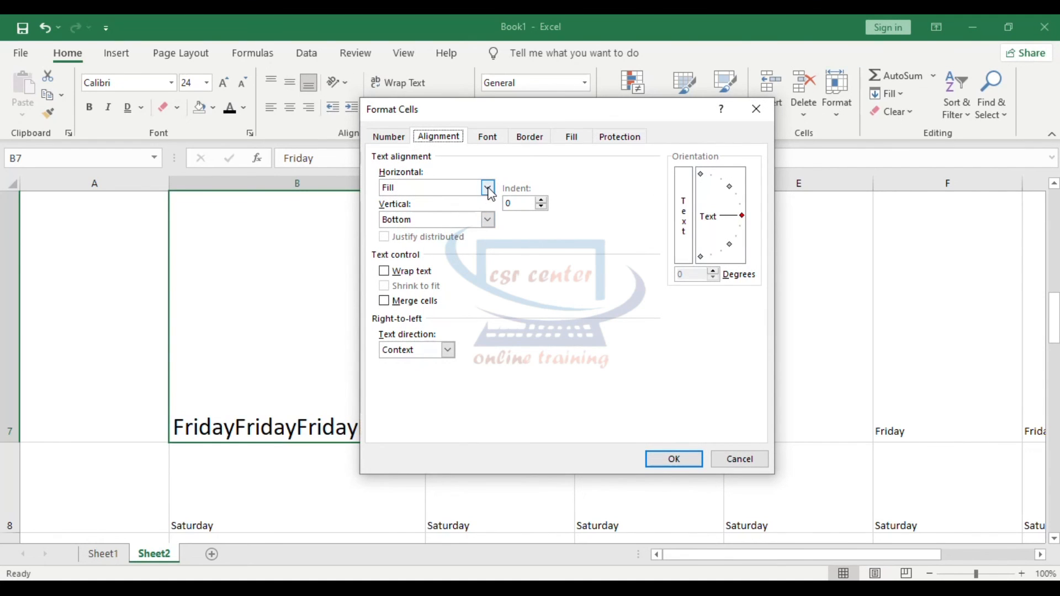
pyautogui.click(488, 188)
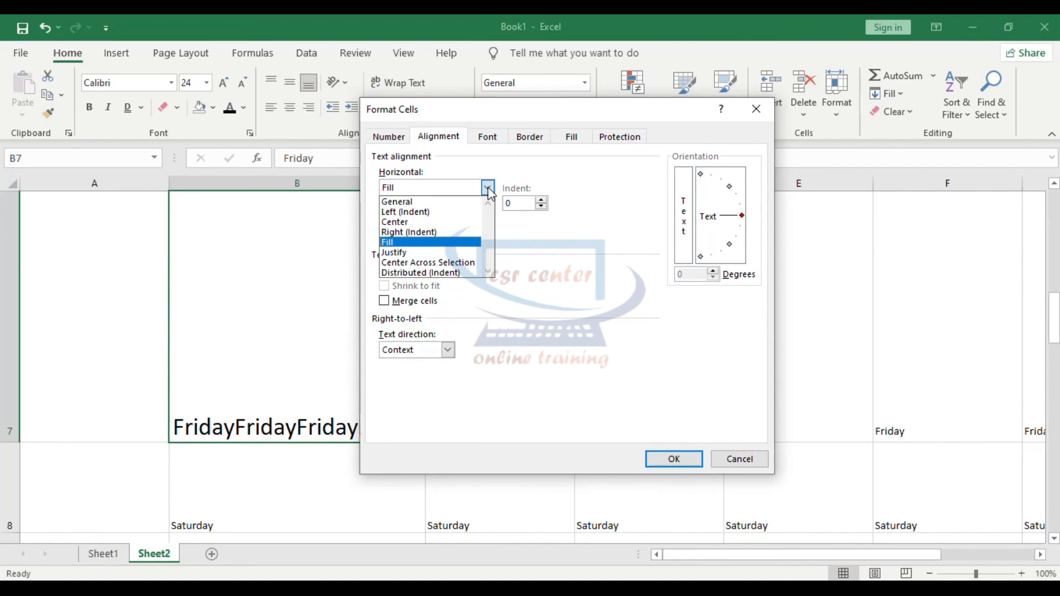
pyautogui.click(409, 221)
pyautogui.click(678, 460)
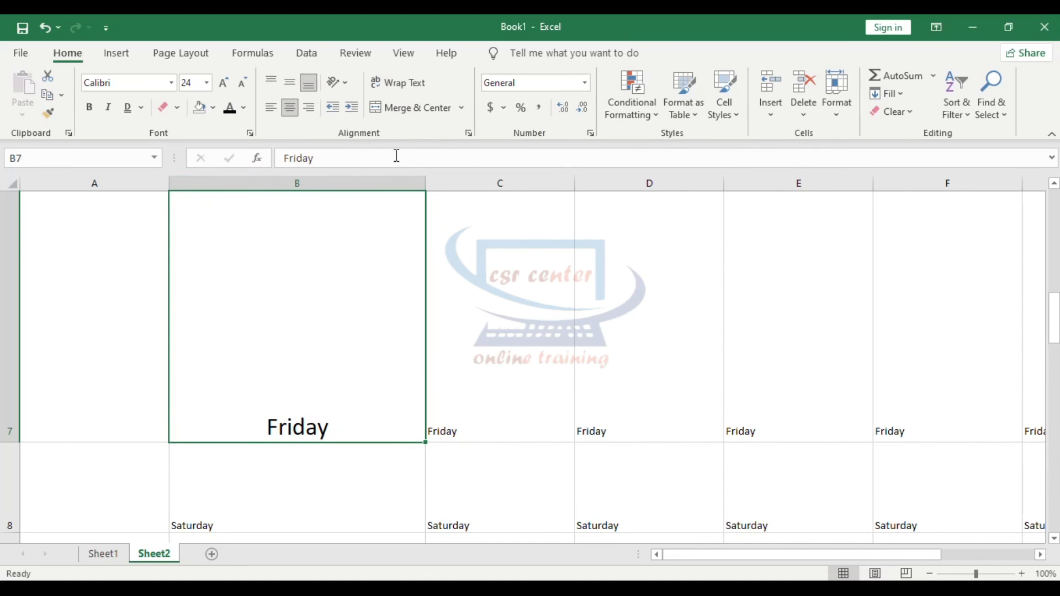
# Set B7's horizontal alignment to Justify and its vertical alignment to Center.
pyautogui.click(349, 84)
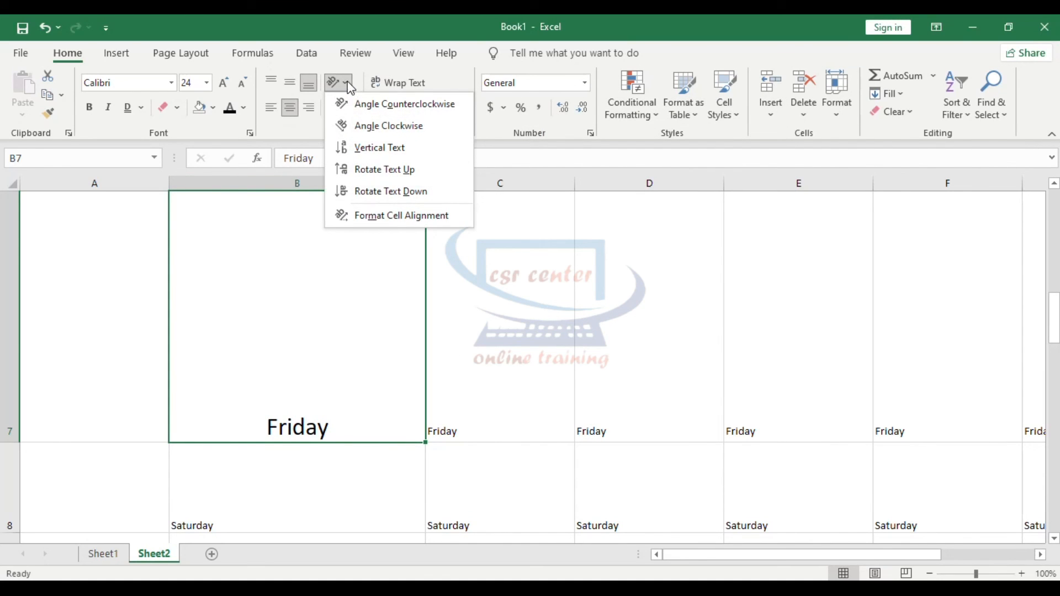
pyautogui.click(389, 218)
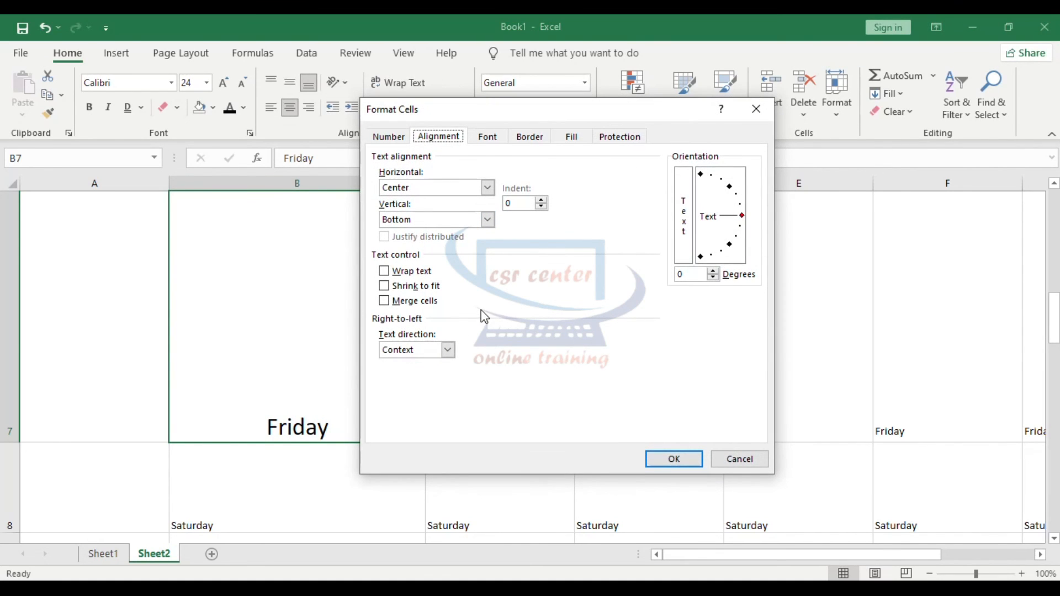
pyautogui.click(486, 187)
pyautogui.click(406, 251)
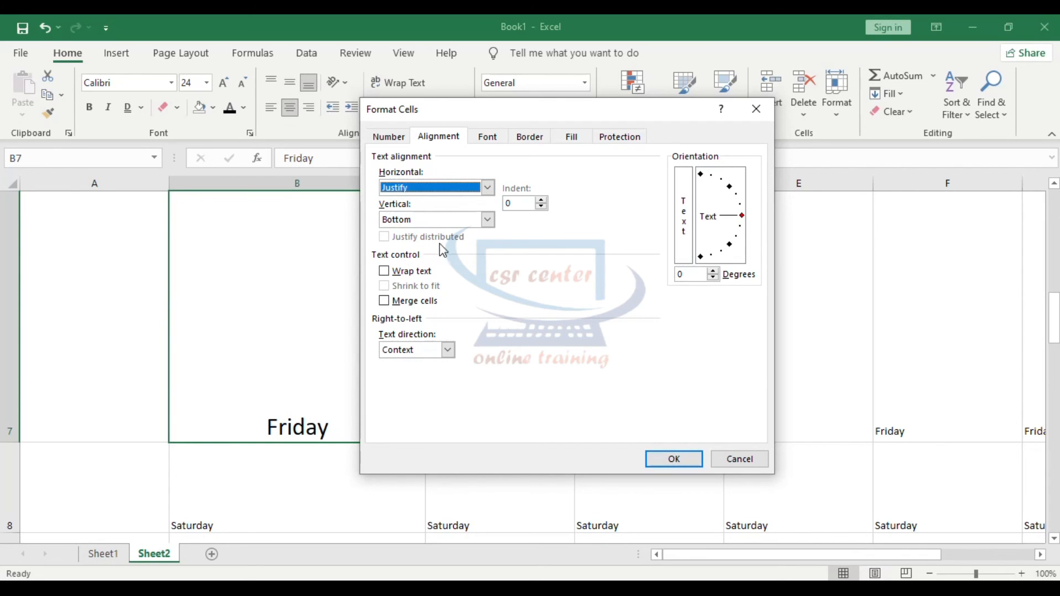
pyautogui.click(487, 219)
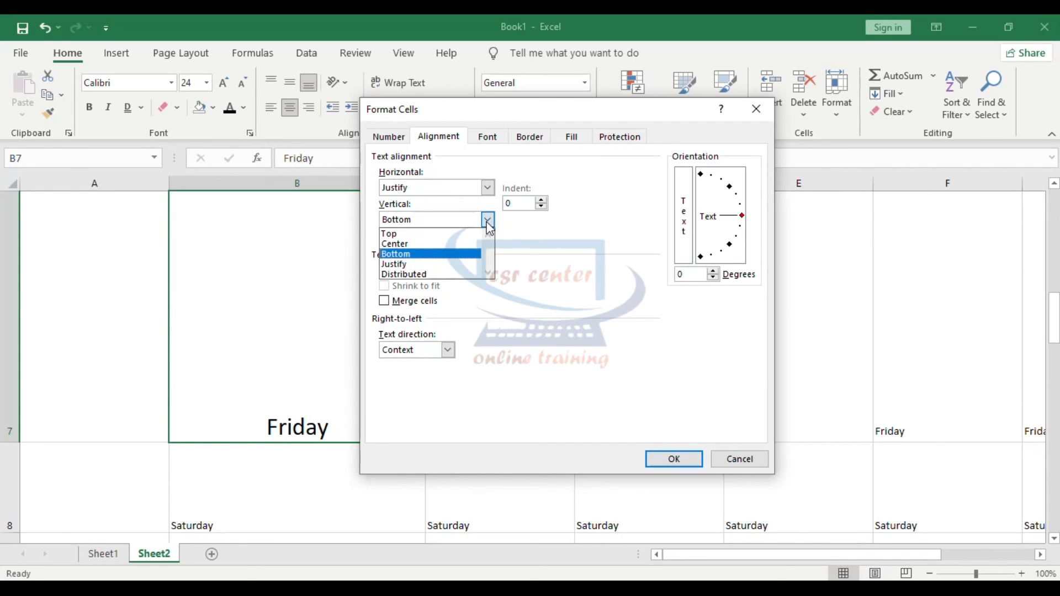
pyautogui.click(417, 244)
pyautogui.click(657, 458)
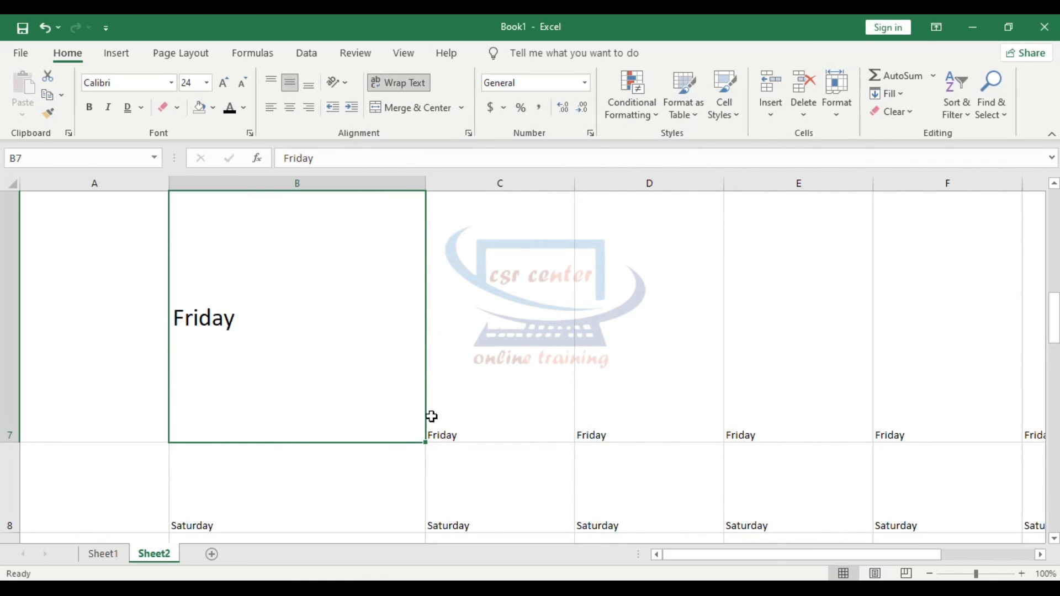